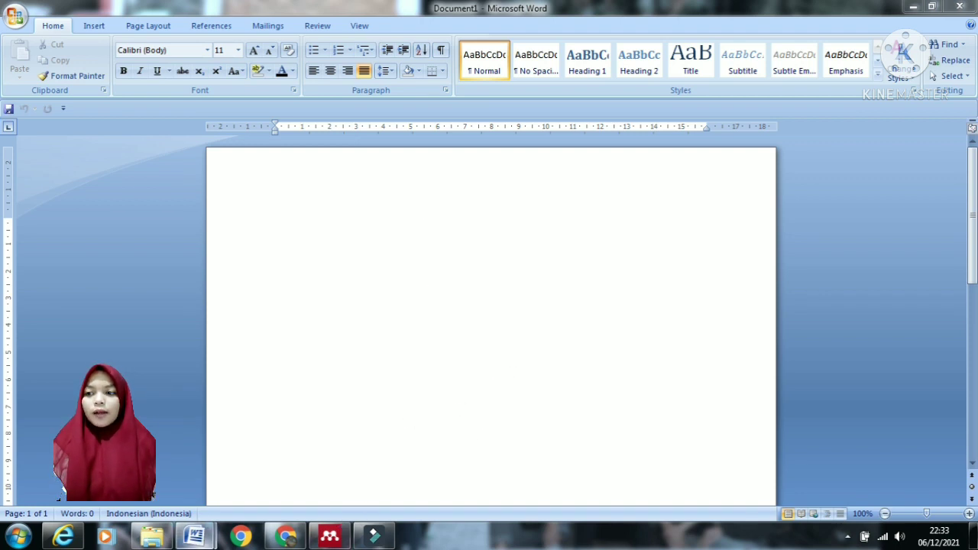
Step: Close the second blank document window and return to the first line of the remaining blank document
mouse_move(204, 538)
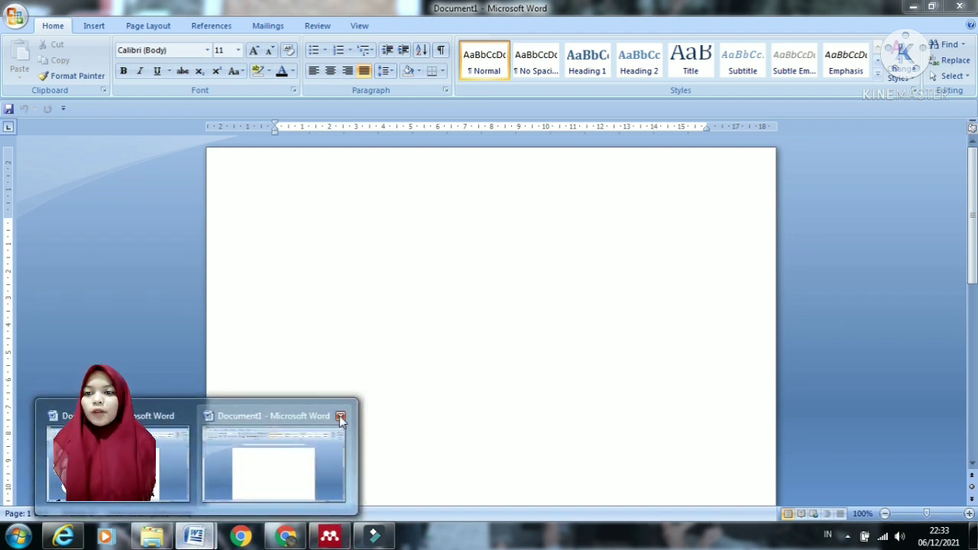
left_click(341, 418)
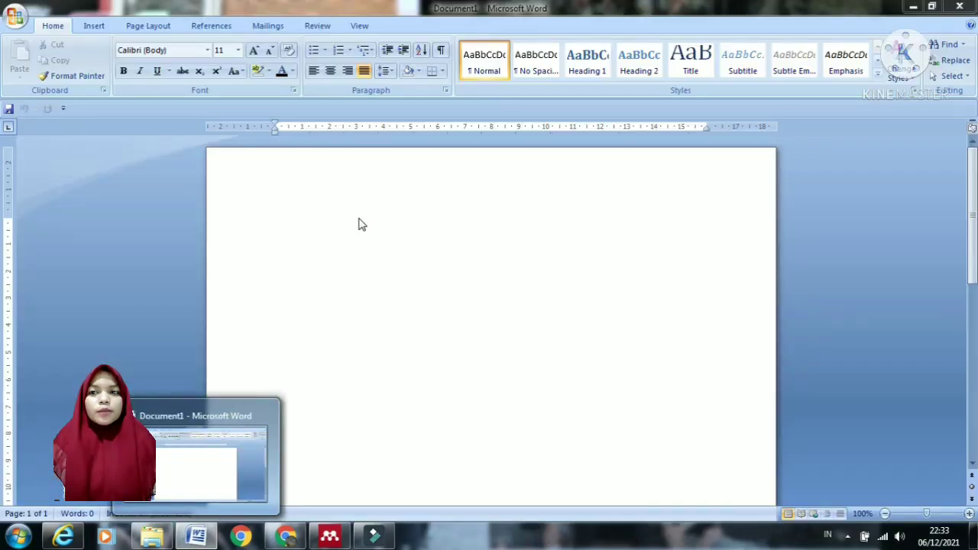
left_click(416, 222)
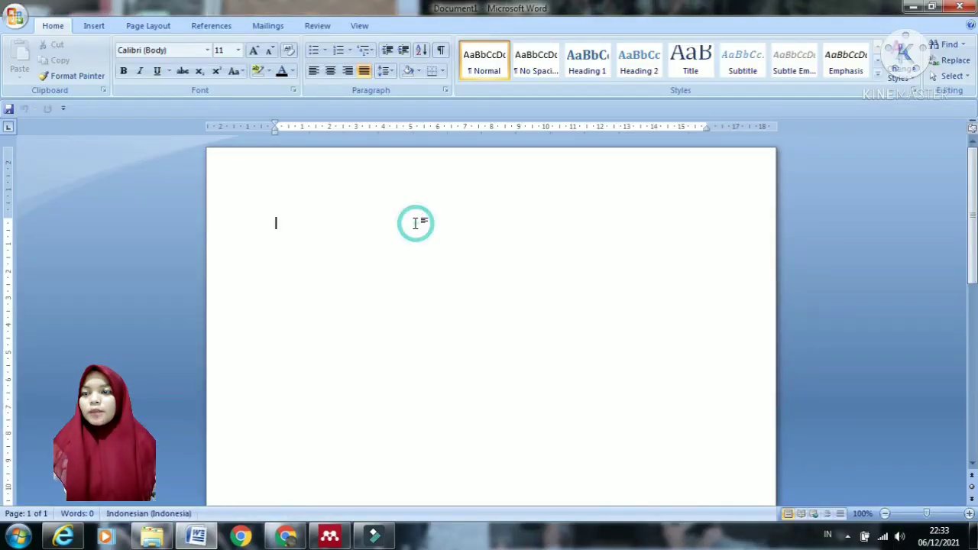
Step: Enter the centred heading "KATA PENGANTAR" on the first line of the page and start a new line below it
left_click(330, 71)
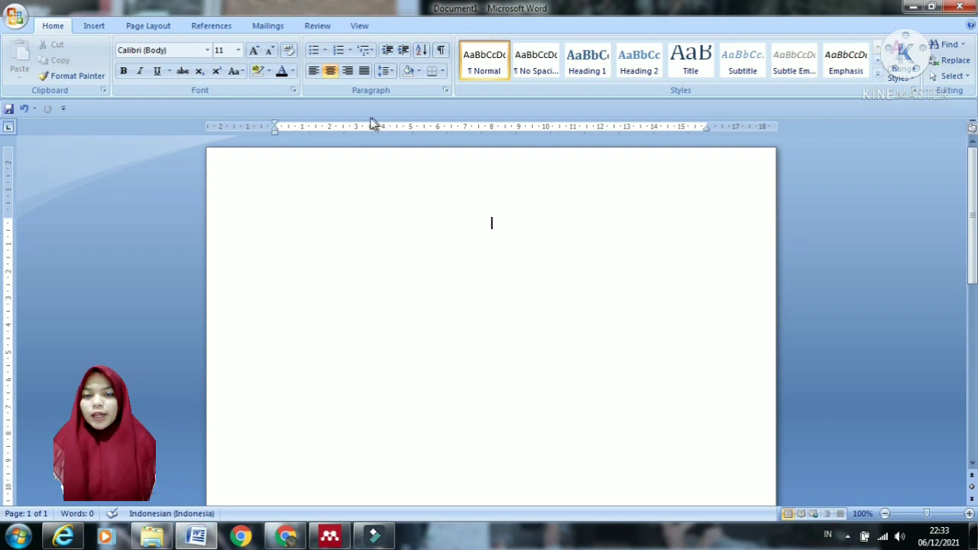
key("ctrl+j")
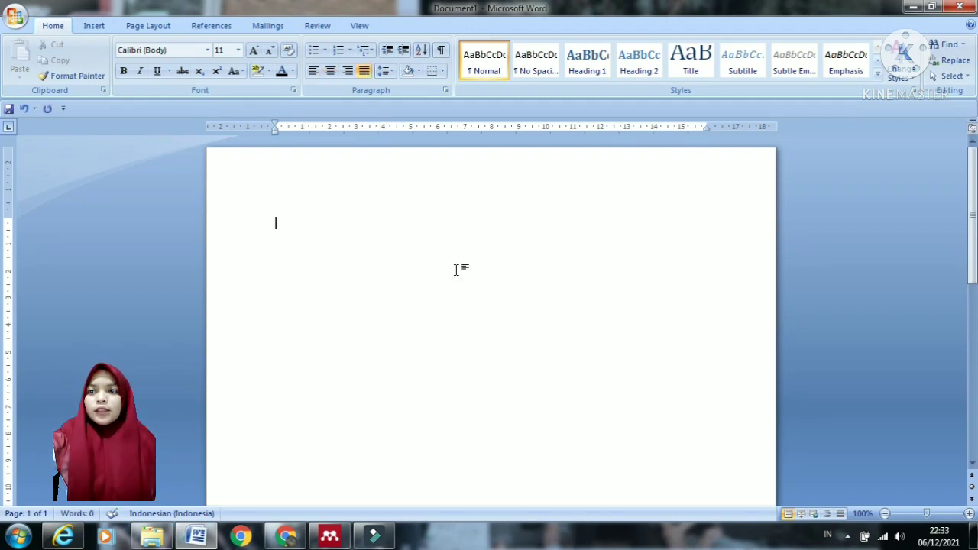
left_click(330, 71)
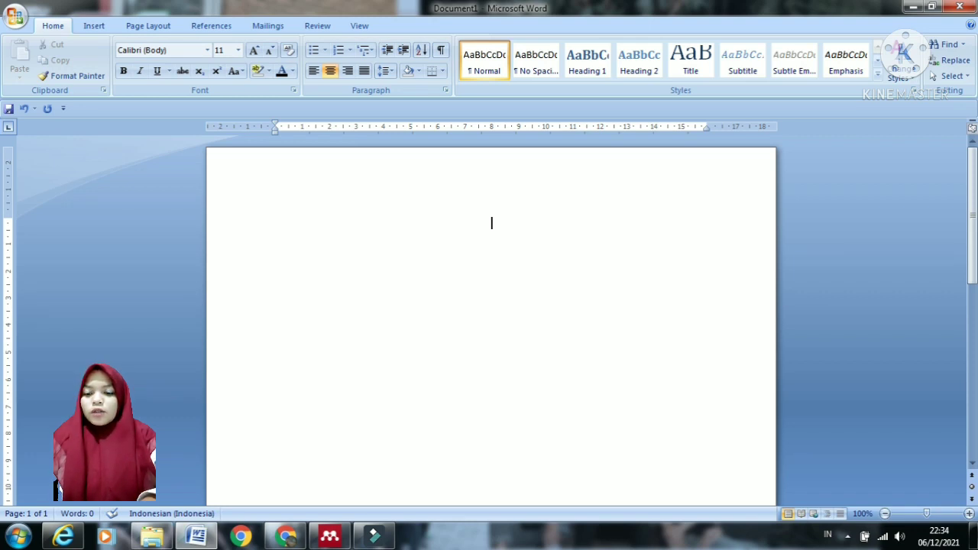
type("A")
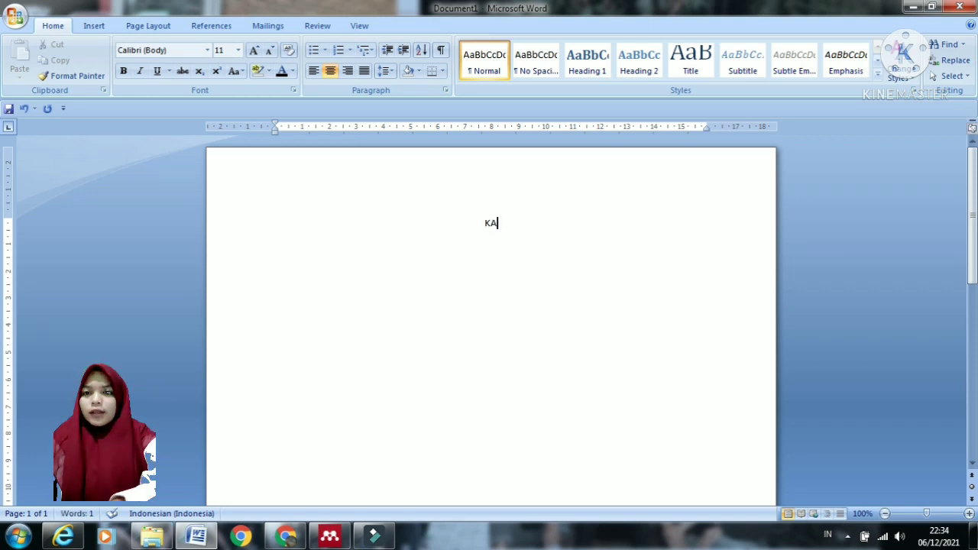
type("TA PEN")
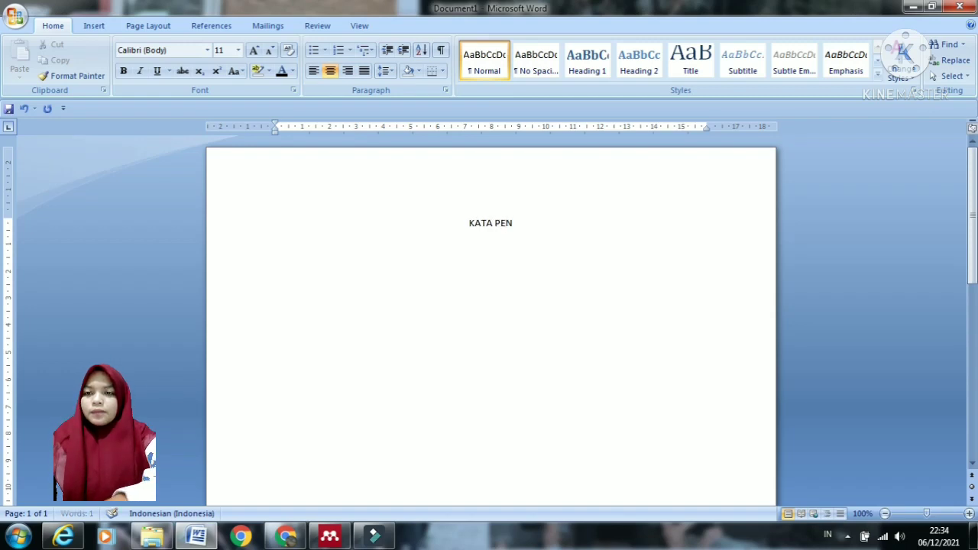
type("GANTAR")
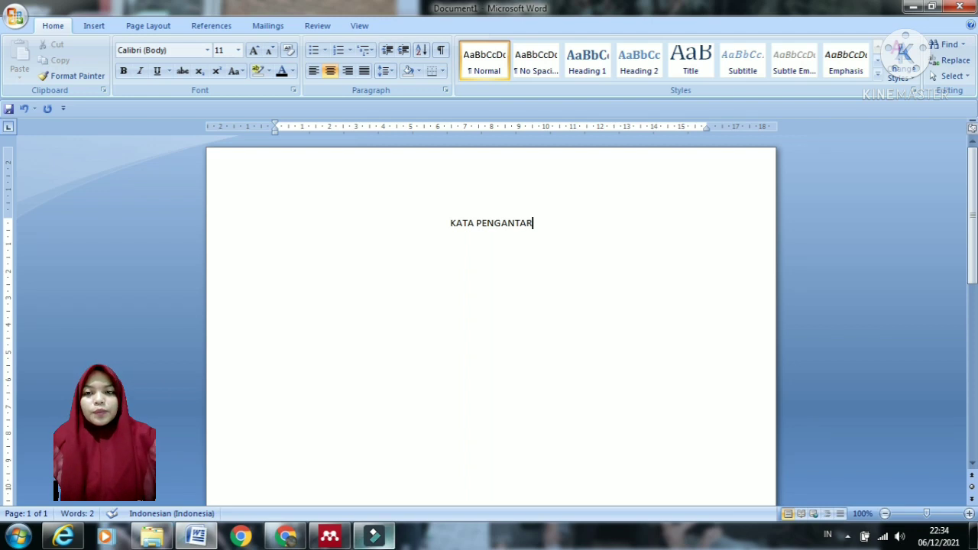
key("Return")
mouse_move(374, 536)
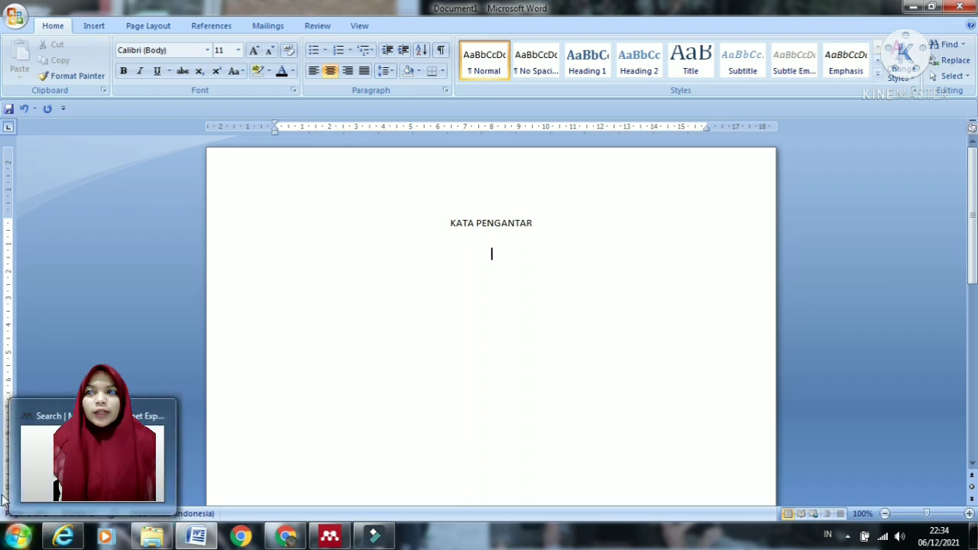
Step: Insert a Next Page section break below the "KATA PENGANTAR" heading
left_click(217, 27)
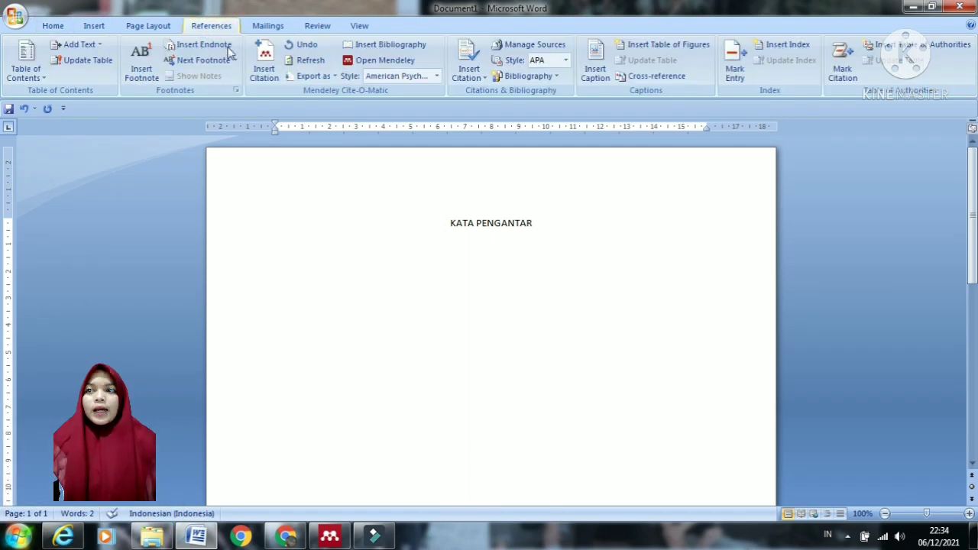
left_click(150, 26)
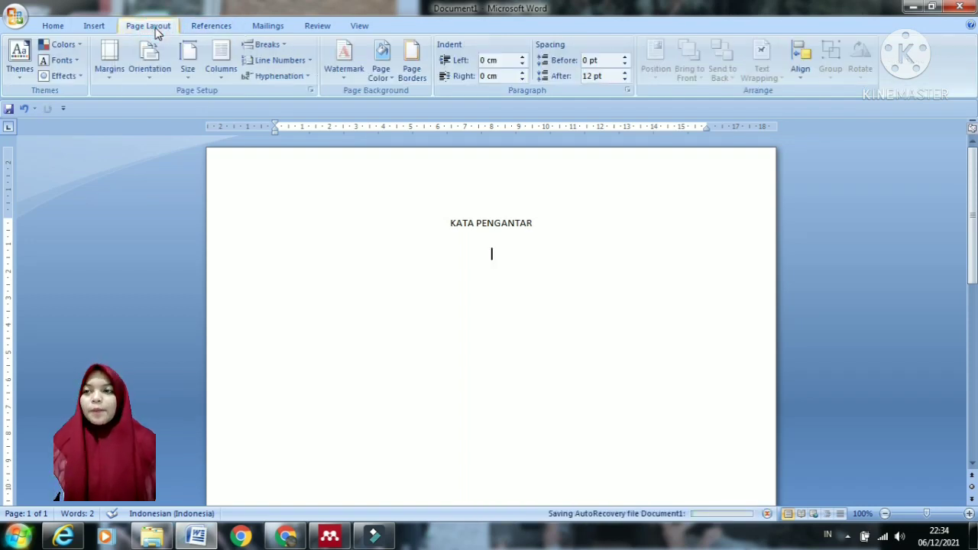
left_click(274, 49)
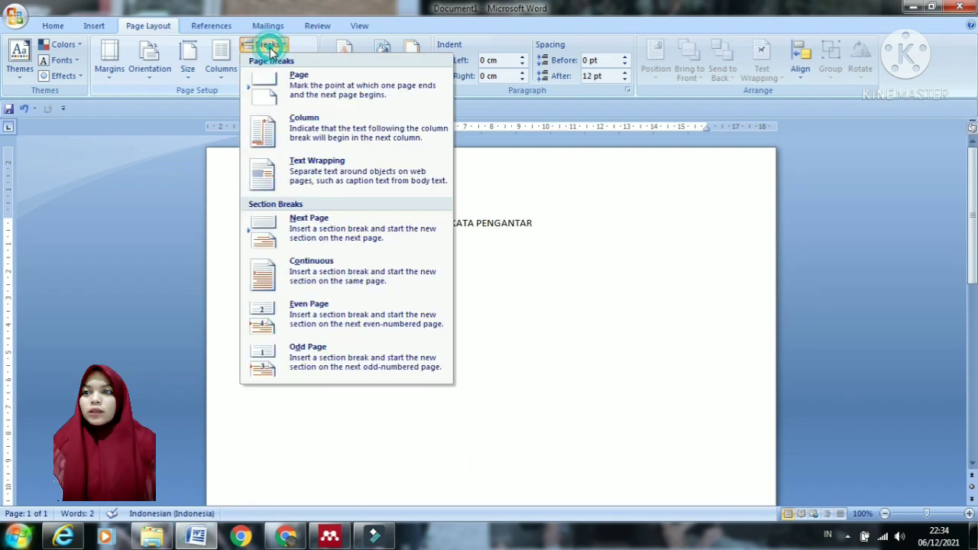
left_click(353, 239)
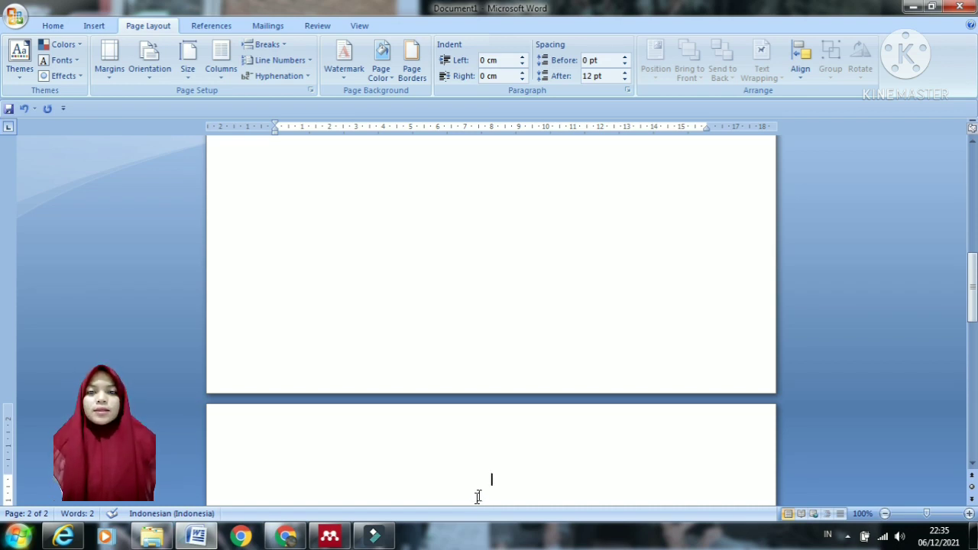
Step: Enter the centred heading "DAFTAR ISI" at the start of the second page and add a new line below it
scroll(479, 411, "down", 3)
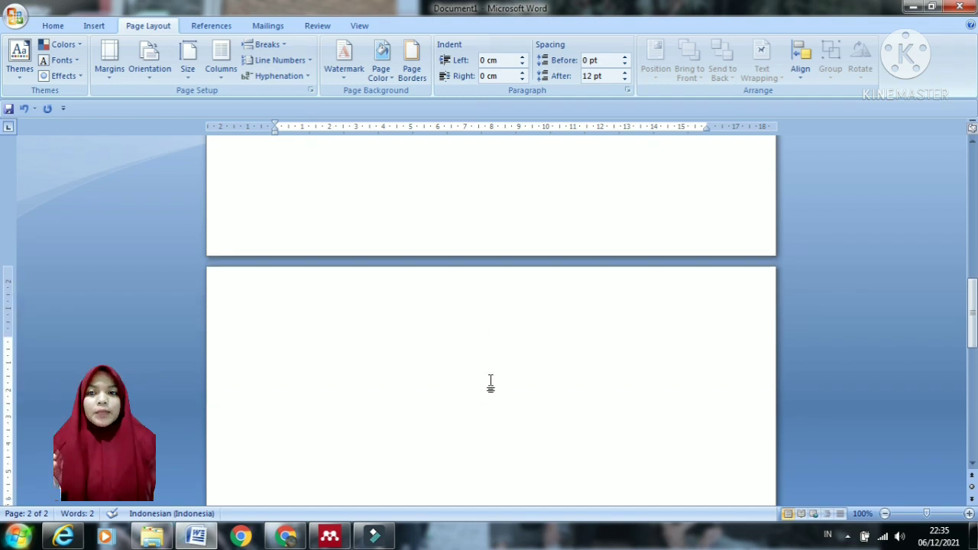
scroll(505, 372, "down", 2)
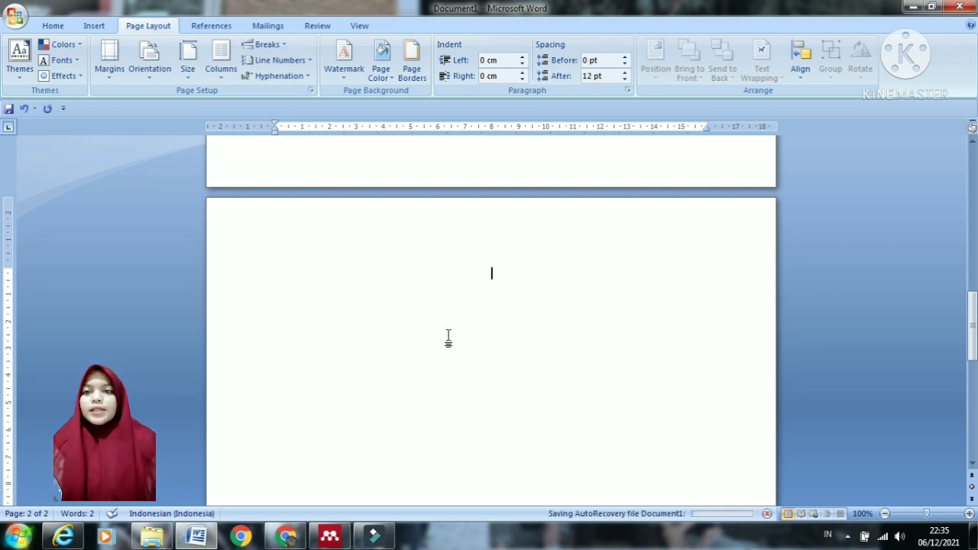
type("DA")
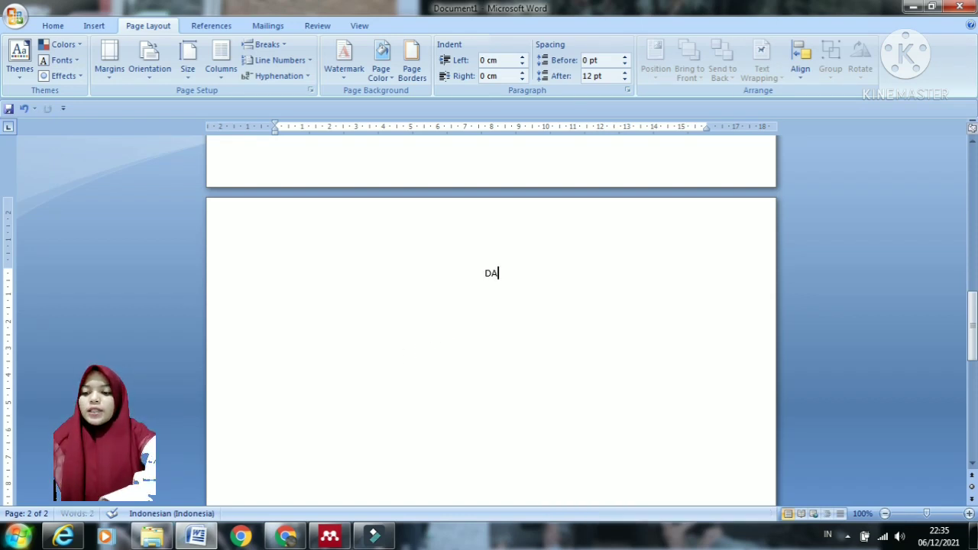
type("FTAR ISI")
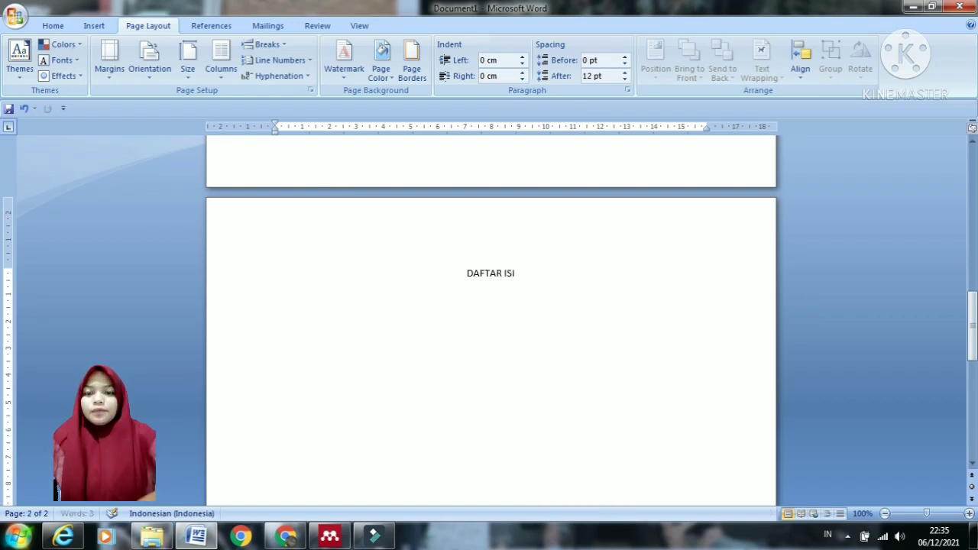
key("Return")
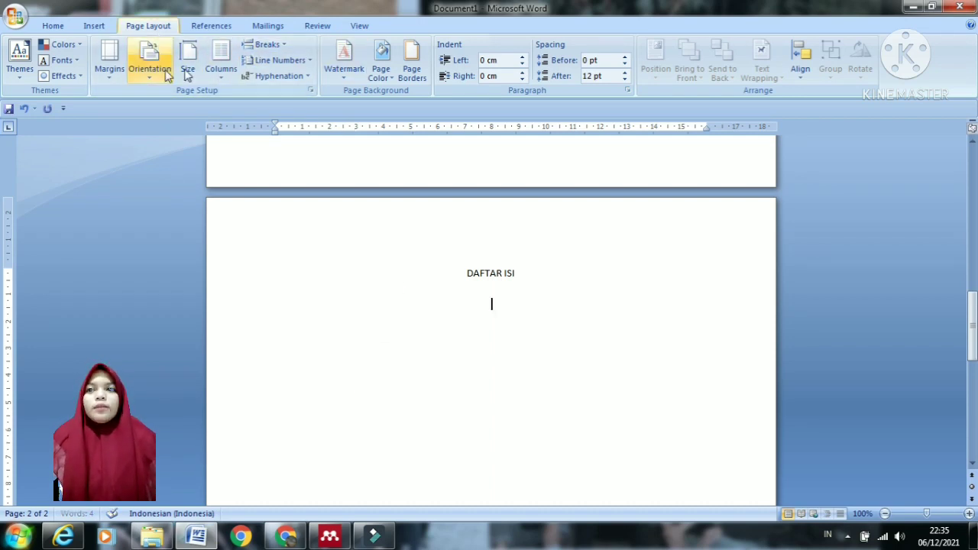
Step: Insert a Next Page section break after "DAFTAR ISI" and enter the centred chapter heading "BAB I" with "PENDAHULUAN" on the line below
left_click(262, 45)
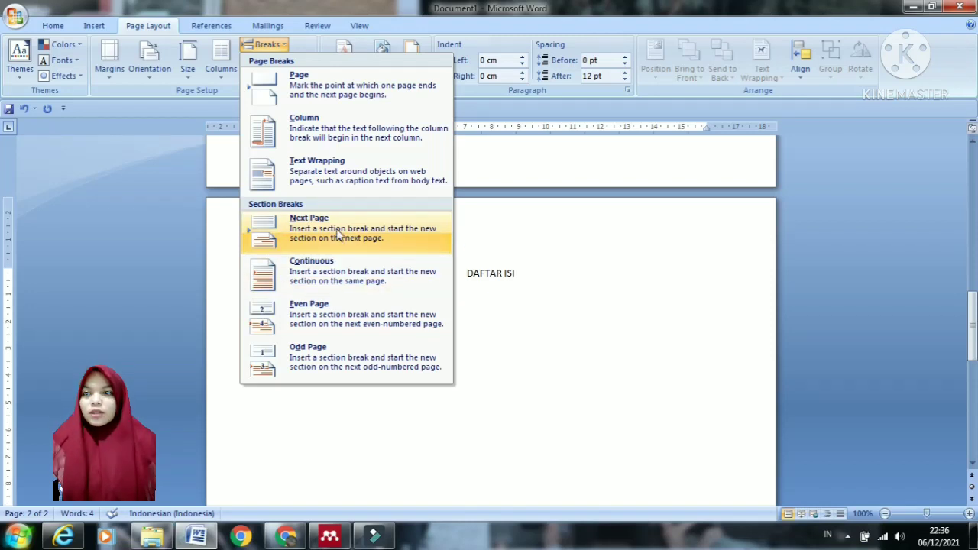
left_click(337, 227)
scroll(480, 466, "down", 4)
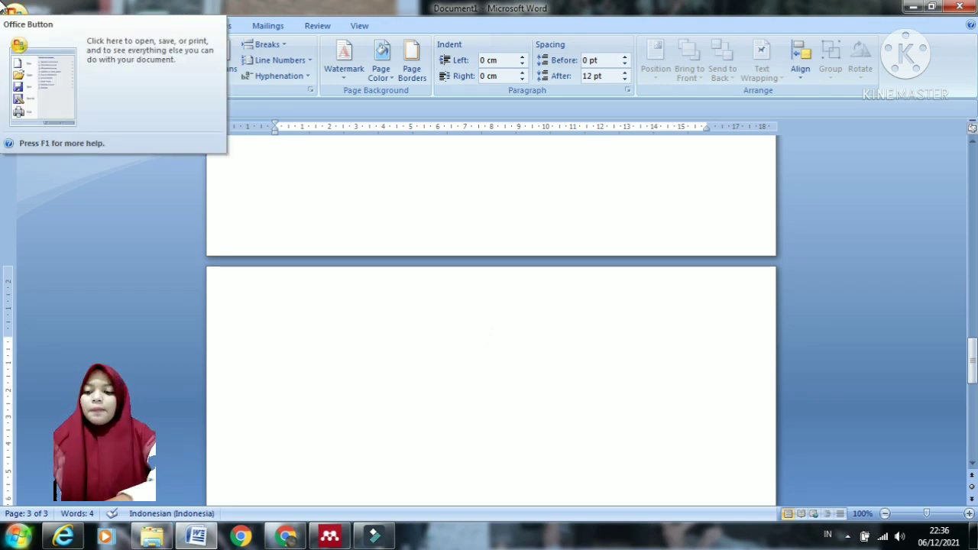
type("BAB")
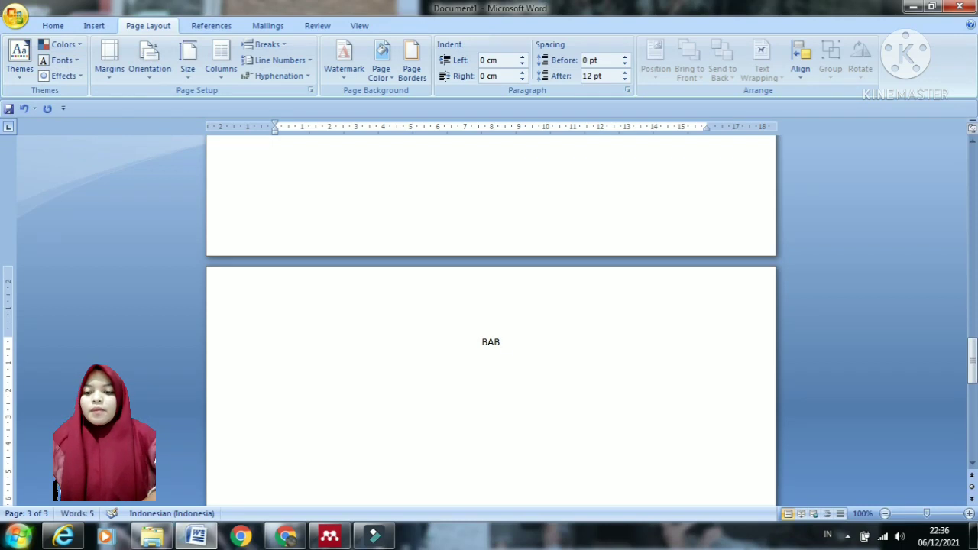
type(" I")
key("Return")
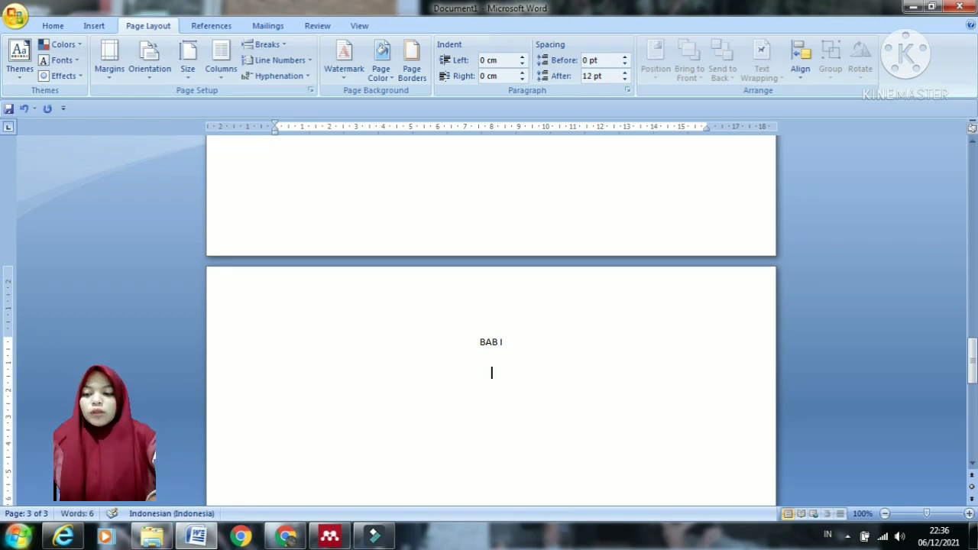
type("PENDAHULUAN")
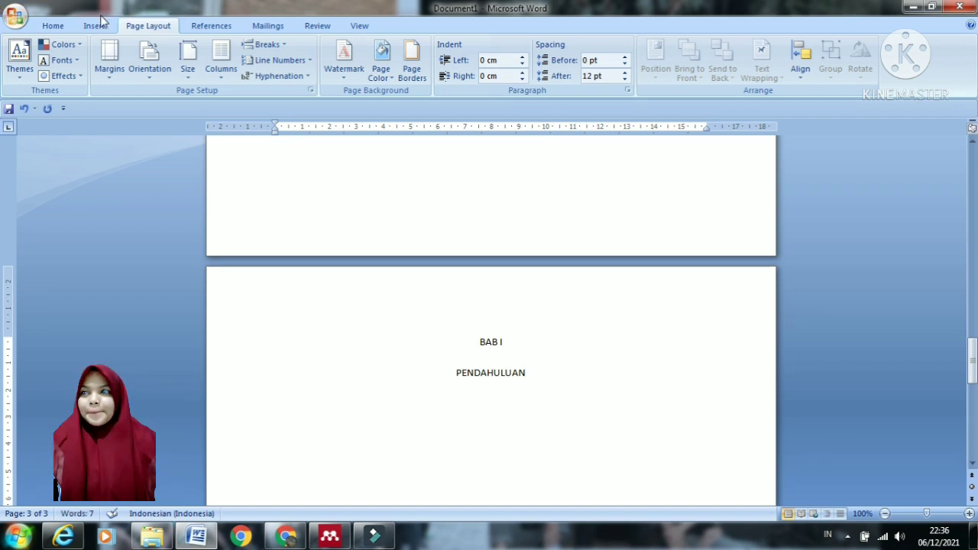
Step: Enter the left-aligned subheading "1.1 LATAR BELAKANG" below "PENDAHULUAN" and remove the automatic number from the line that follows
left_click(49, 26)
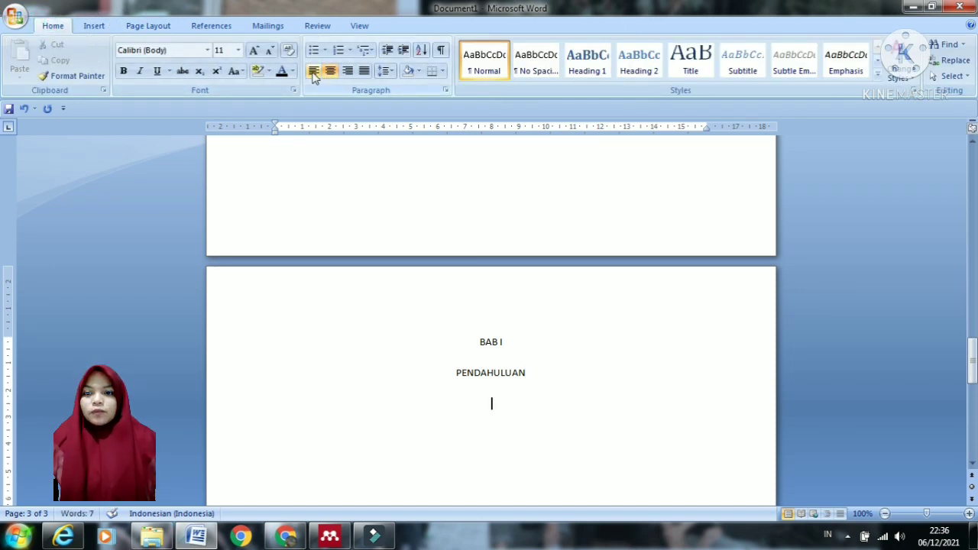
left_click(314, 71)
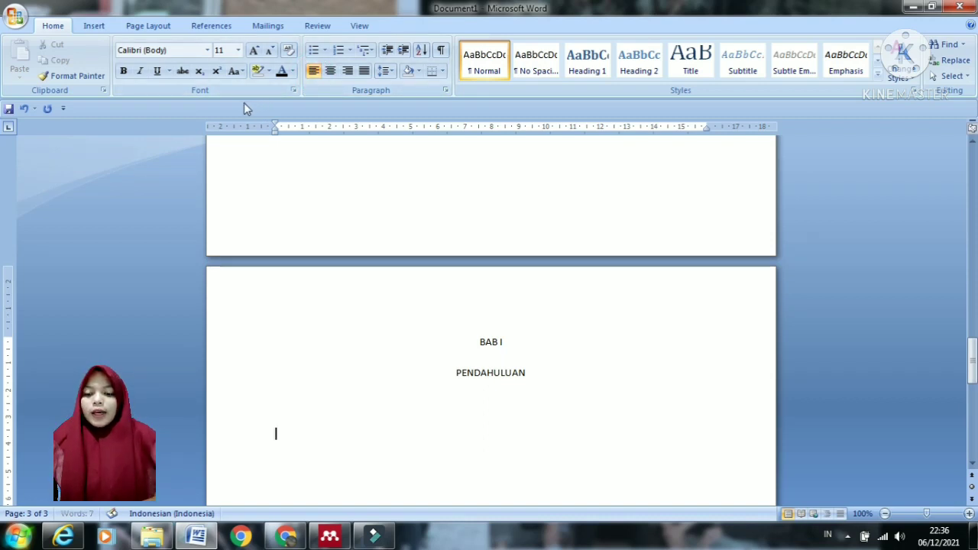
type("1.1")
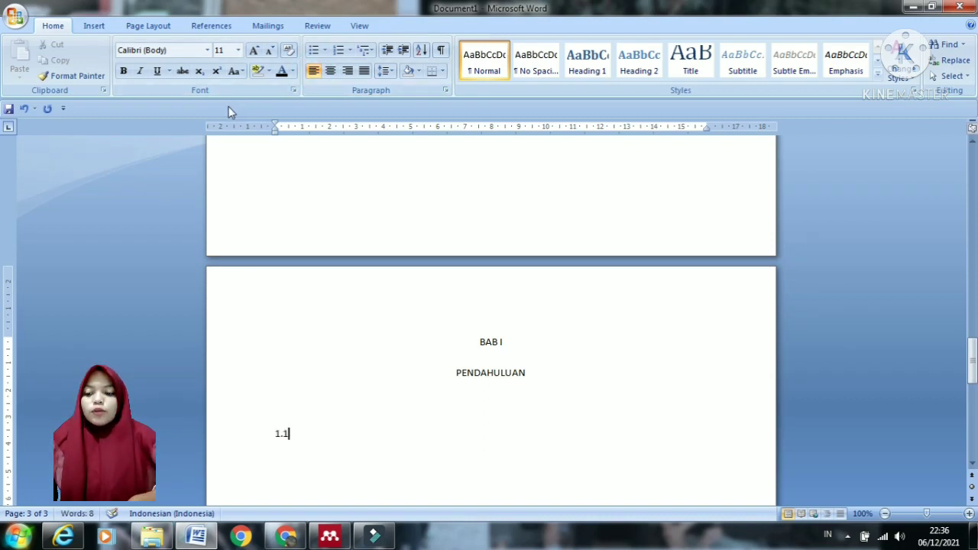
type(" LATAR")
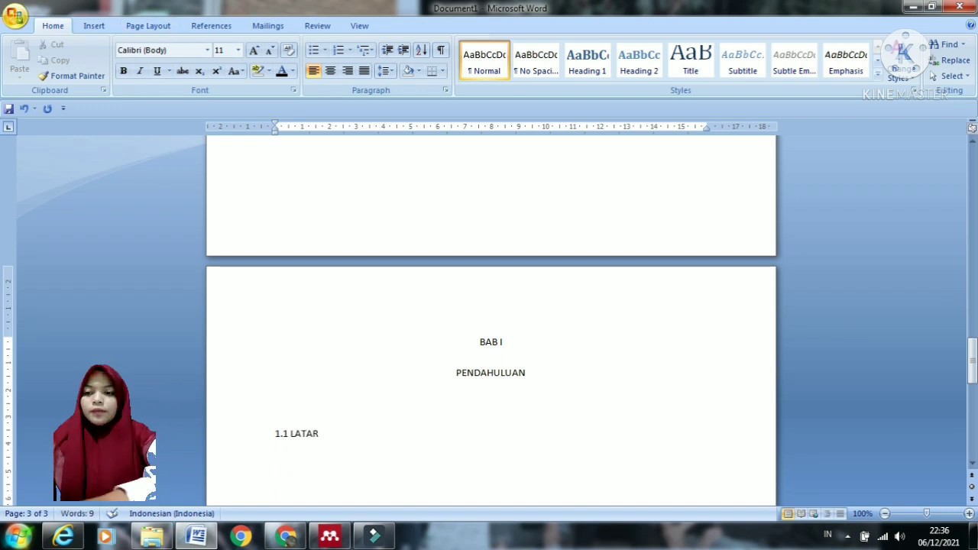
type(" BELAKA")
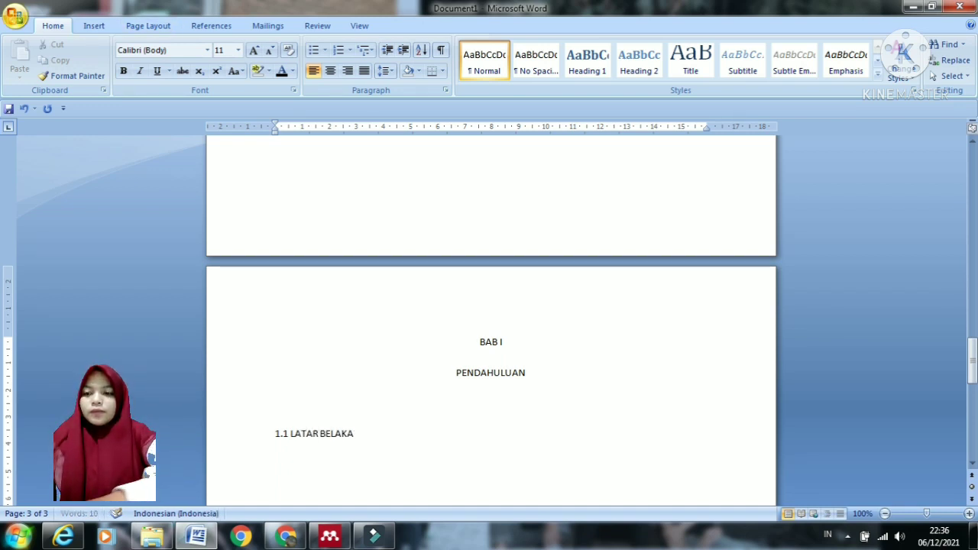
type("NG")
key("Return")
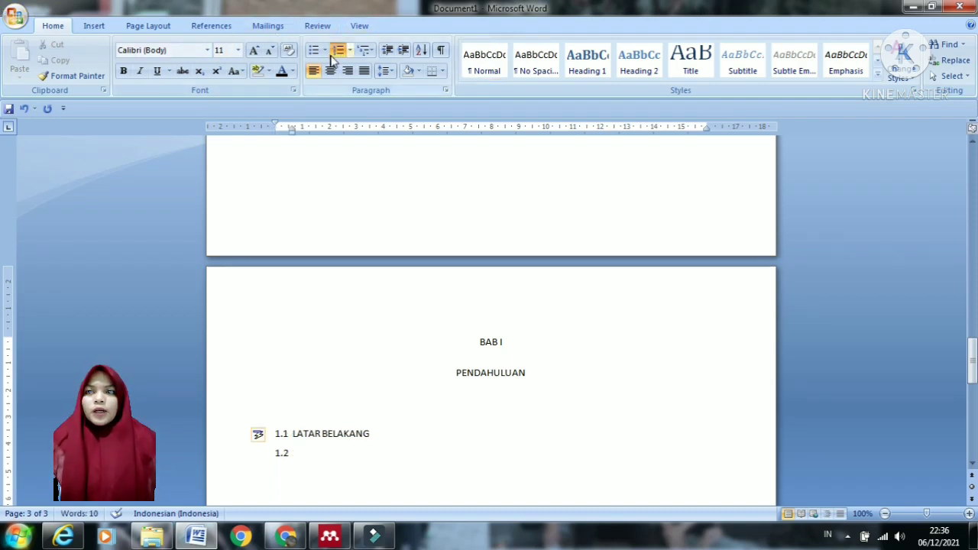
key("BackSpace")
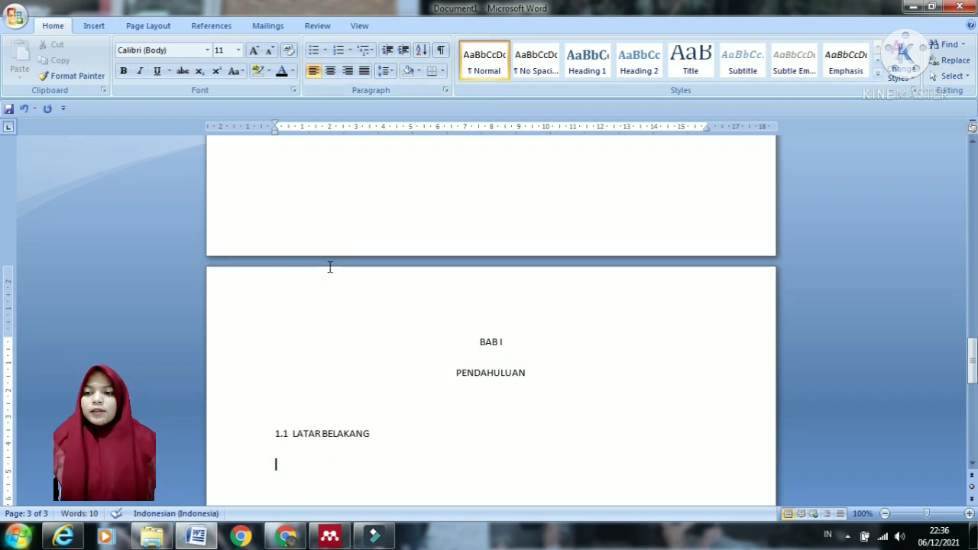
Step: Enter the sub-subheading "1.1.1 PENGERTIAN" below "1.1 LATAR BELAKANG" and continue the numbering on a new line
key("Tab")
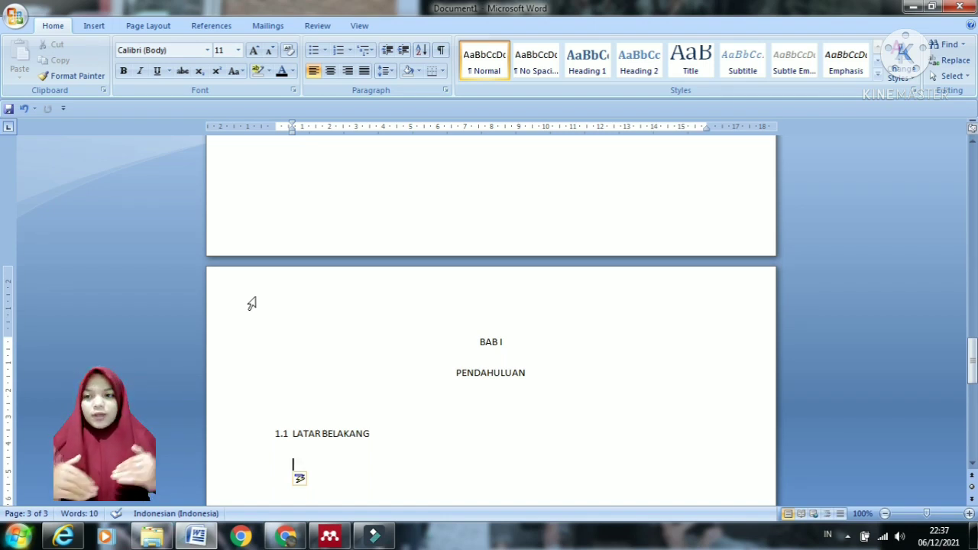
type("1")
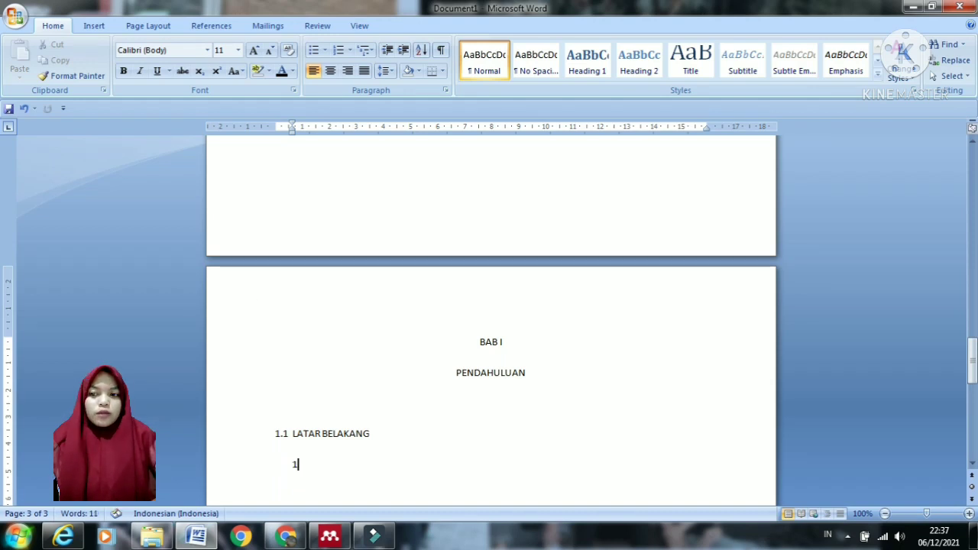
type(".1.1")
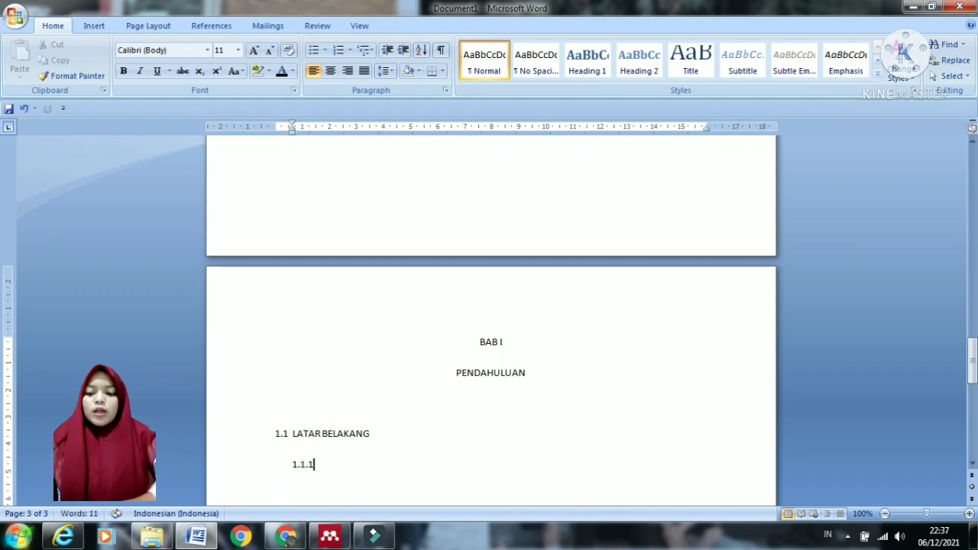
type(" P")
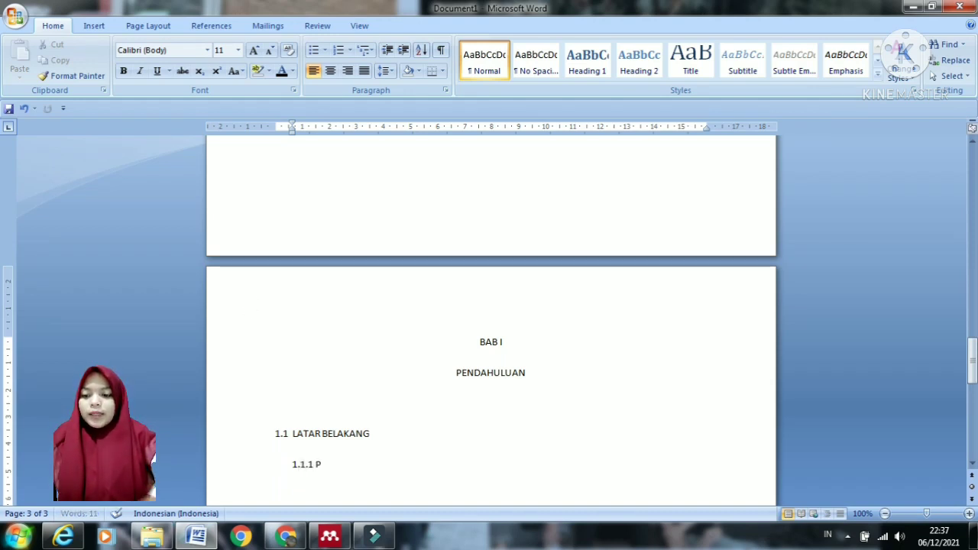
type("ENGERTIAN")
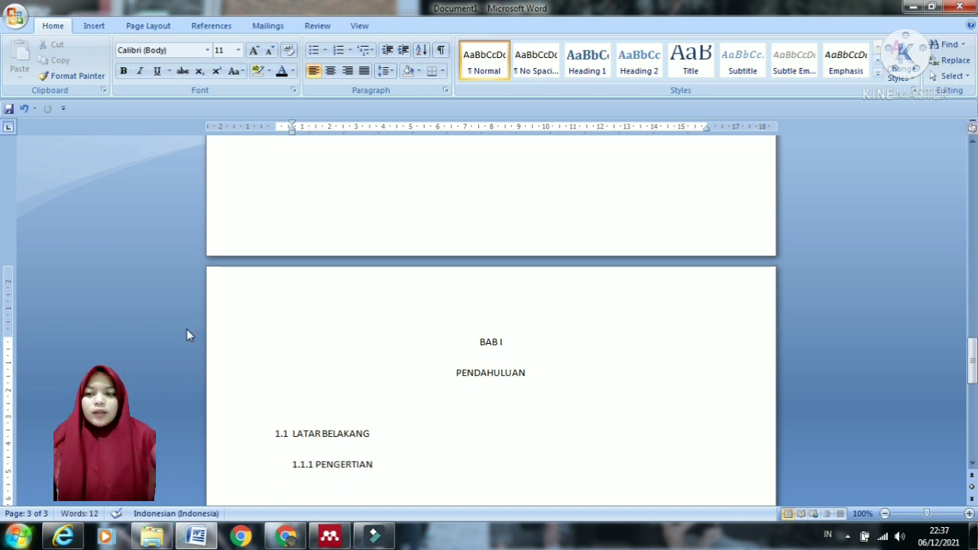
key("Return")
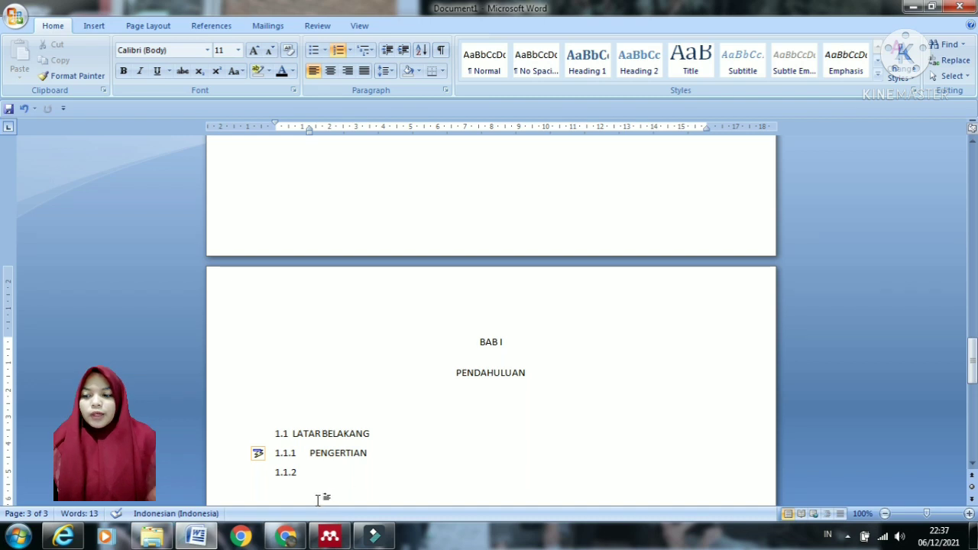
Step: Enter "ABSTRAK" as item 1.1.2 and remove the automatic number from the line that follows
type("ABSTR")
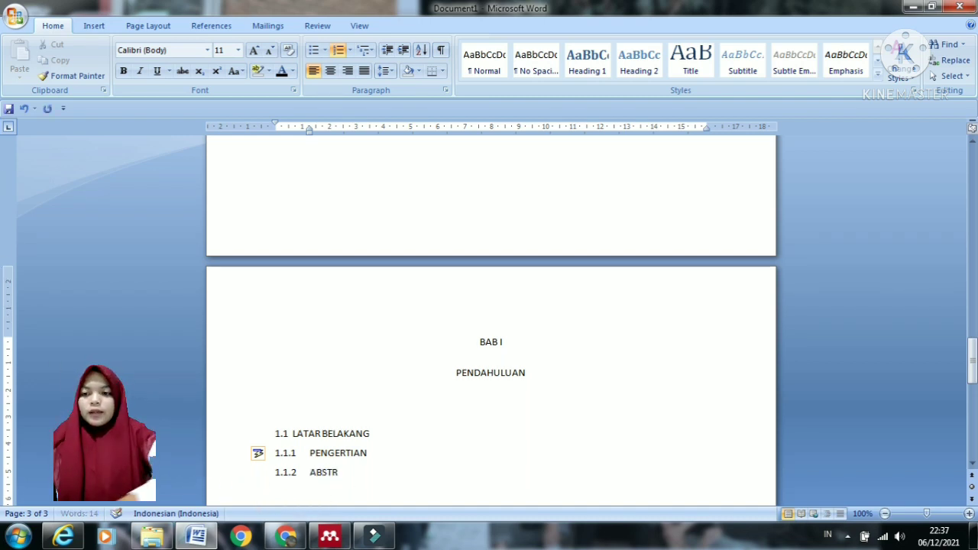
type("AK")
key("Return")
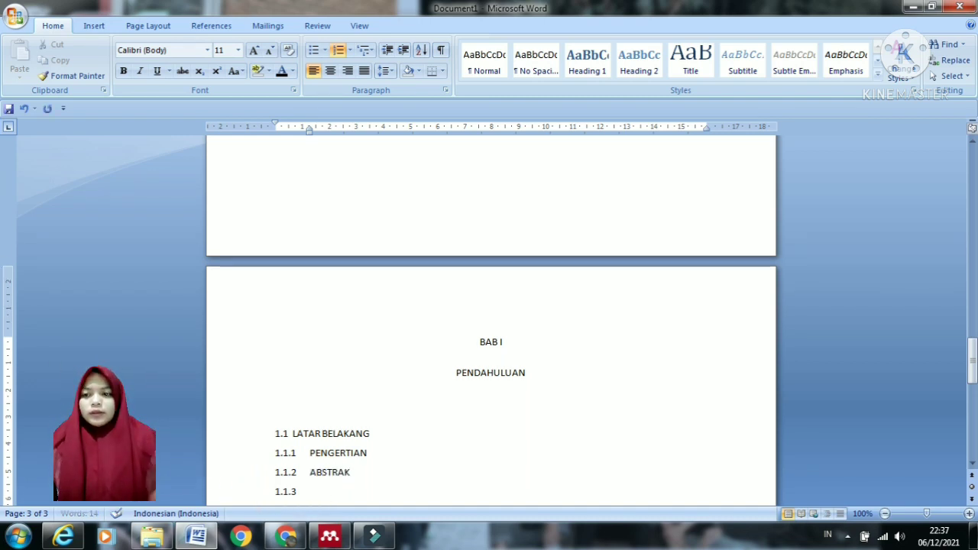
left_click(338, 50)
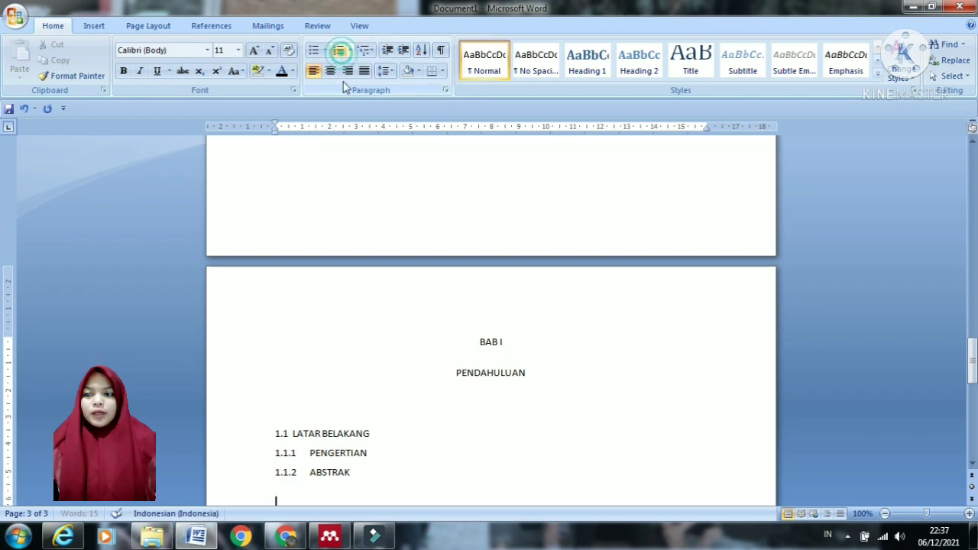
Step: Enter the subheading "1.2 RUMUSAN MASALAH" below "1.1.2 ABSTRAK" and remove the automatic number from the line that follows
mouse_move(368, 539)
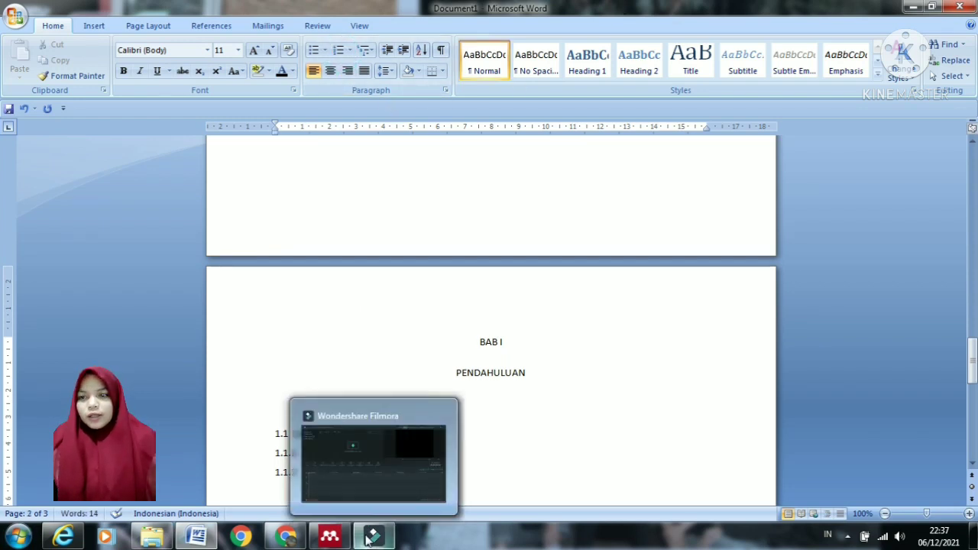
scroll(320, 352, "down", 7)
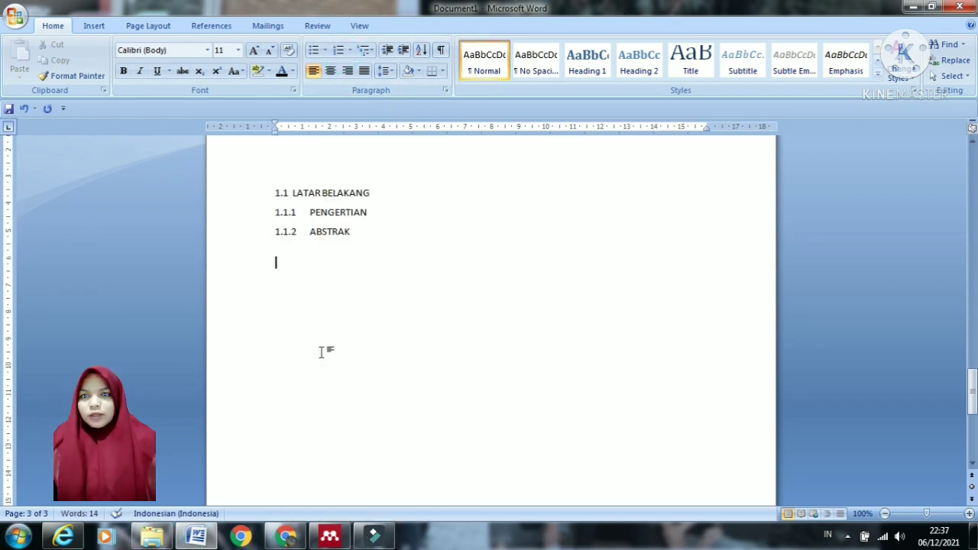
scroll(321, 352, "up", 1)
scroll(321, 352, "up", 1)
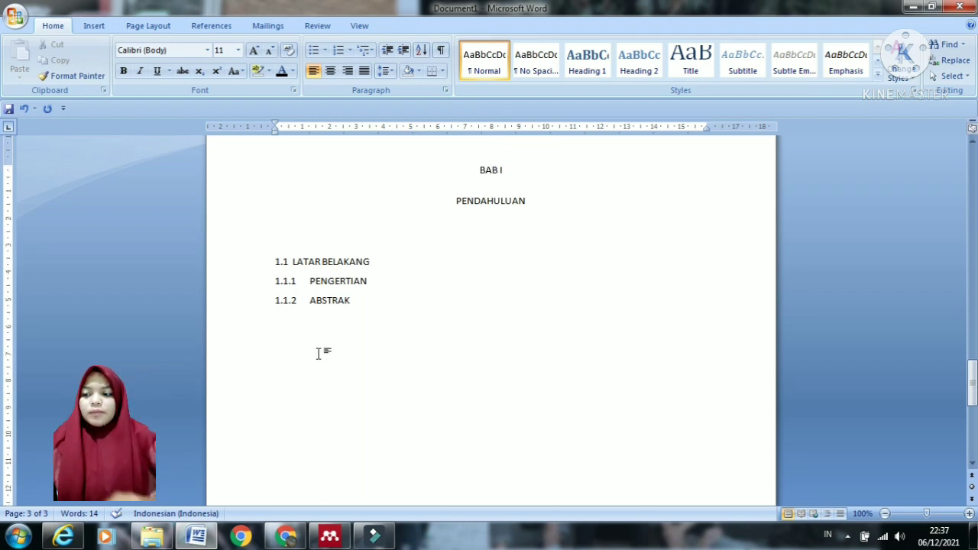
type("1.2")
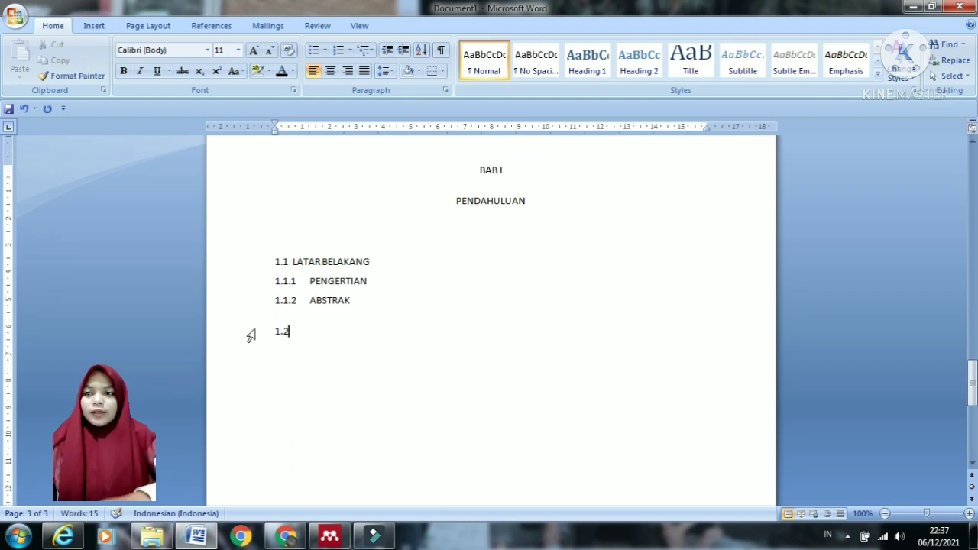
type(" R")
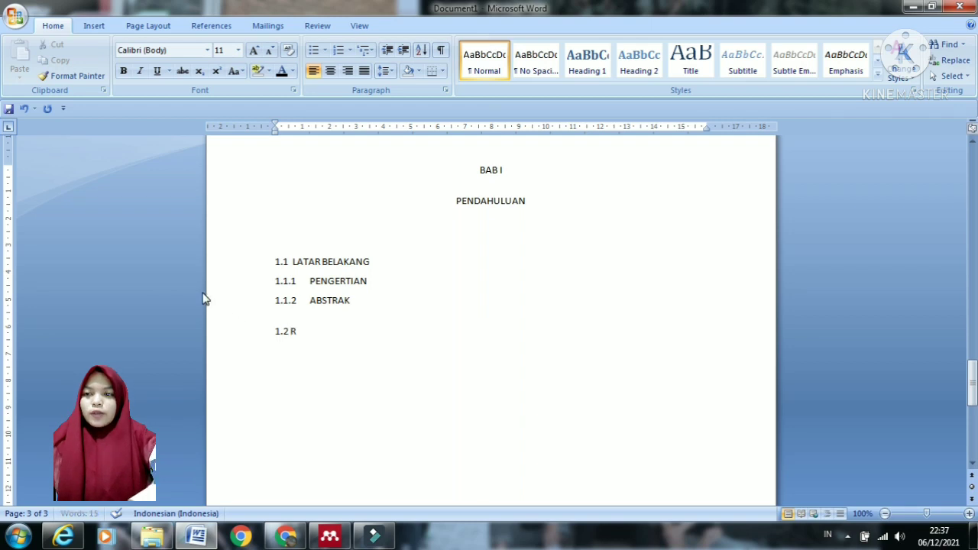
type("UMUSAN MASALAH")
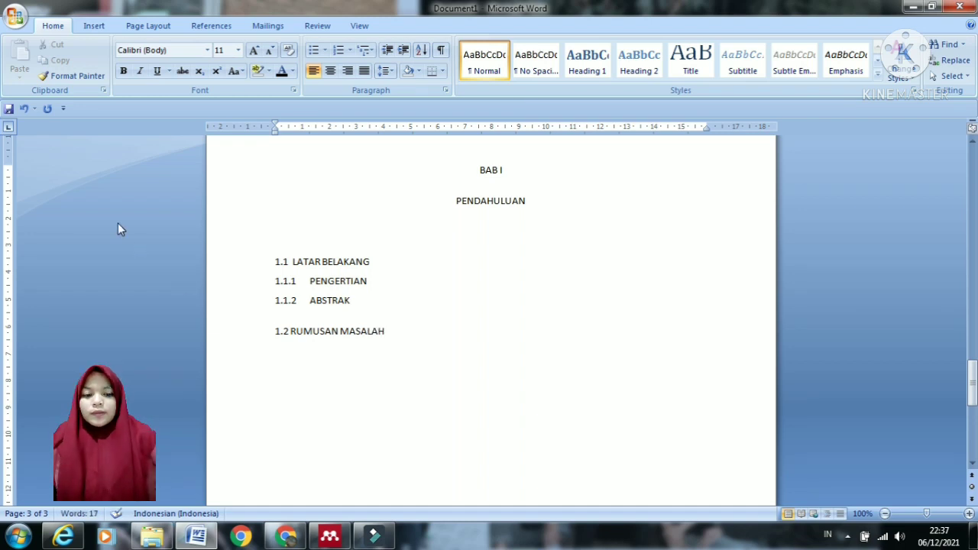
key("Return")
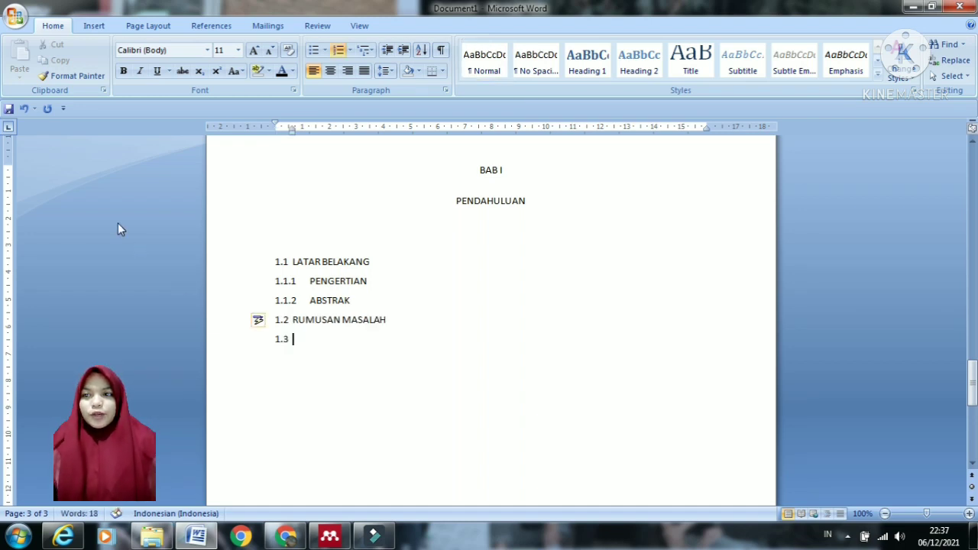
left_click(340, 52)
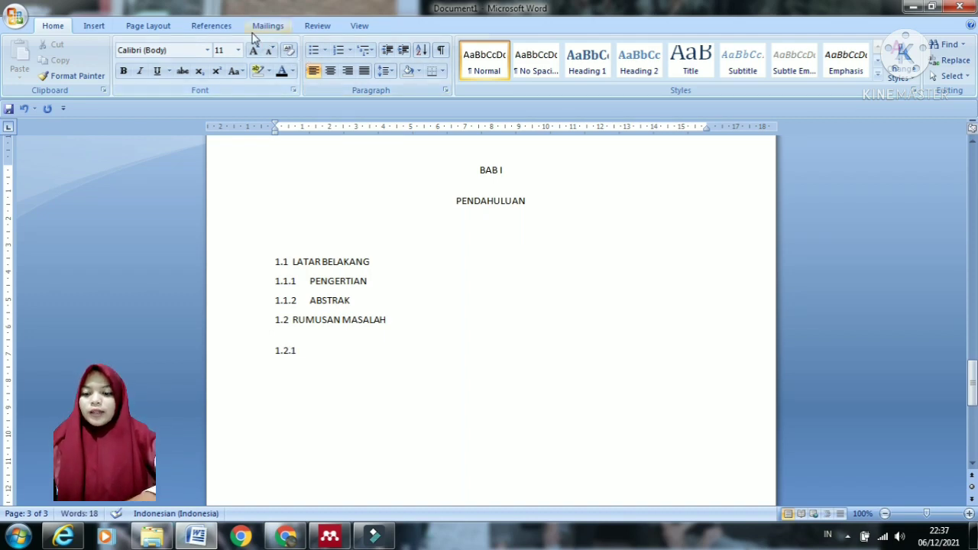
Step: Enter "1.2.1 POKOK PERMASALAHAN" below "1.2 RUMUSAN MASALAH" and remove the automatic number from the line that follows
type("POKOK")
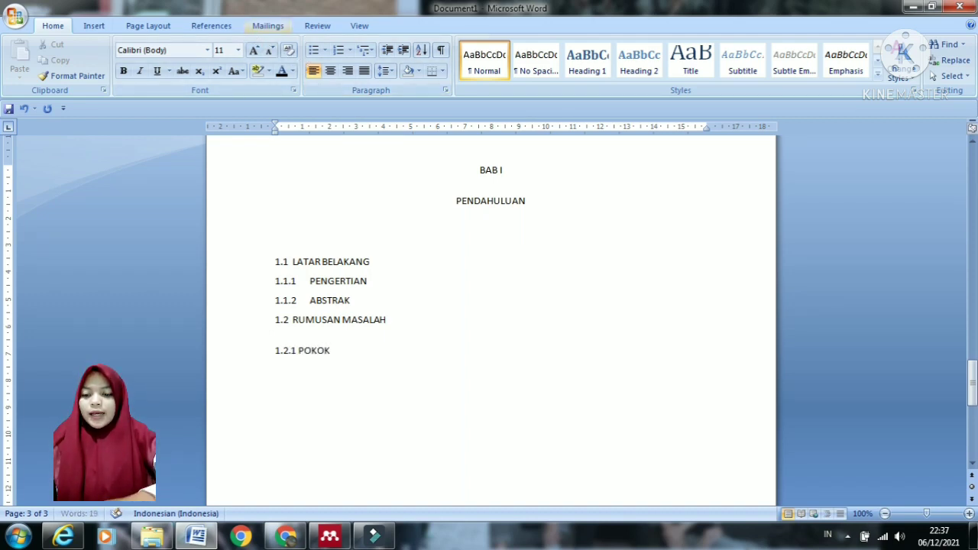
type(" PERMASALAHAN")
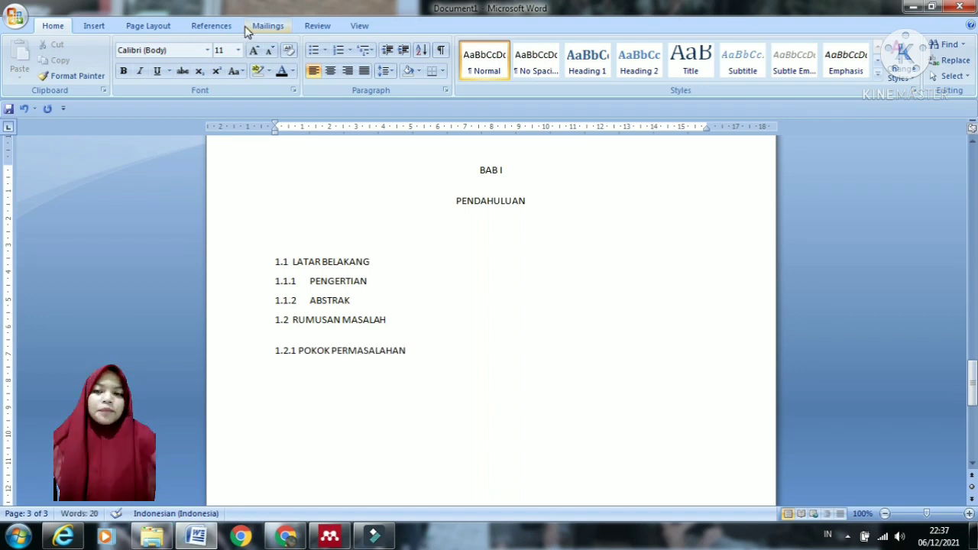
key("Return")
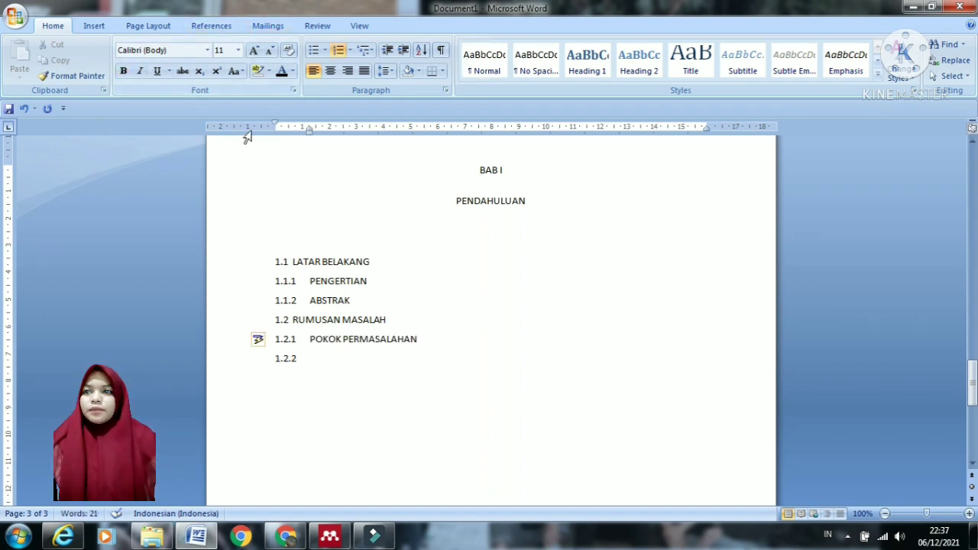
left_click(338, 49)
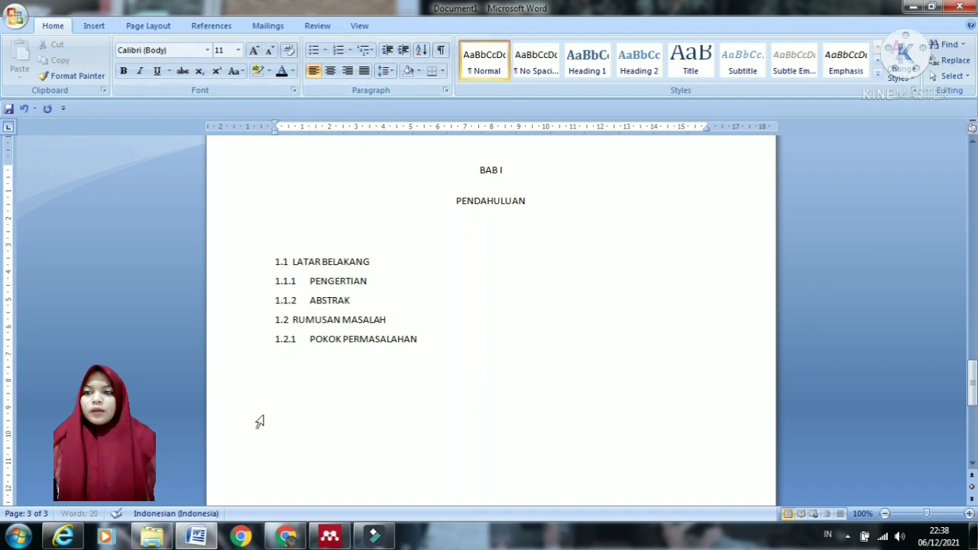
Step: Enter the subheading "1.3 TUJUAN" below "1.2.1 POKOK PERMASALAHAN" and remove the automatic number from the line that follows
type("1.3 ")
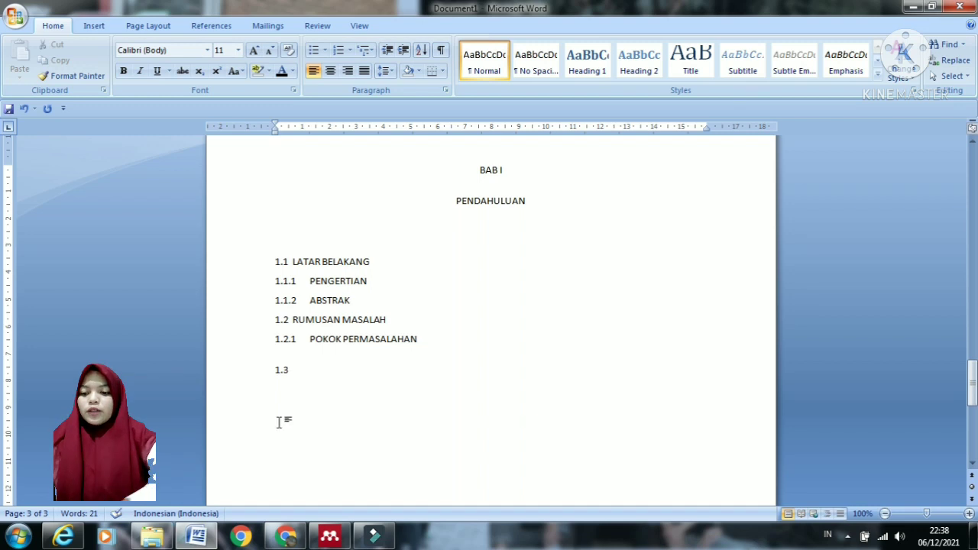
type("TUJUAN")
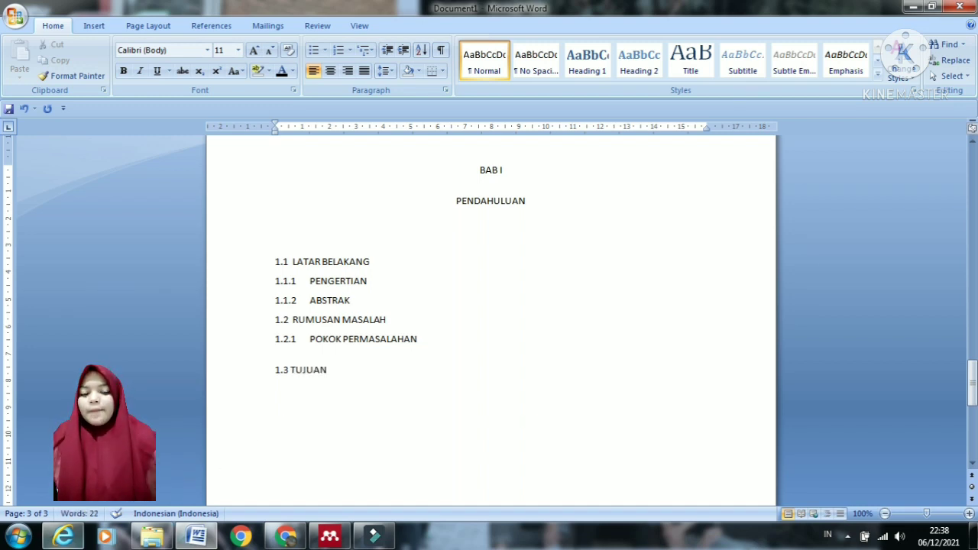
key("Return")
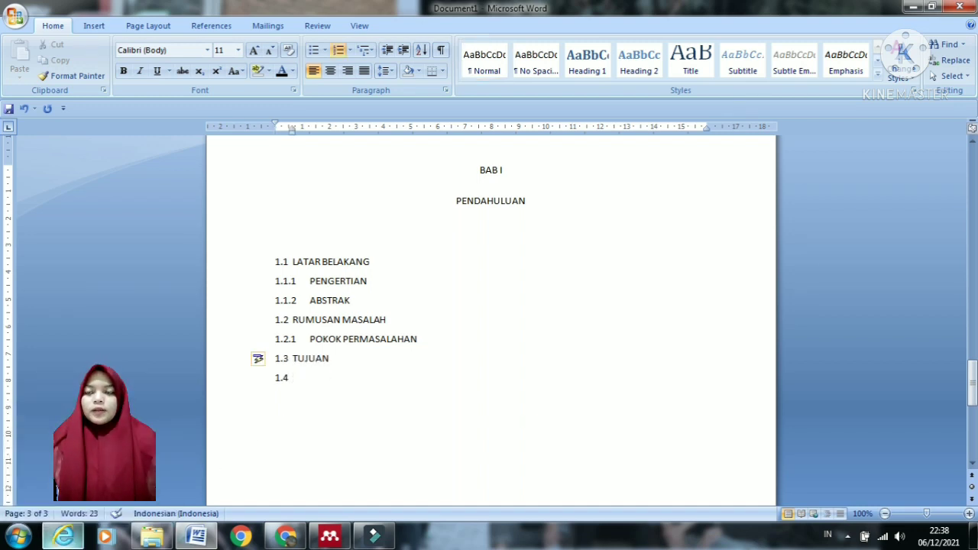
left_click(338, 50)
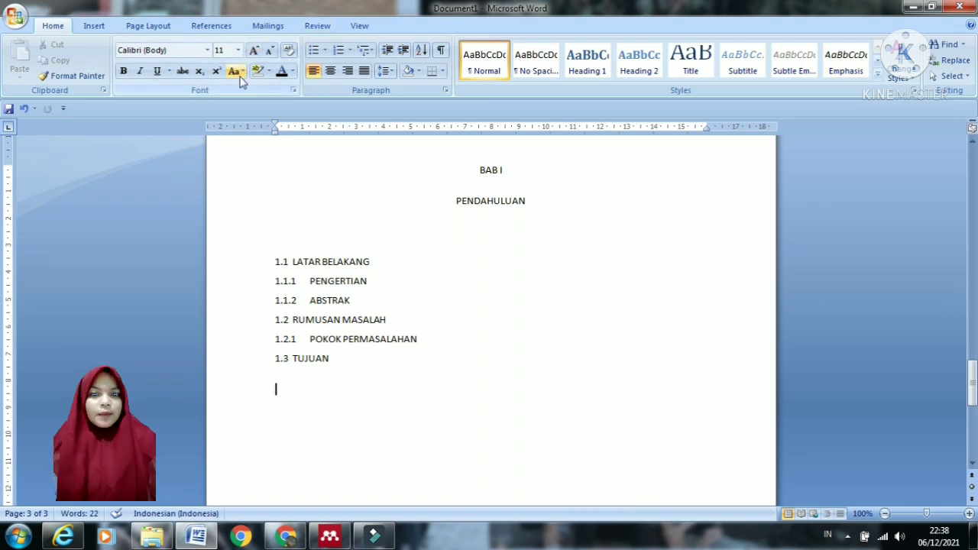
Step: Insert a Next Page section break on the empty line below "1.3 TUJUAN"
left_click(165, 27)
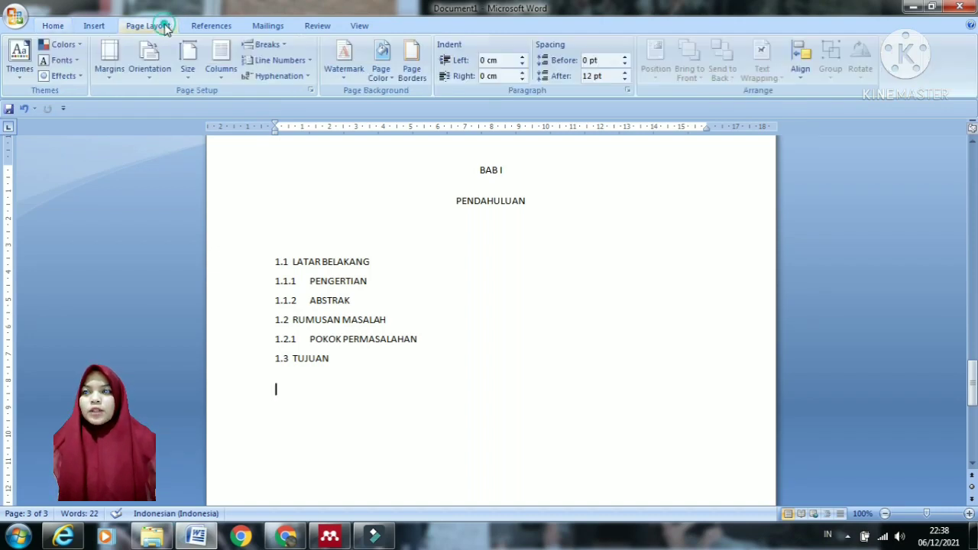
left_click(266, 45)
left_click(338, 237)
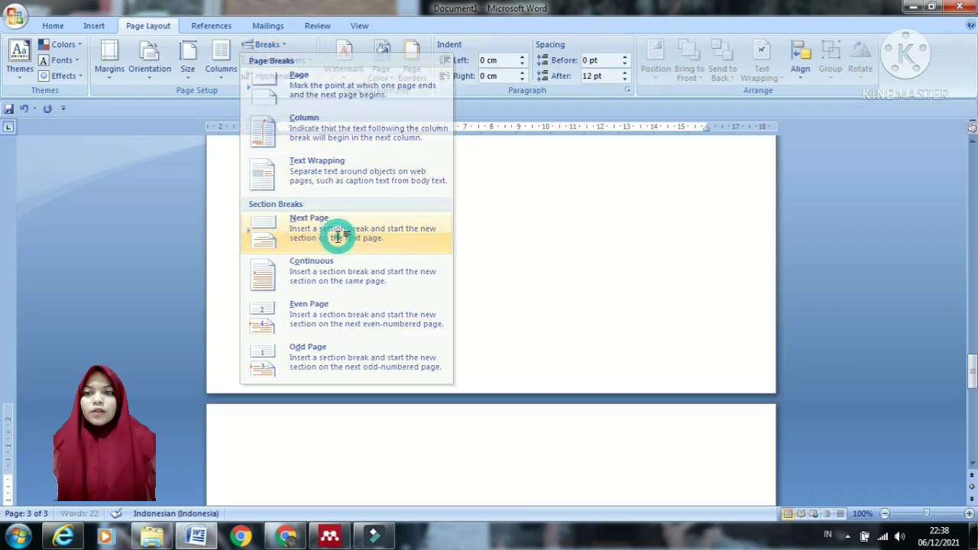
Step: Enter the centred heading "DAFTAR PUSTAKA" at the start of the fourth page
scroll(436, 421, "down", 3)
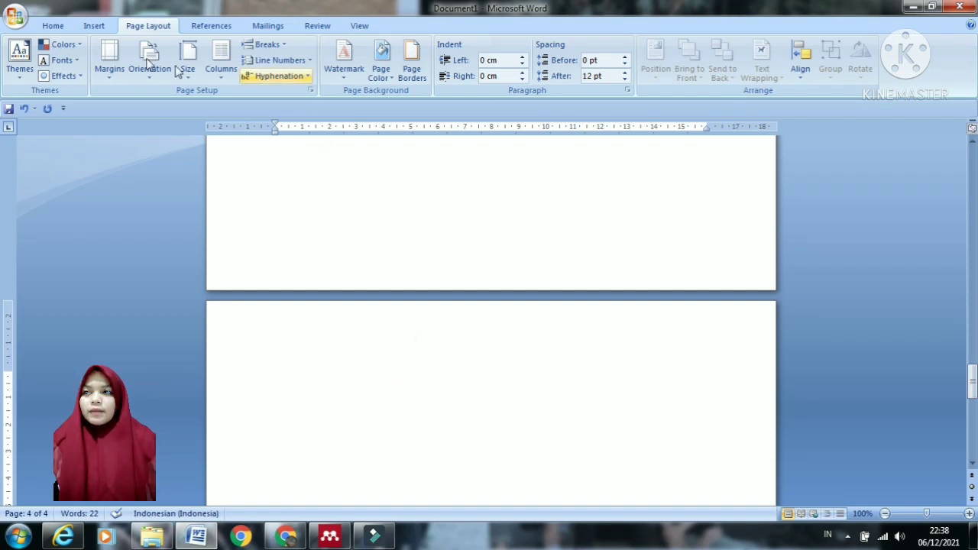
left_click(59, 25)
left_click(331, 71)
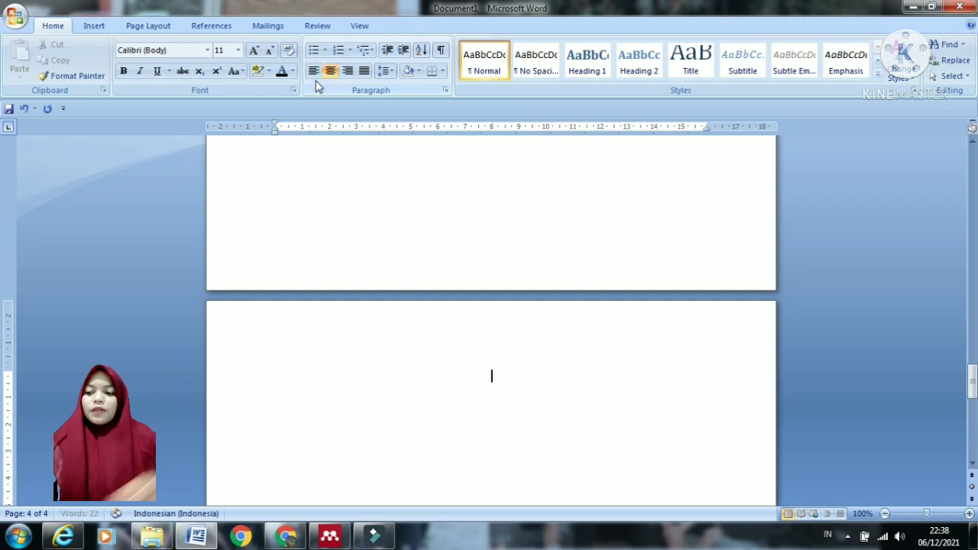
type("DAFTAR")
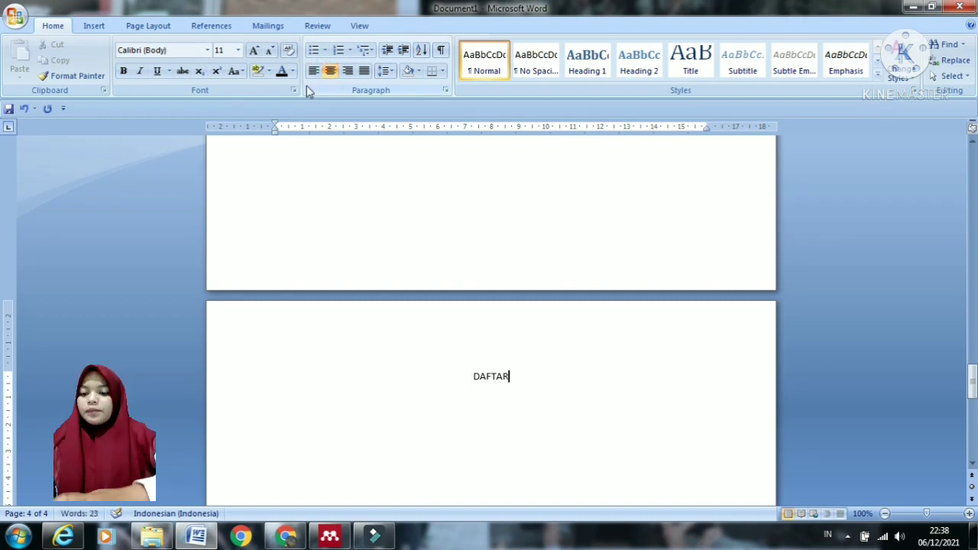
type(" P")
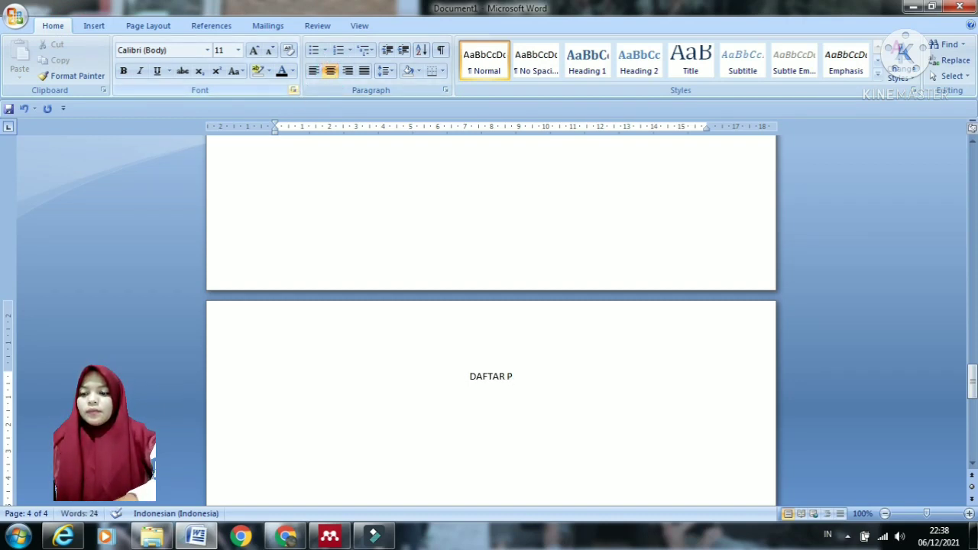
type("USTAKA")
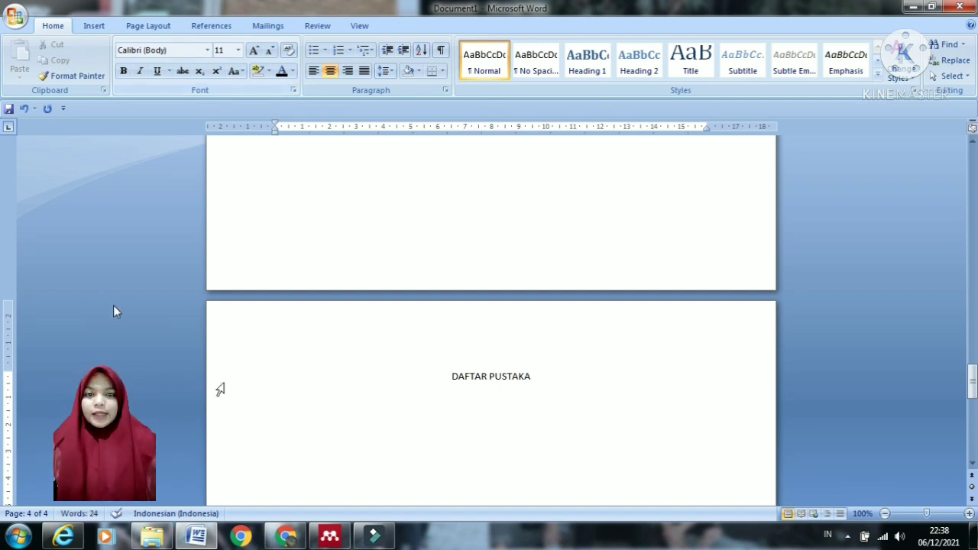
Step: Mark the "KATA PENGANTAR" heading on the first page as Level 1 text for the table of contents
scroll(563, 381, "up", 20)
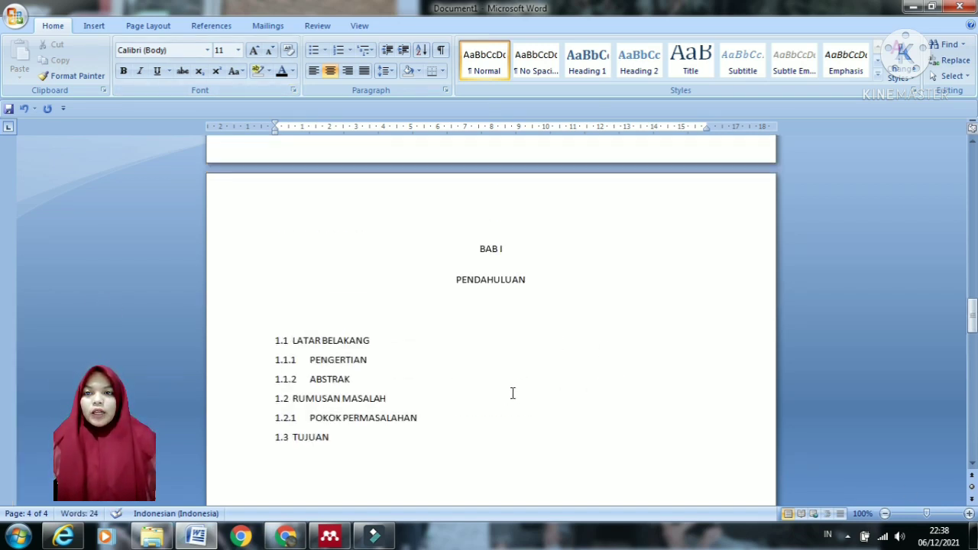
scroll(506, 430, "up", 15)
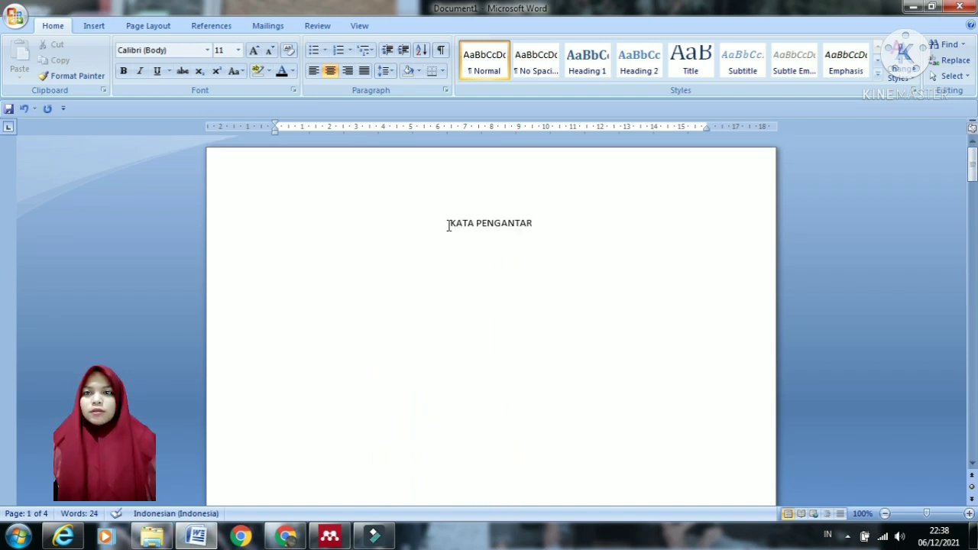
left_click_drag(448, 225, 553, 234)
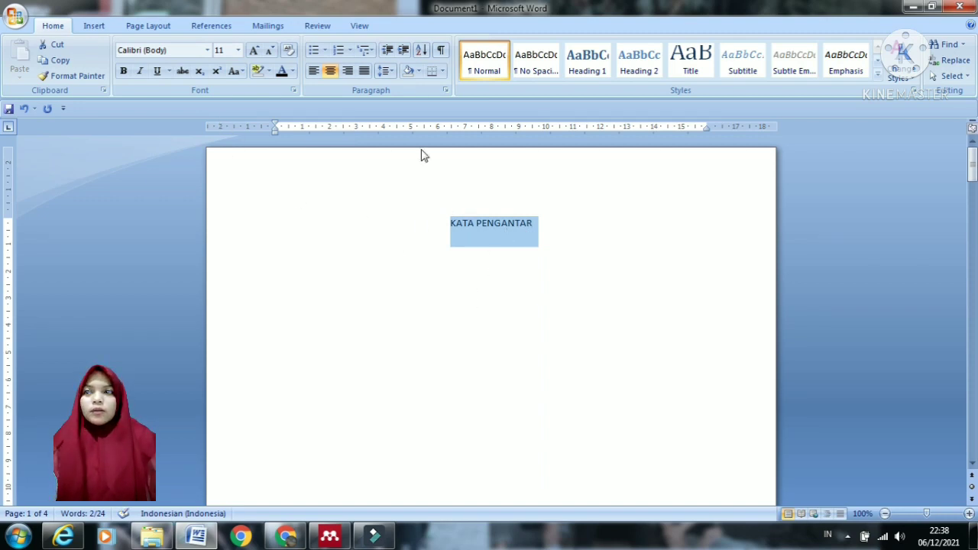
left_click(211, 26)
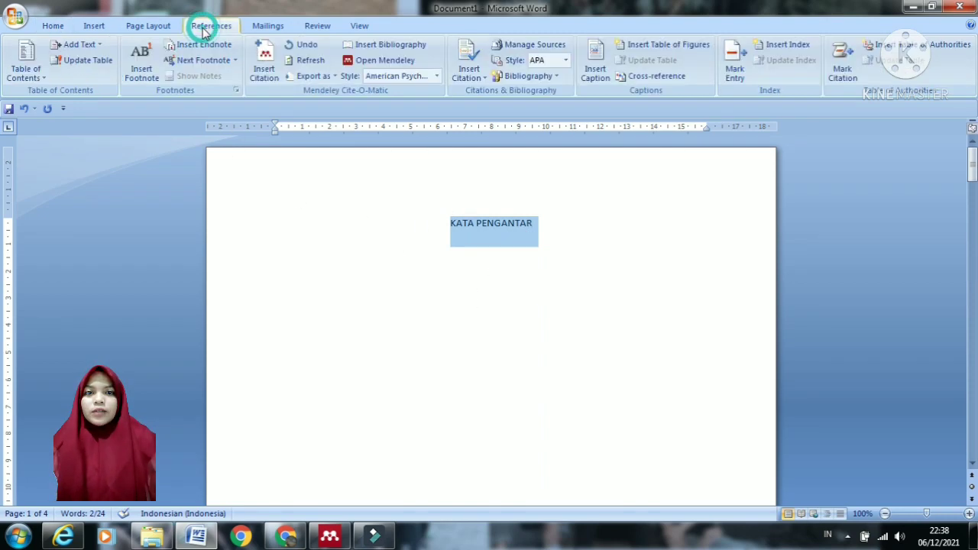
left_click(74, 44)
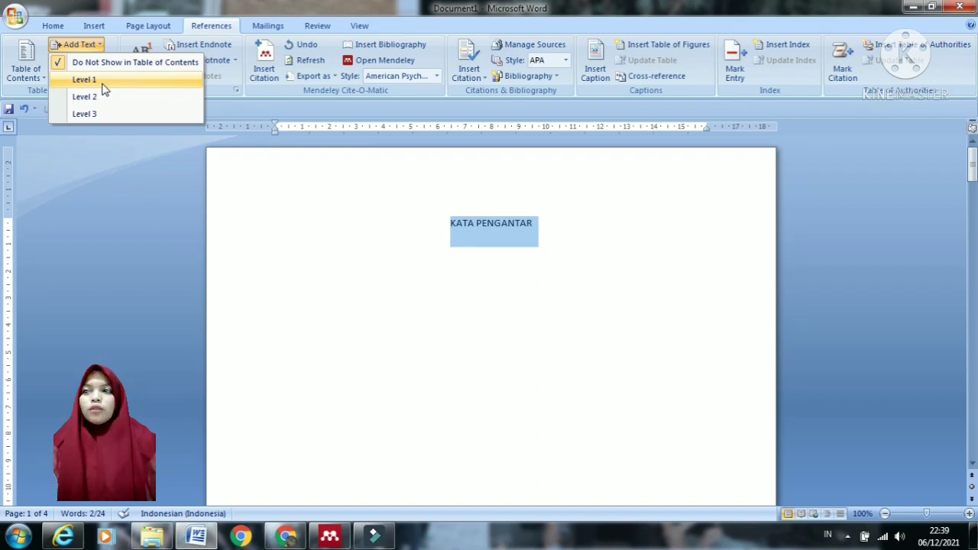
left_click(102, 84)
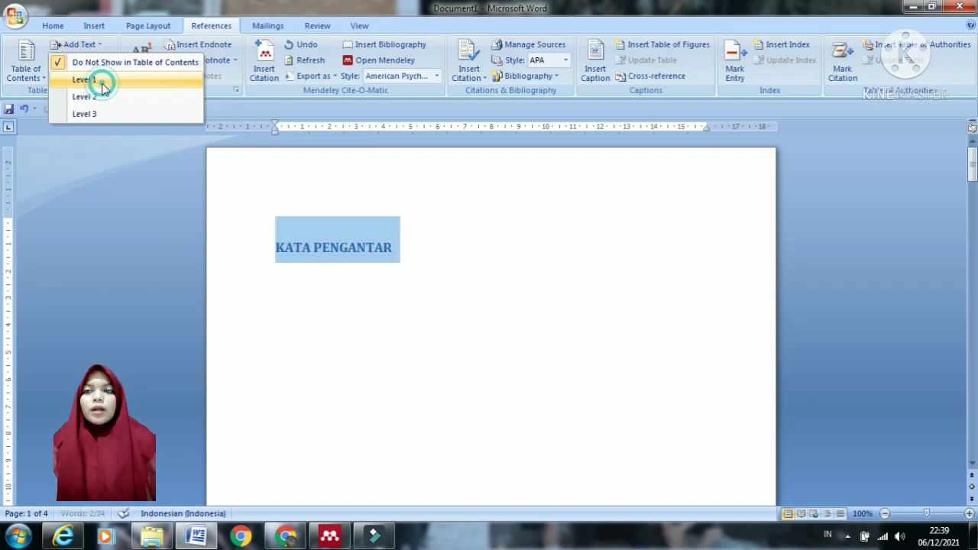
Step: Colour the "KATA PENGANTAR" heading black and centre it
left_click(53, 25)
left_click(280, 73)
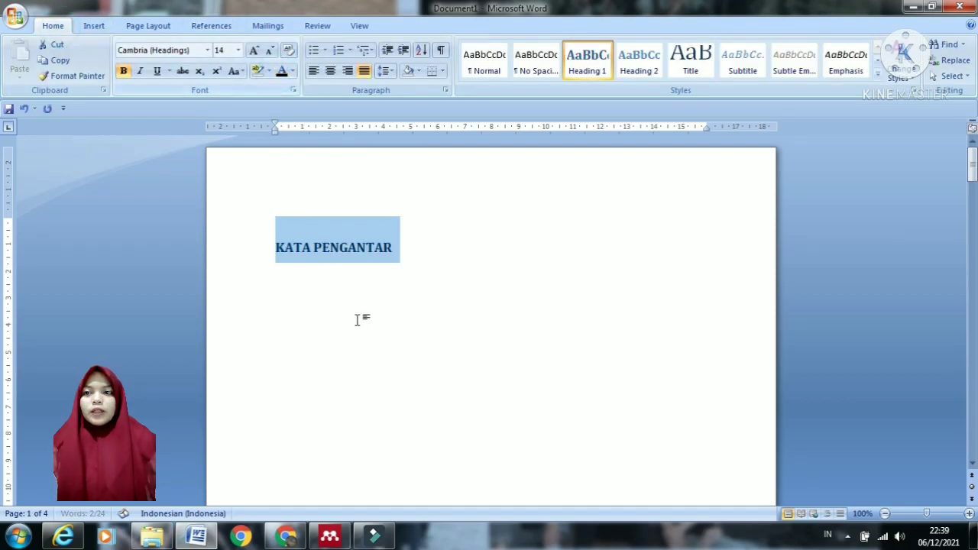
left_click(330, 70)
Step: Mark the "DAFTAR ISI" heading on the second page as Level 1 for the table of contents and centre it
scroll(497, 352, "down", 15)
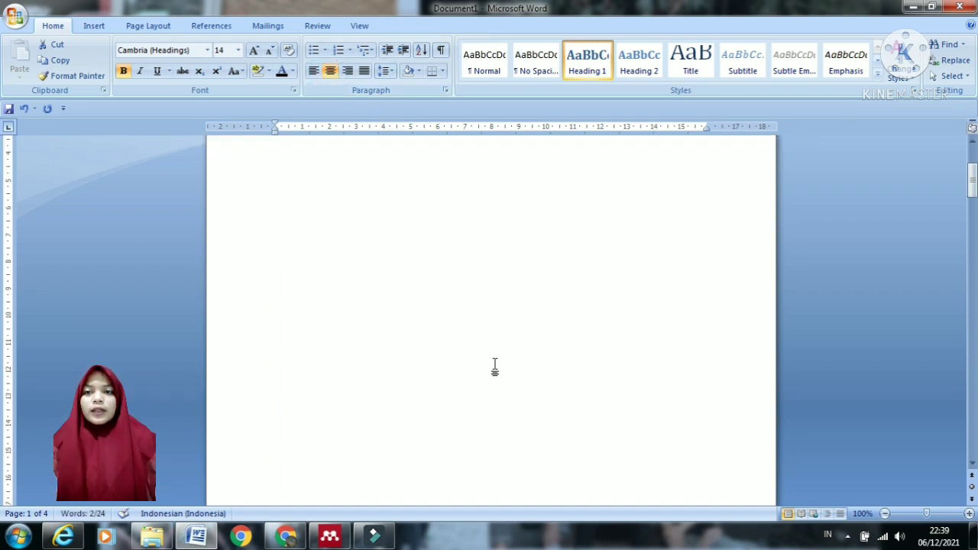
left_click_drag(466, 253, 552, 271)
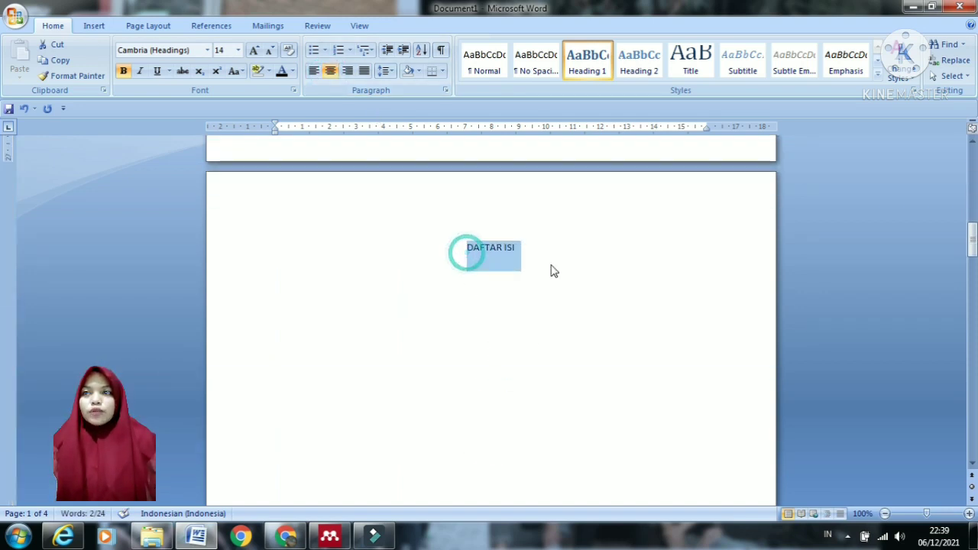
left_click(206, 27)
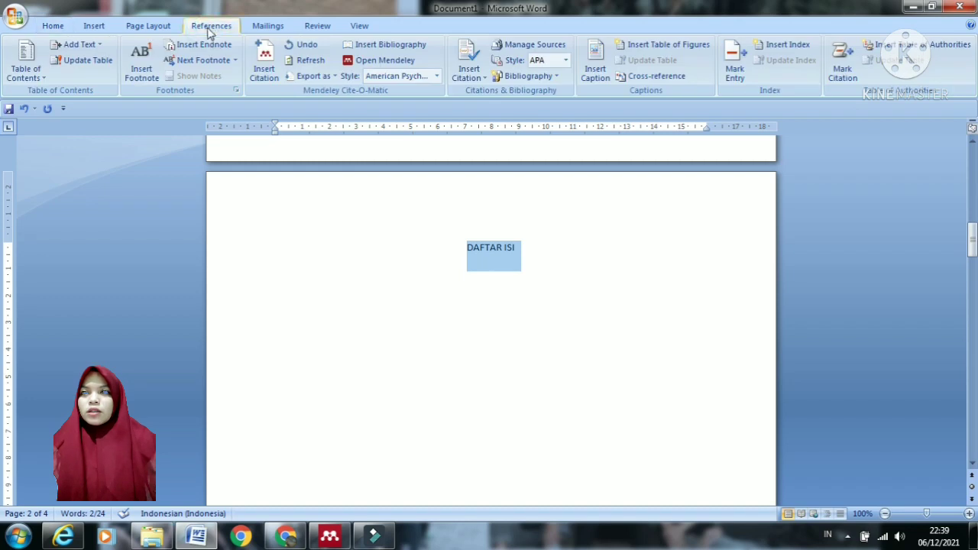
left_click(79, 45)
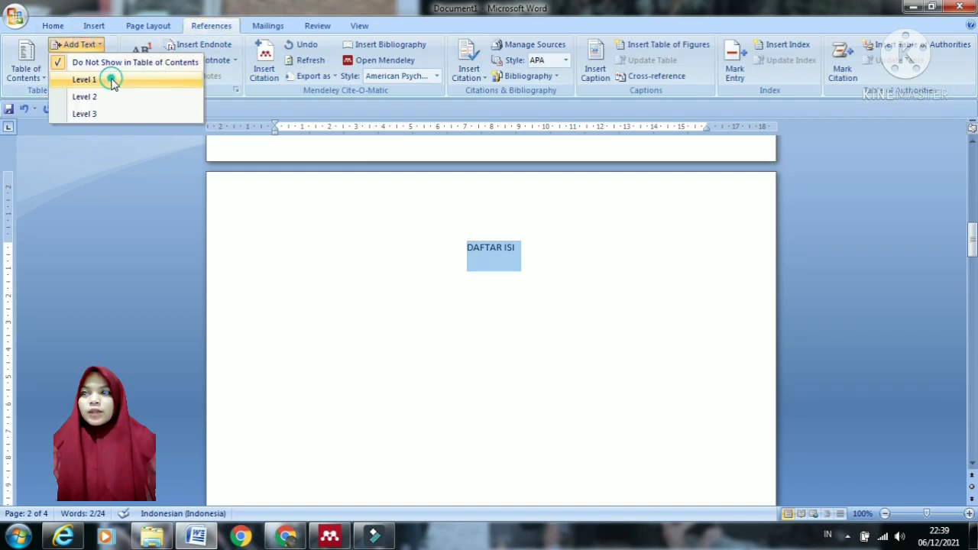
left_click(84, 79)
left_click(52, 25)
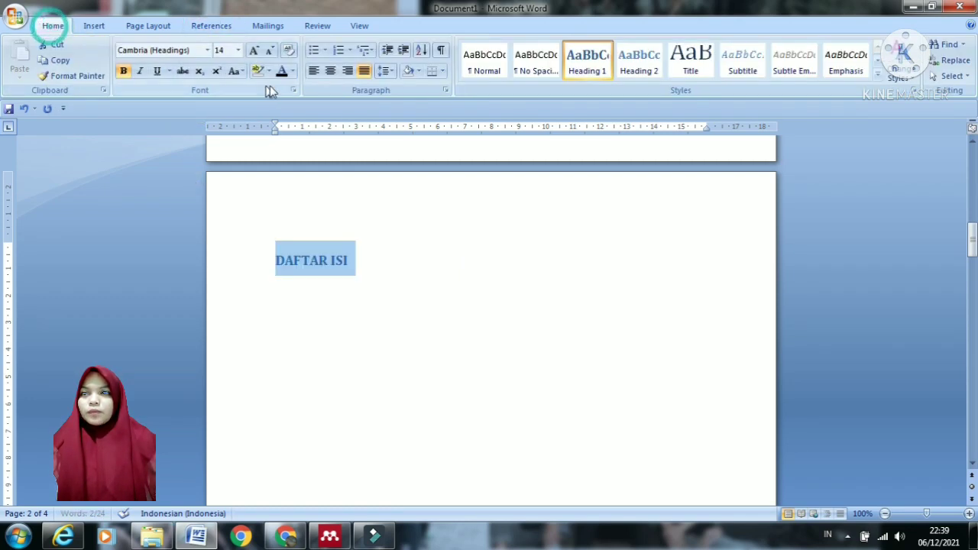
left_click(330, 70)
Step: Mark the chapter headings "BAB I" and "PENDAHULUAN" as Level 1 for the table of contents and format them as centred black text
scroll(488, 348, "down", 5)
scroll(488, 348, "down", 5)
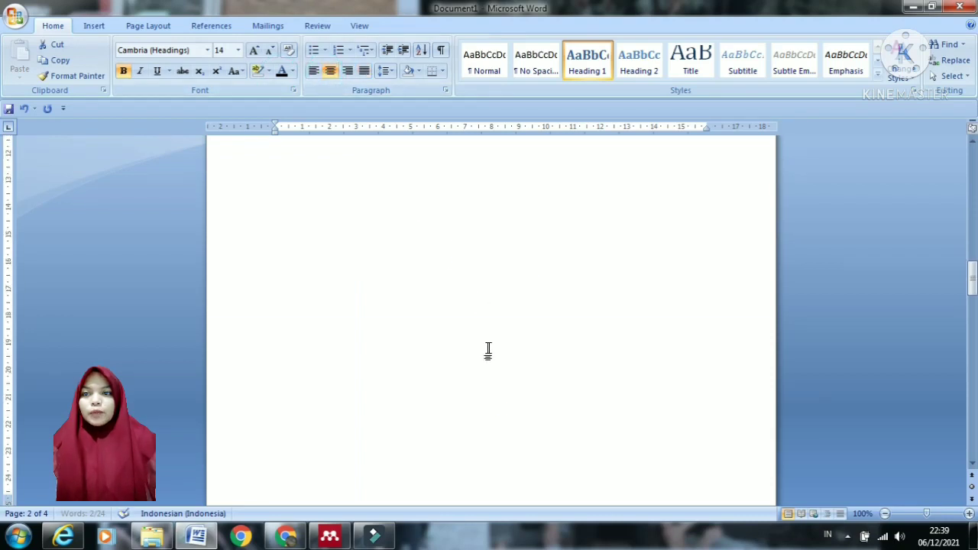
left_click_drag(469, 268, 537, 321)
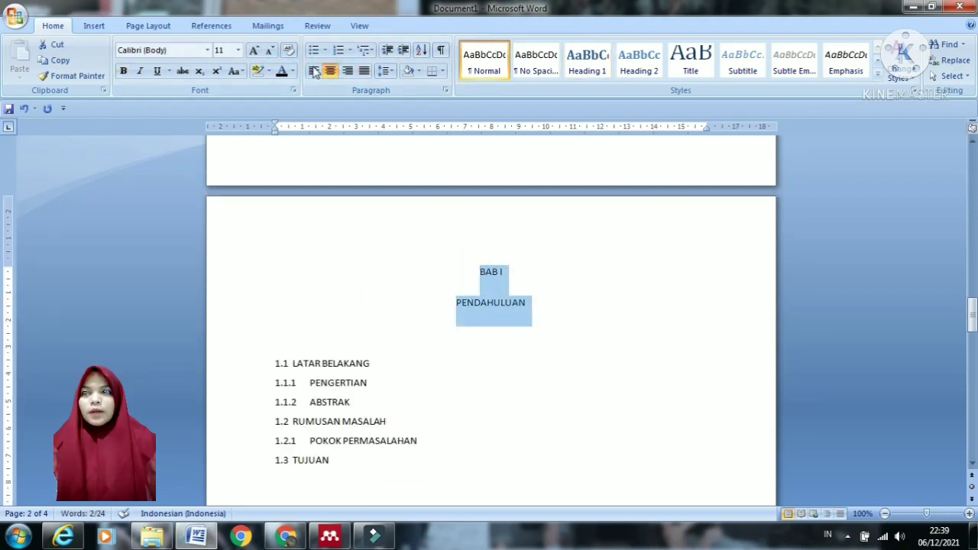
left_click(200, 27)
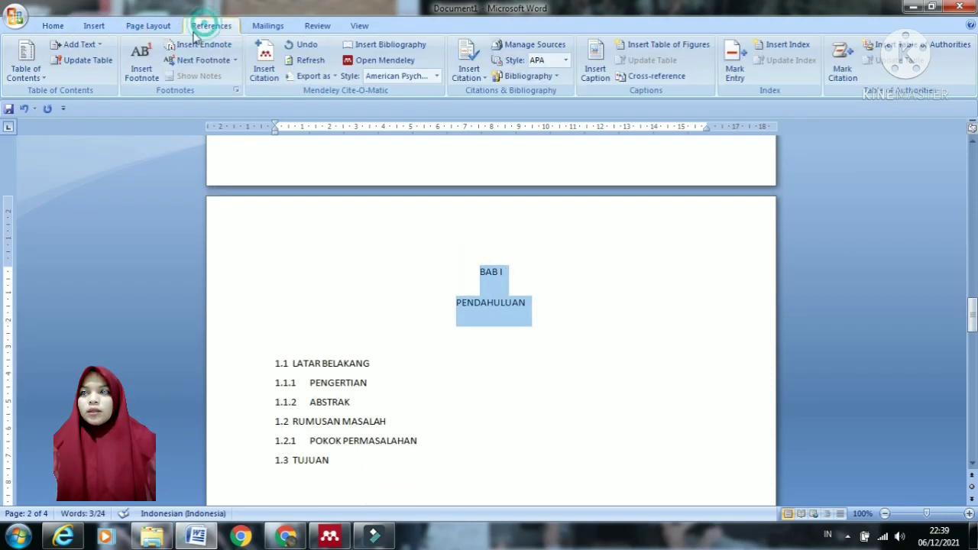
left_click(74, 45)
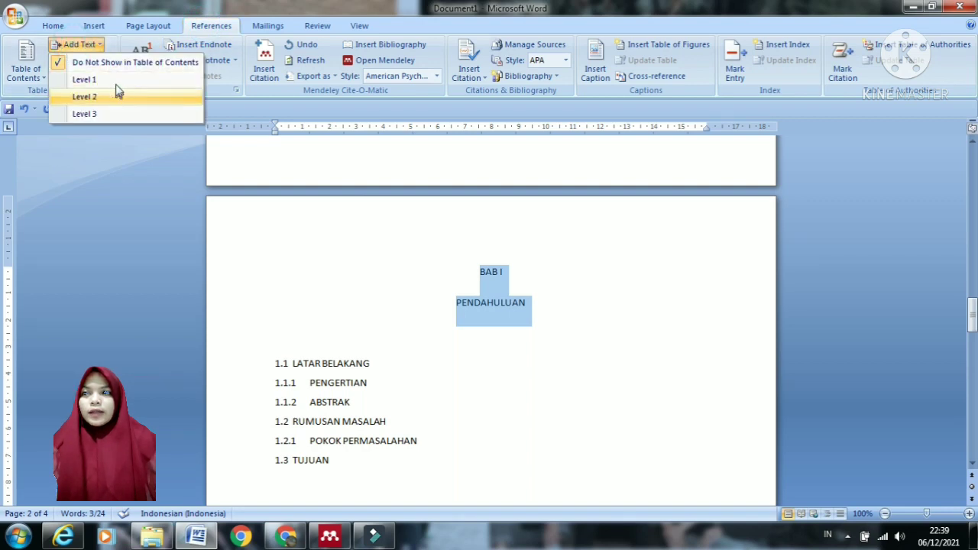
left_click(114, 79)
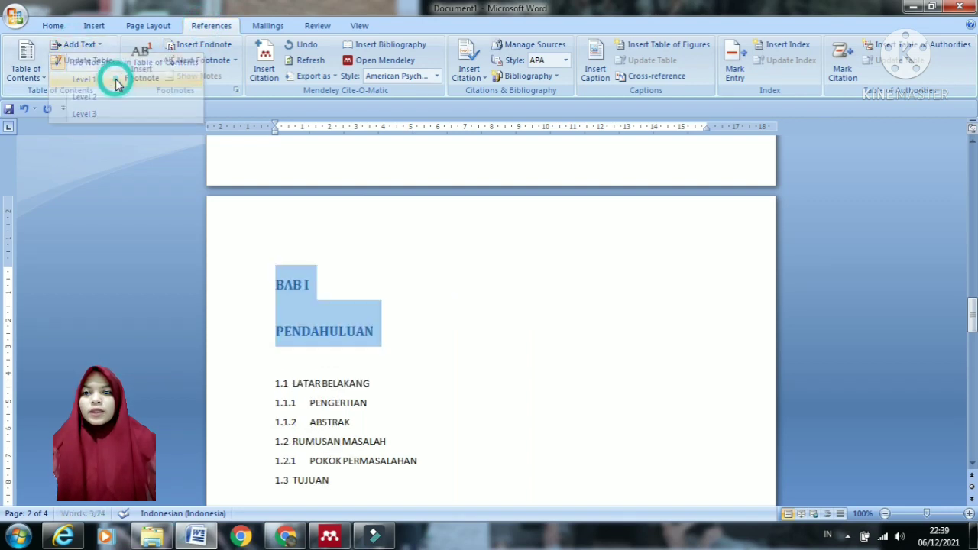
left_click(53, 26)
left_click(330, 71)
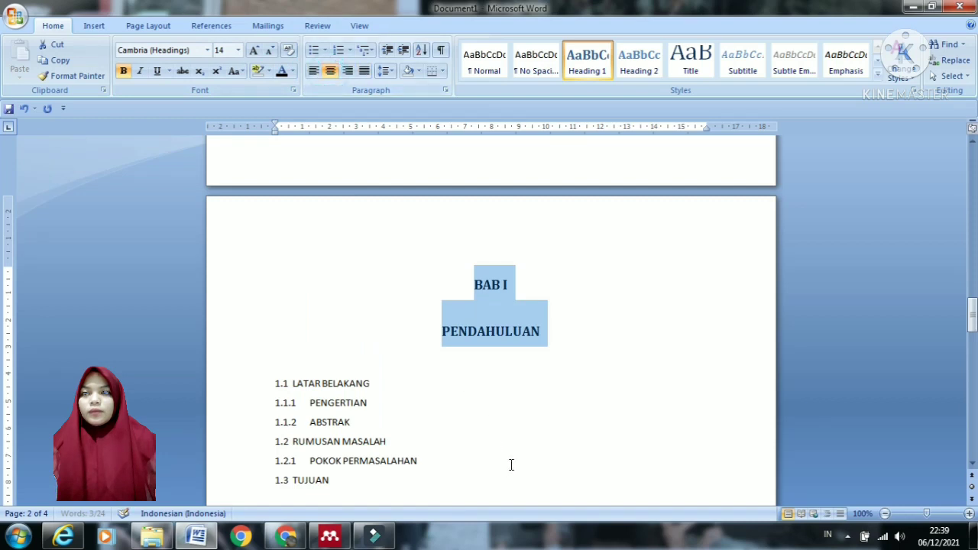
Step: Mark the subheading "LATAR BELAKANG" together with the empty line above it as Level 2 for the table of contents
scroll(475, 420, "down", 5)
scroll(443, 369, "up", 2)
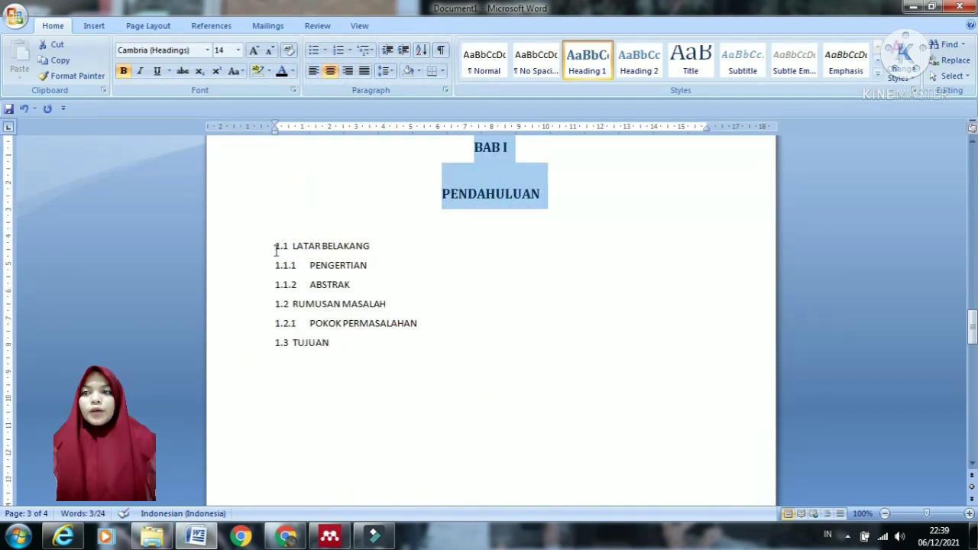
left_click(279, 246)
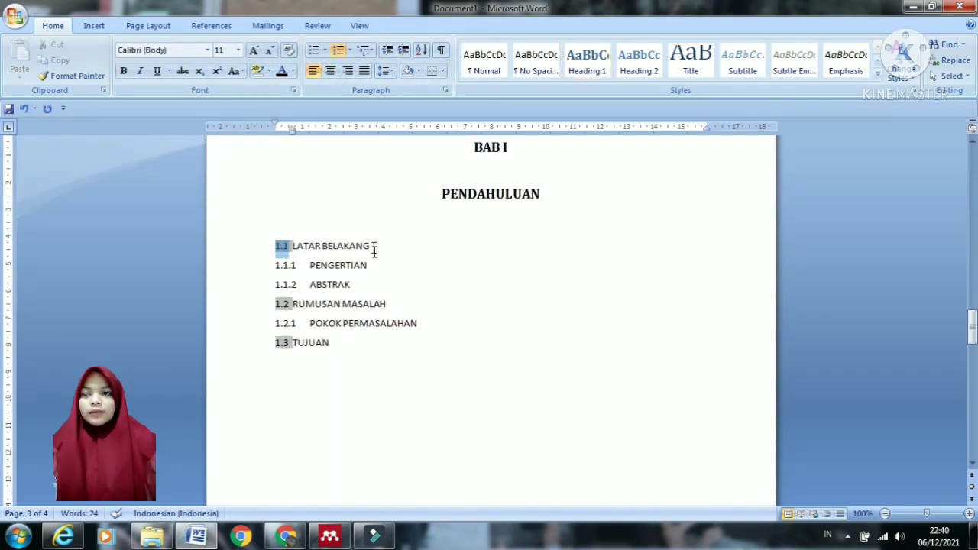
left_click_drag(374, 249, 286, 232)
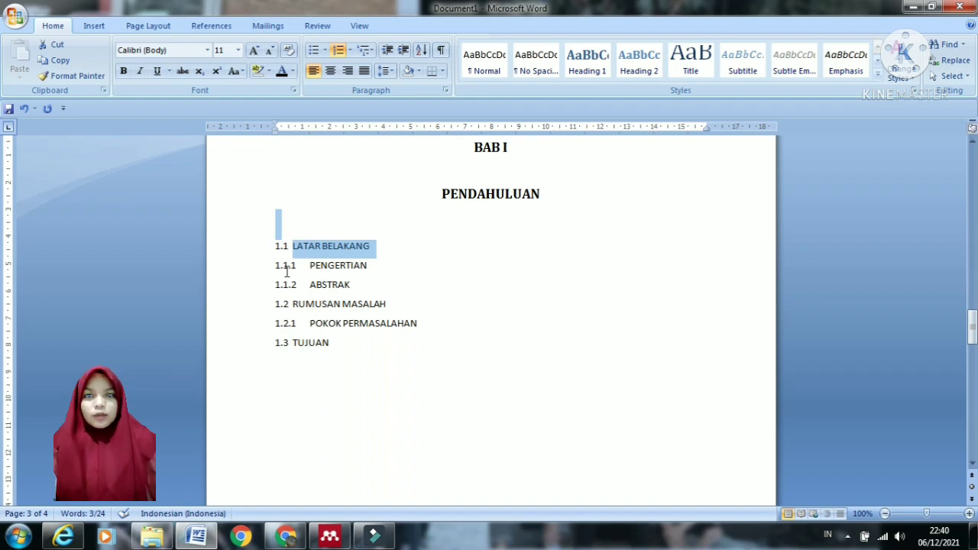
left_click(216, 26)
left_click(76, 45)
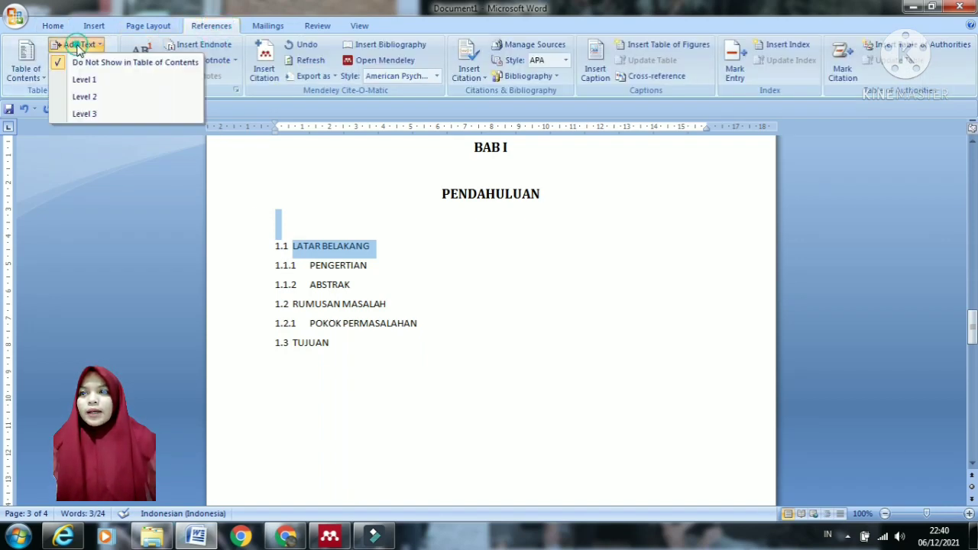
left_click(107, 101)
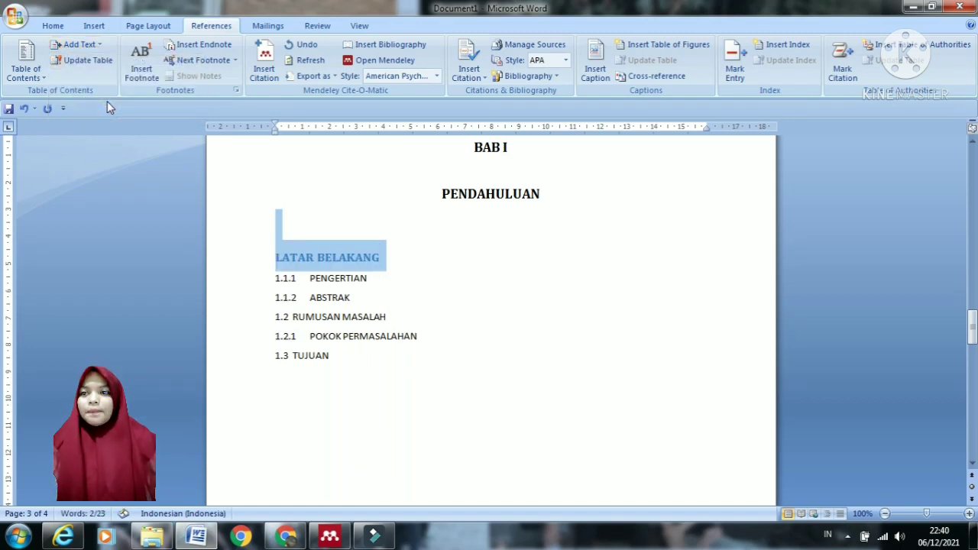
Step: Colour the "LATAR BELAKANG" subheading black and enter the number "1.1" in front of it
left_click(53, 26)
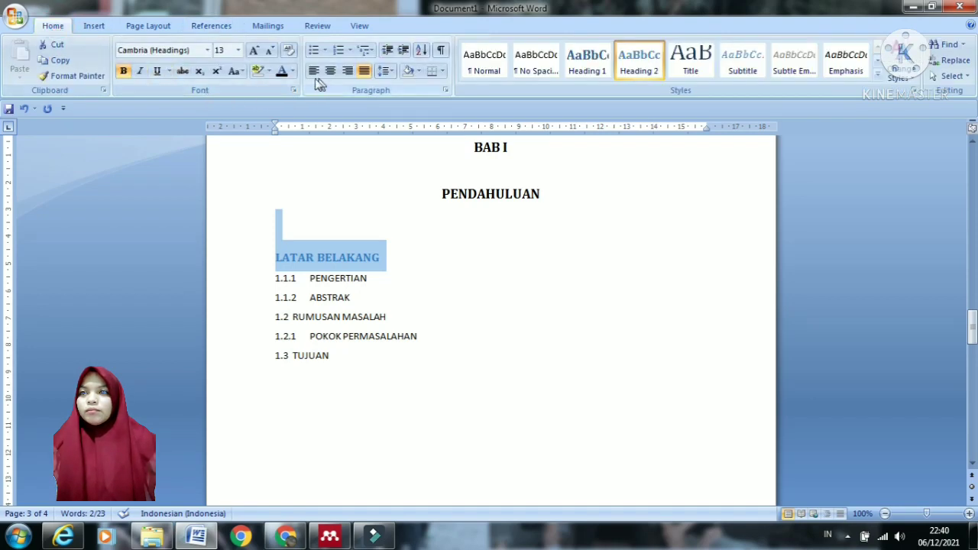
left_click(281, 71)
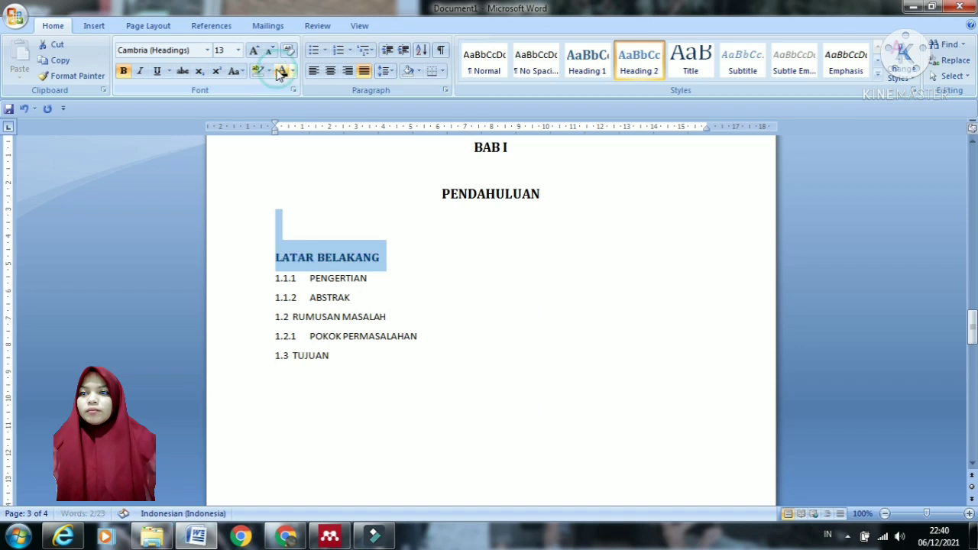
left_click(413, 262)
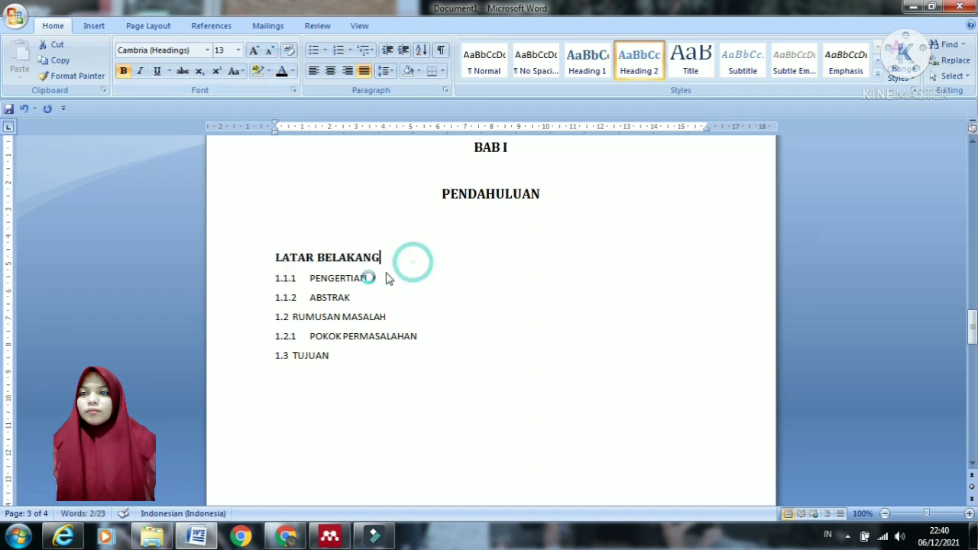
left_click(276, 258)
type("1.1")
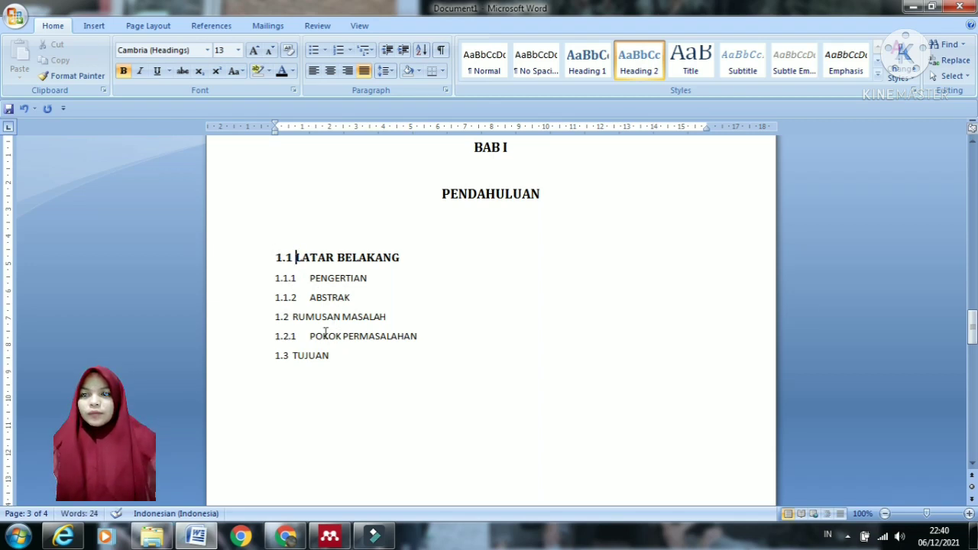
Step: Assign table of contents Level 3 to the subheading "1.1.1 PENGERTIAN"
left_click_drag(271, 280, 384, 283)
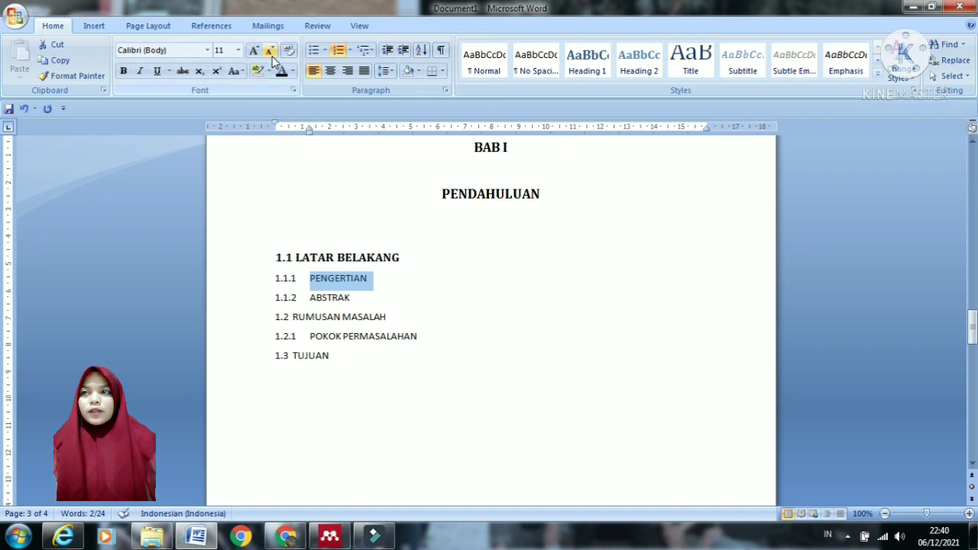
left_click(209, 26)
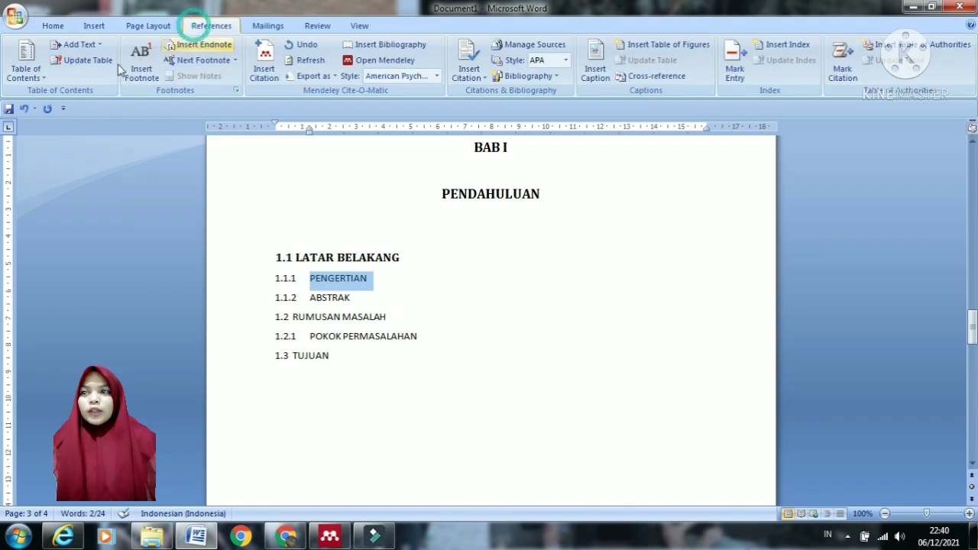
left_click(77, 45)
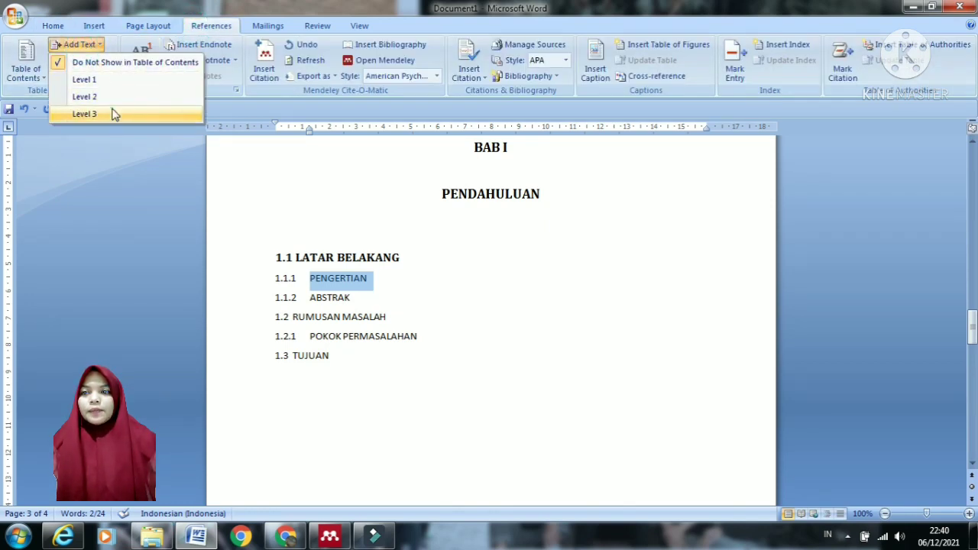
left_click(112, 113)
left_click(76, 44)
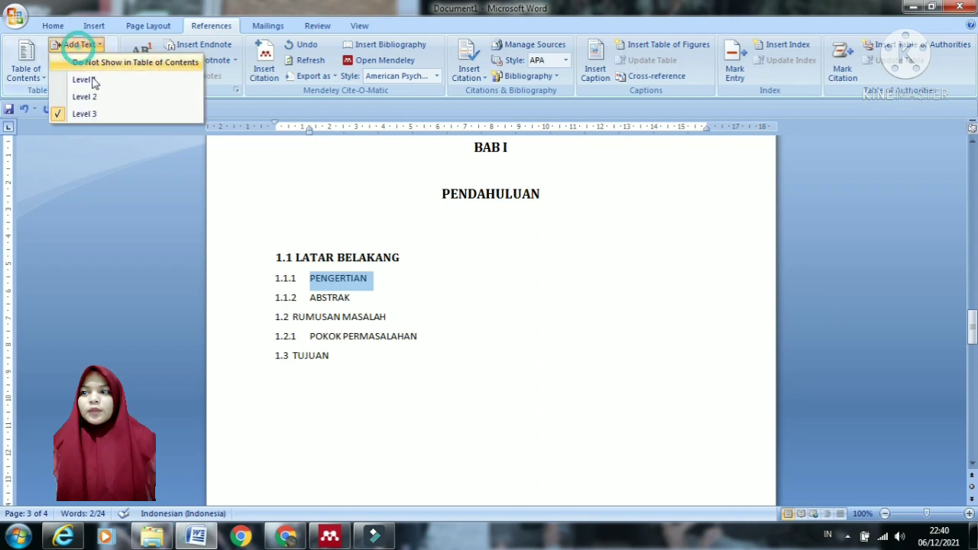
left_click(96, 115)
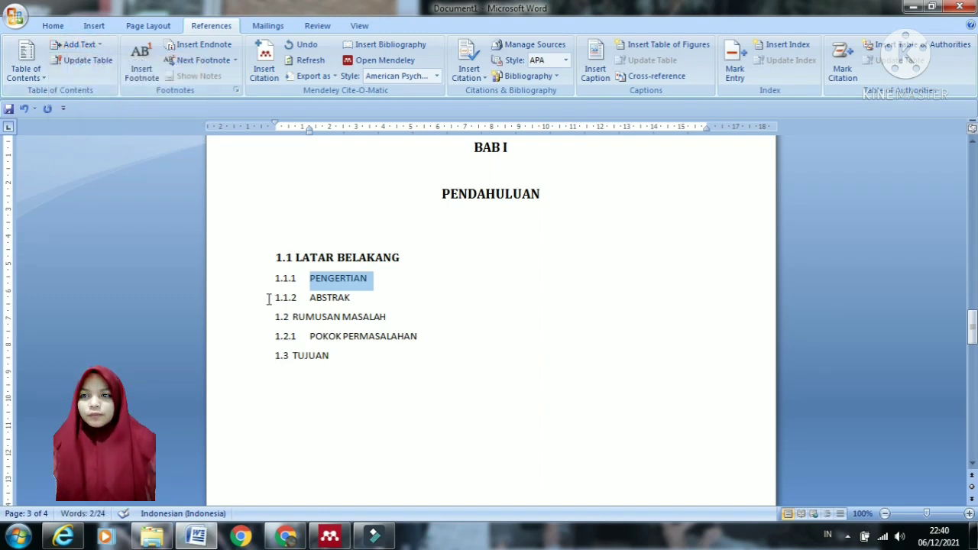
Step: Assign table of contents Level 3 to the subheading "1.1.2 ABSTRAK"
left_click_drag(269, 298, 367, 307)
left_click(83, 45)
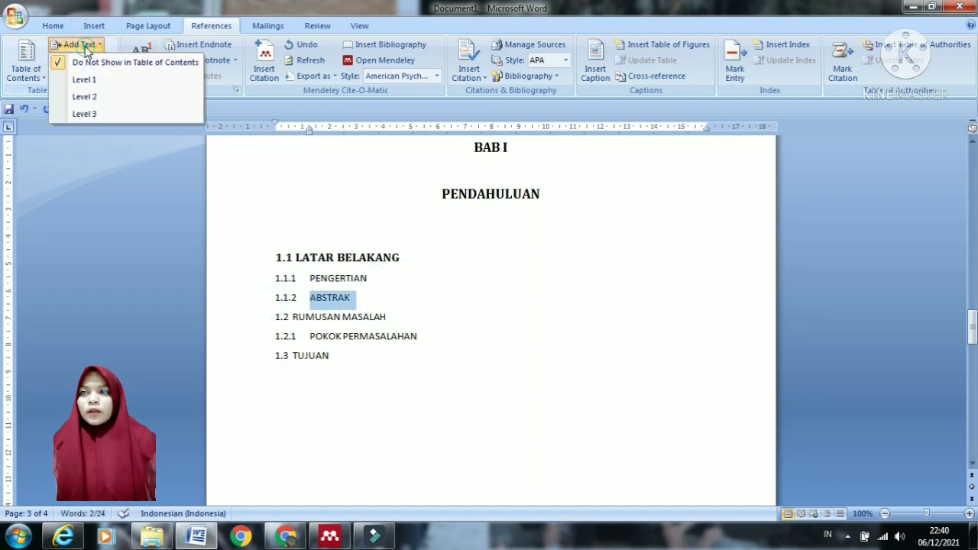
left_click(90, 114)
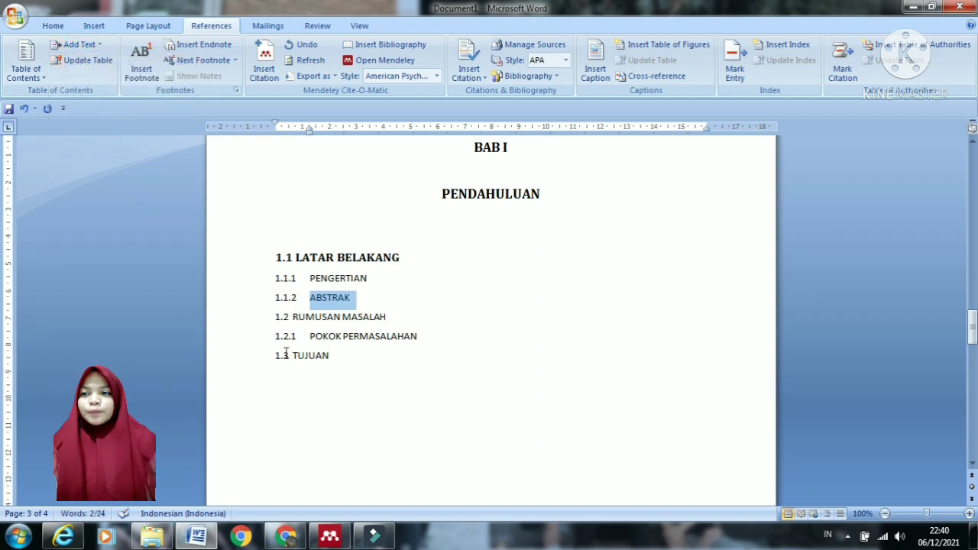
Step: Assign table of contents Level 2 to the subheading "1.2 RUMUSAN MASALAH"
scroll(285, 354, "down", 1)
left_click_drag(269, 281, 421, 281)
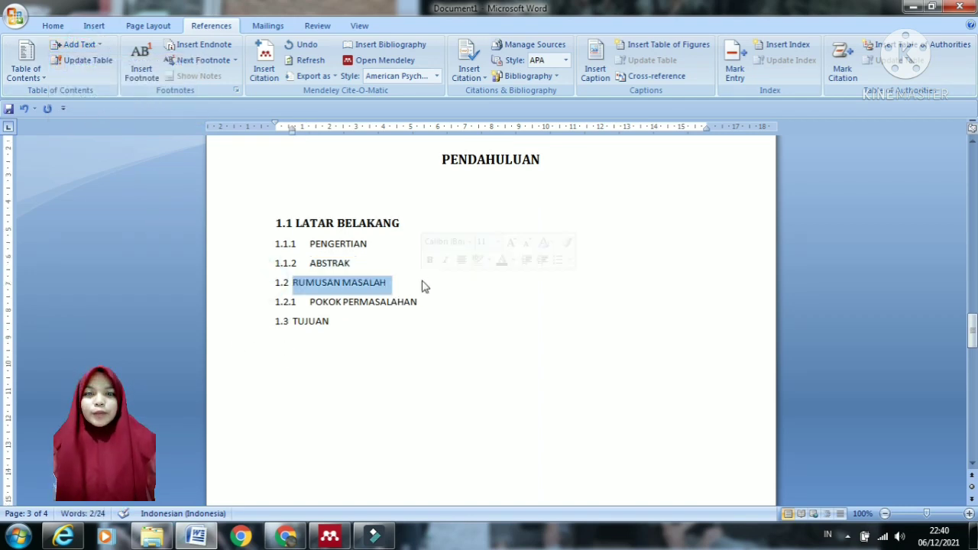
left_click(76, 44)
left_click(105, 97)
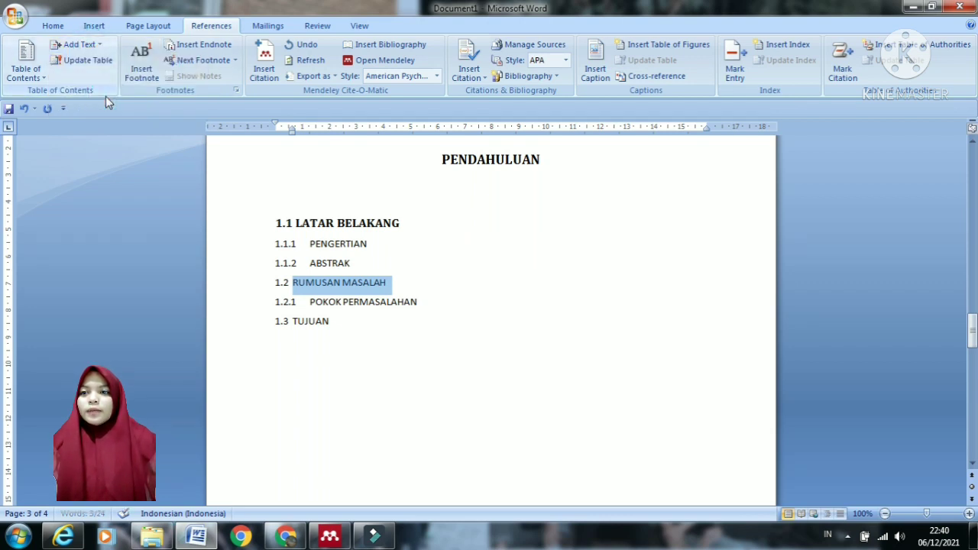
left_click(79, 44)
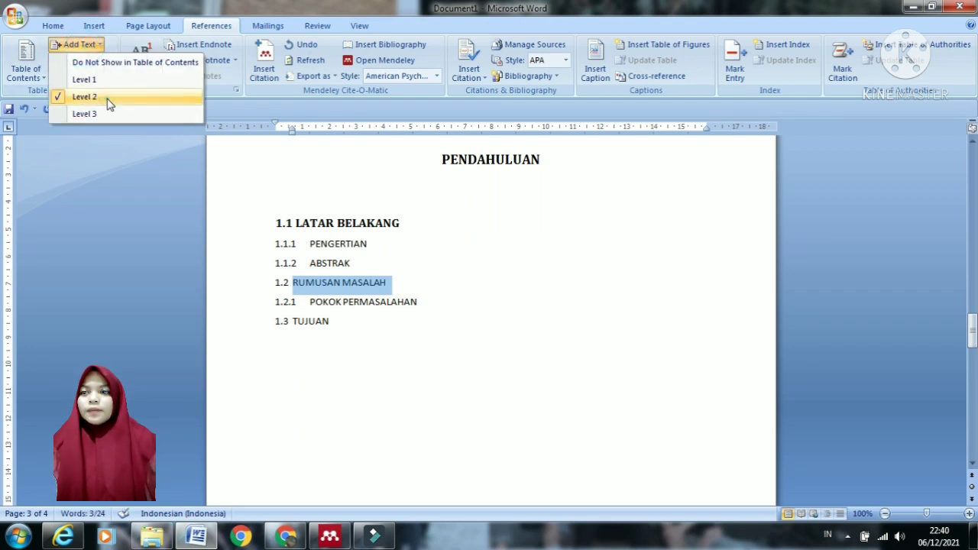
left_click(104, 97)
Step: Assign table of contents Level 3 to the subheading "1.2.1 POKOK PERMASALAHAN"
left_click_drag(273, 307, 447, 321)
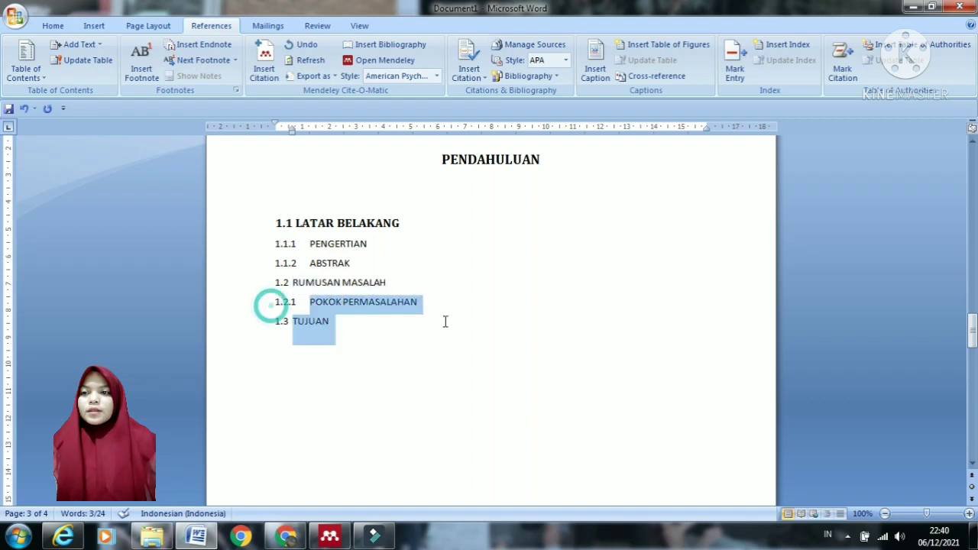
left_click(283, 318)
left_click_drag(273, 304, 426, 311)
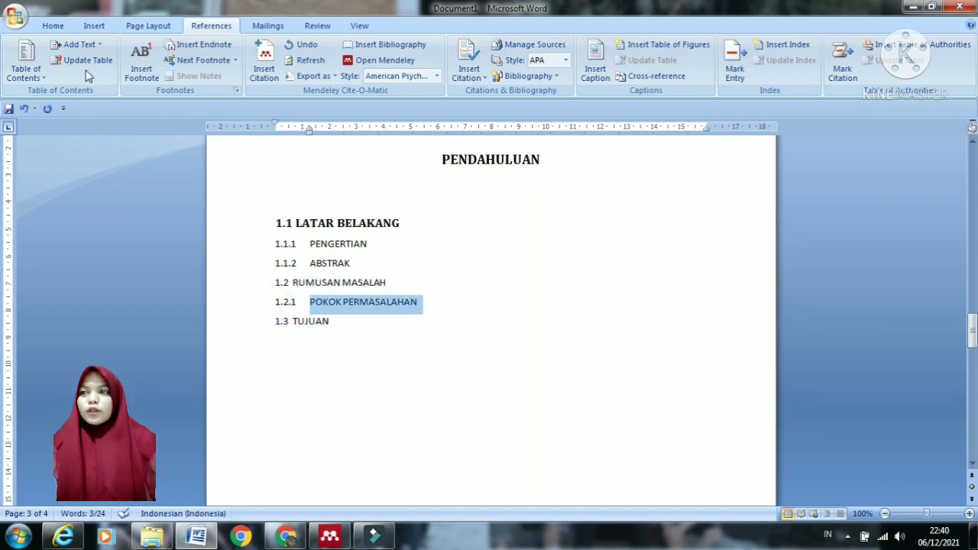
left_click(79, 44)
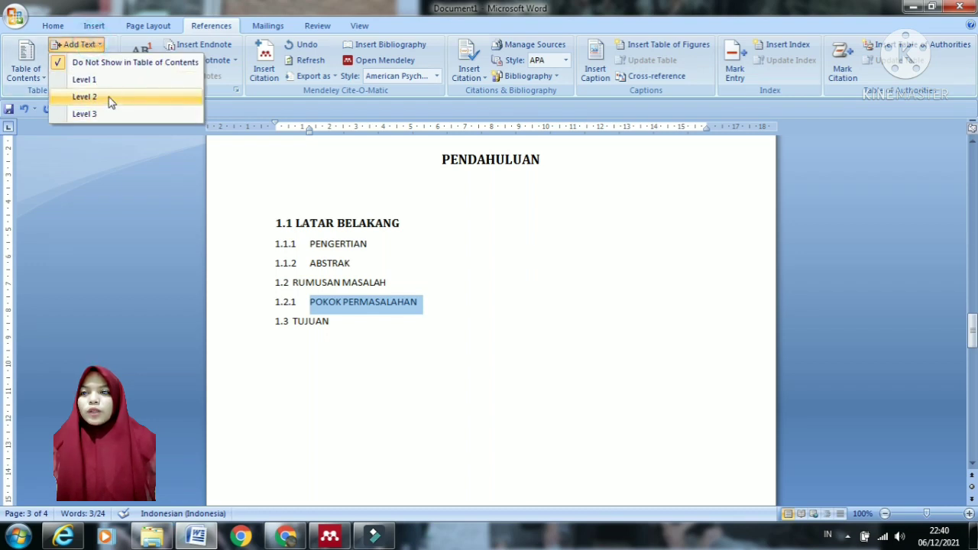
left_click(108, 114)
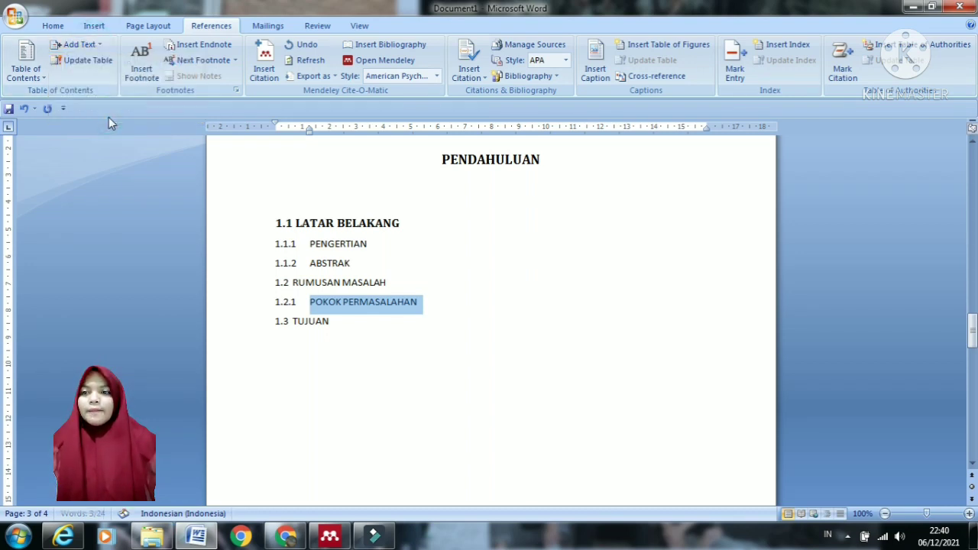
Step: Assign table of contents Level 2 to the subheading "1.3 TUJUAN"
left_click_drag(275, 322, 334, 340)
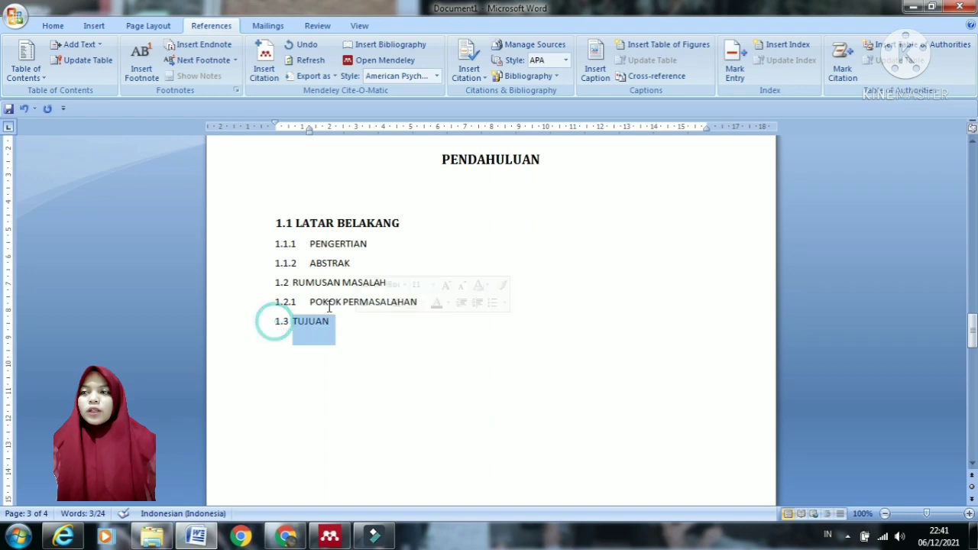
left_click(80, 44)
left_click(107, 98)
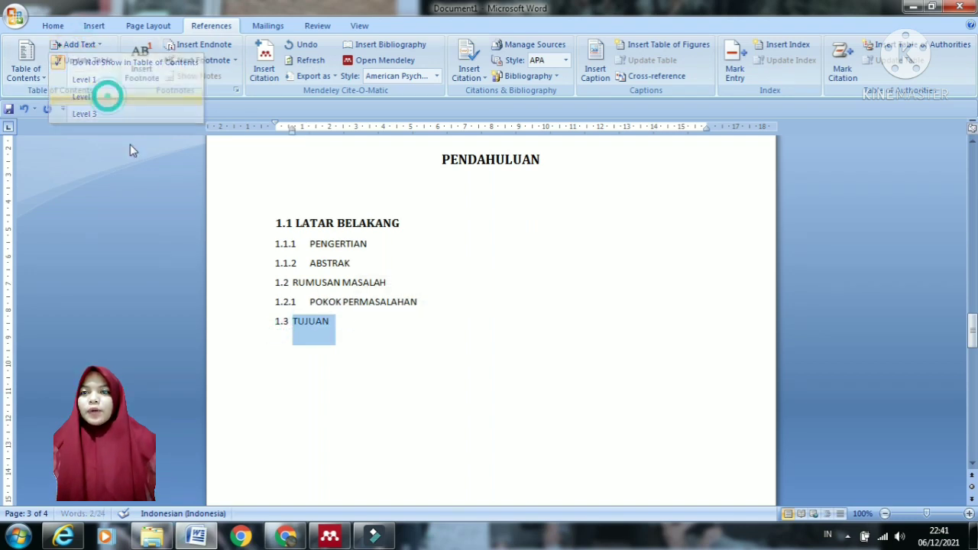
Step: Assign table of contents Level 1 to the "DAFTAR PUSTAKA" heading on the last page
scroll(386, 421, "down", 10)
scroll(389, 425, "down", 4)
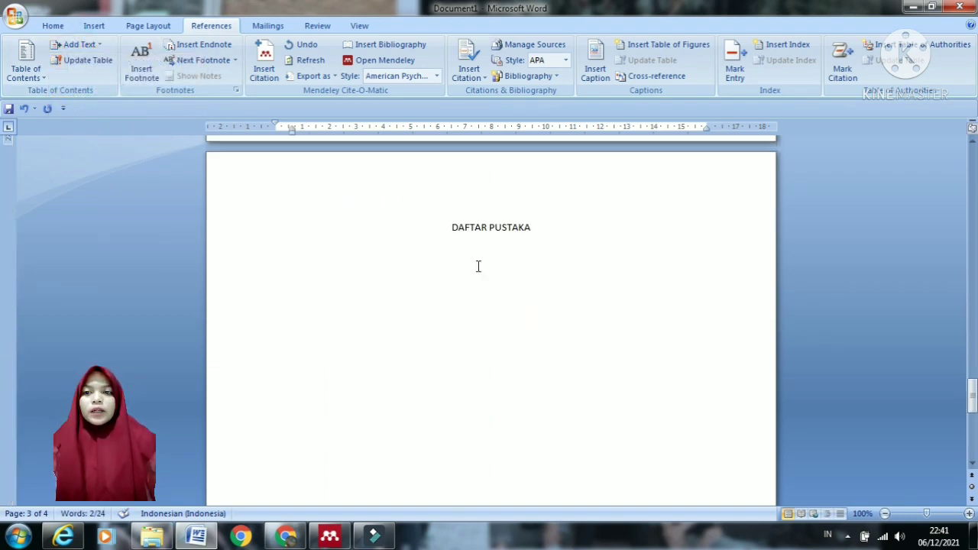
left_click_drag(454, 234, 535, 243)
left_click(80, 44)
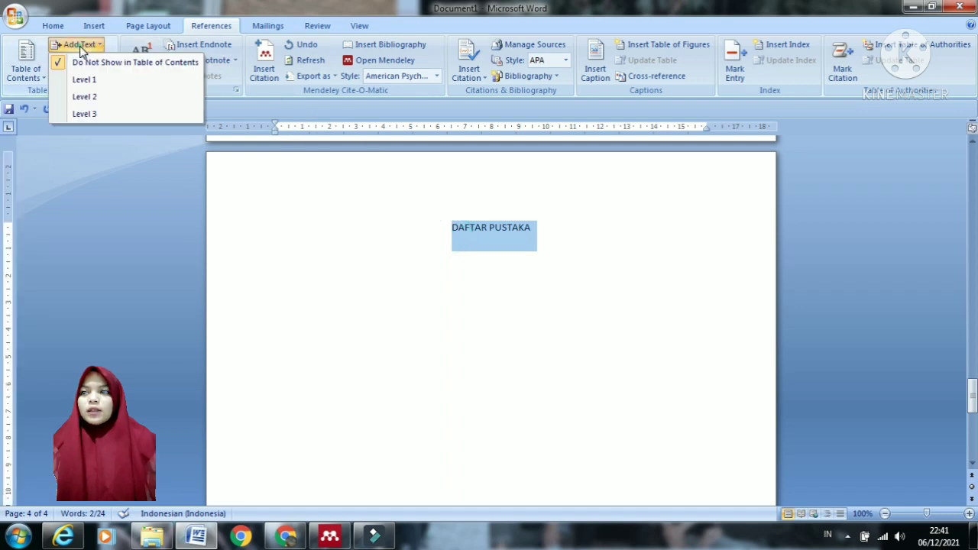
left_click(80, 79)
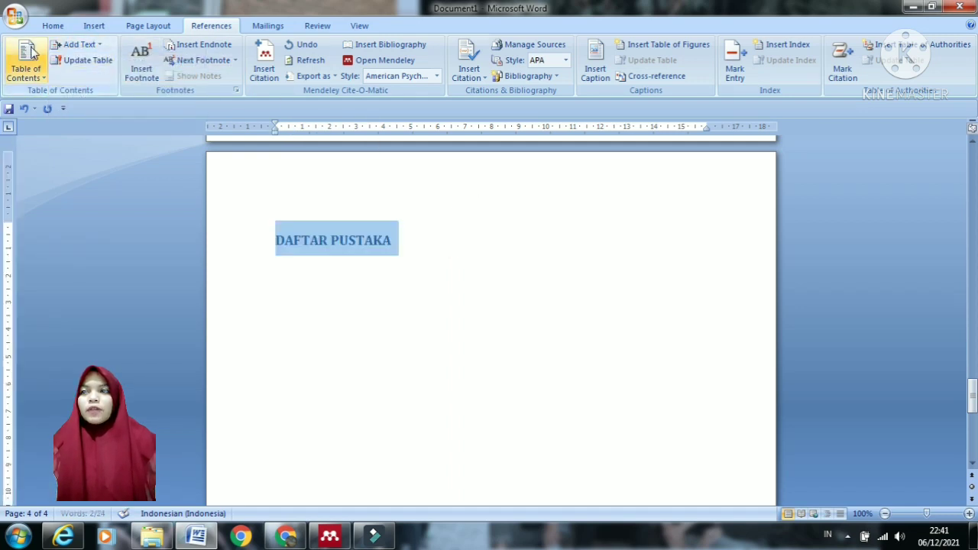
Step: Centre the "DAFTAR PUSTAKA" heading and colour it black
left_click(53, 26)
left_click(330, 70)
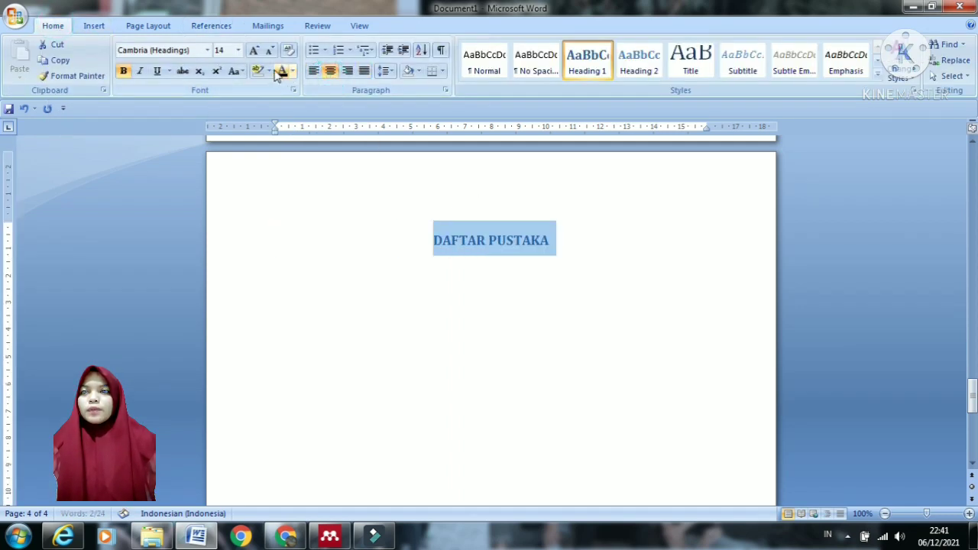
left_click(281, 71)
Step: Add an empty line beneath the "DAFTAR ISI" heading for the contents list
scroll(436, 376, "up", 20)
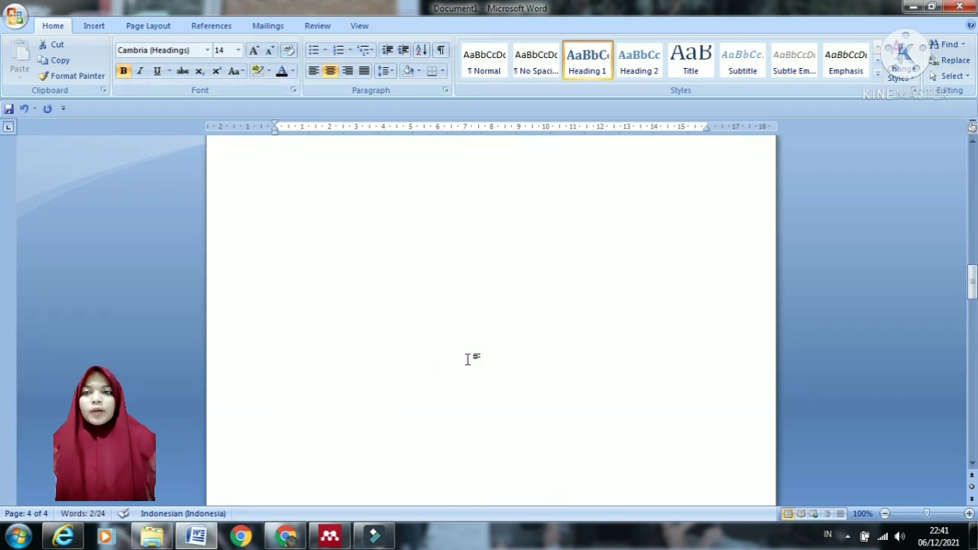
scroll(472, 359, "up", 5)
scroll(471, 363, "down", 5)
scroll(476, 285, "up", 4)
scroll(472, 297, "down", 1)
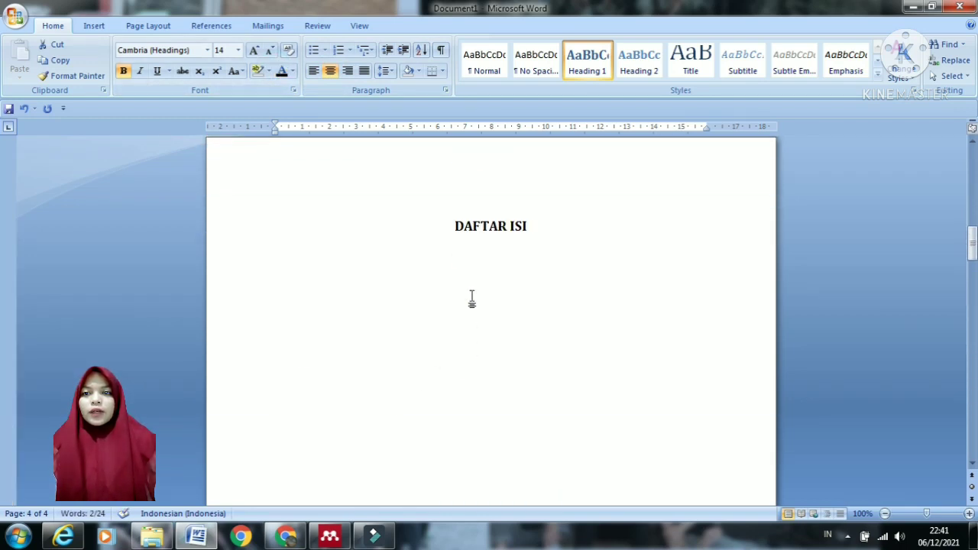
left_click(486, 273)
left_click(534, 227)
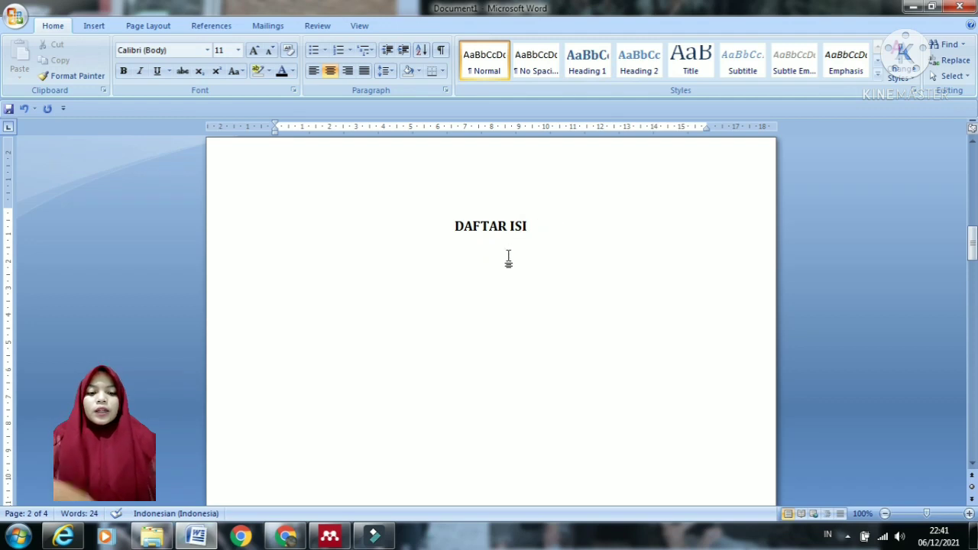
key("Return")
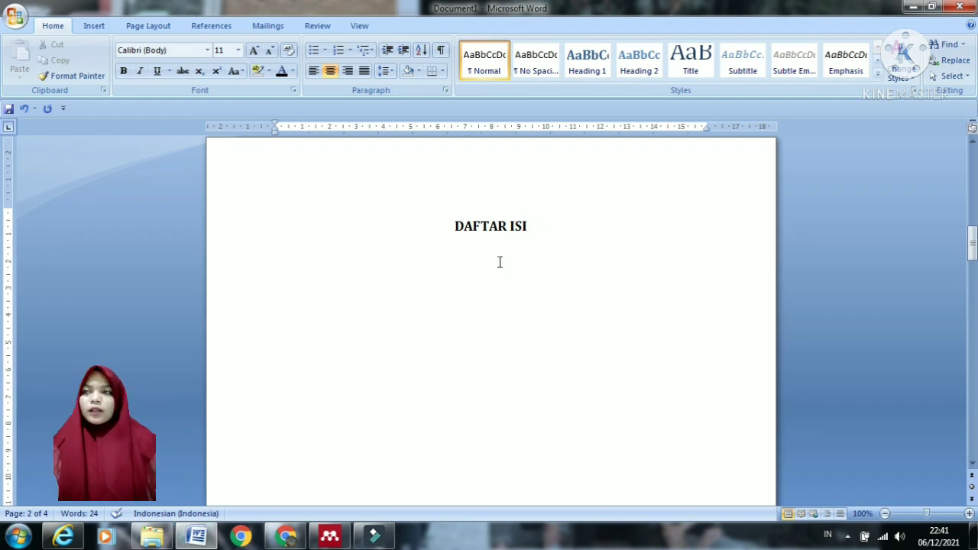
Step: Insert the built-in Automatic Table 1 table of contents beneath the "DAFTAR ISI" heading
left_click(207, 26)
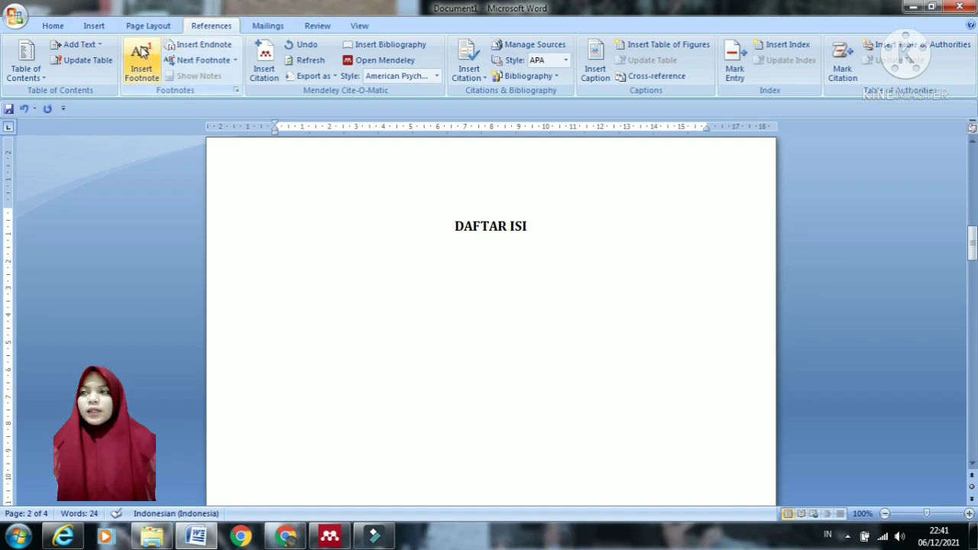
left_click(37, 73)
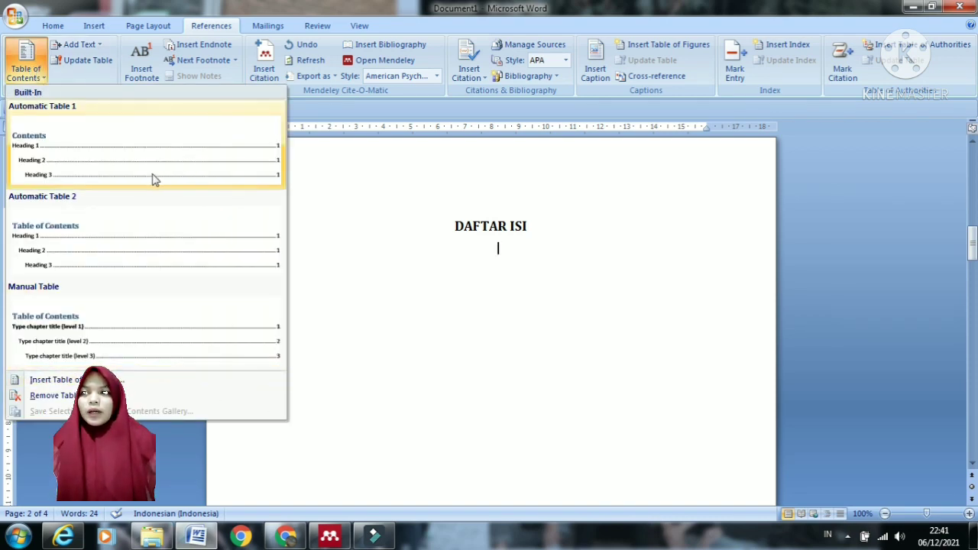
left_click(128, 159)
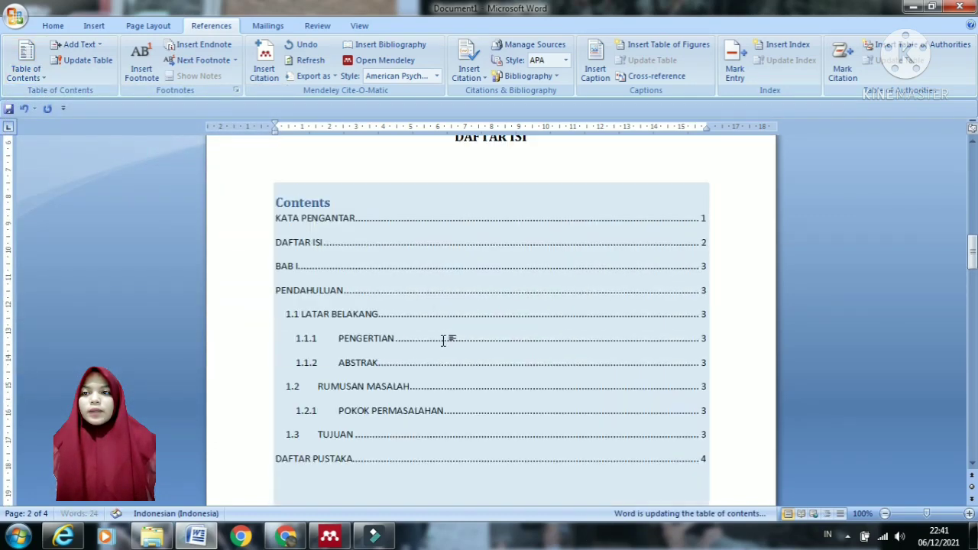
Step: Make all entries of the table of contents bold, from "KATA PENGANTAR" to "DAFTAR PUSTAKA"
scroll(408, 346, "up", 1)
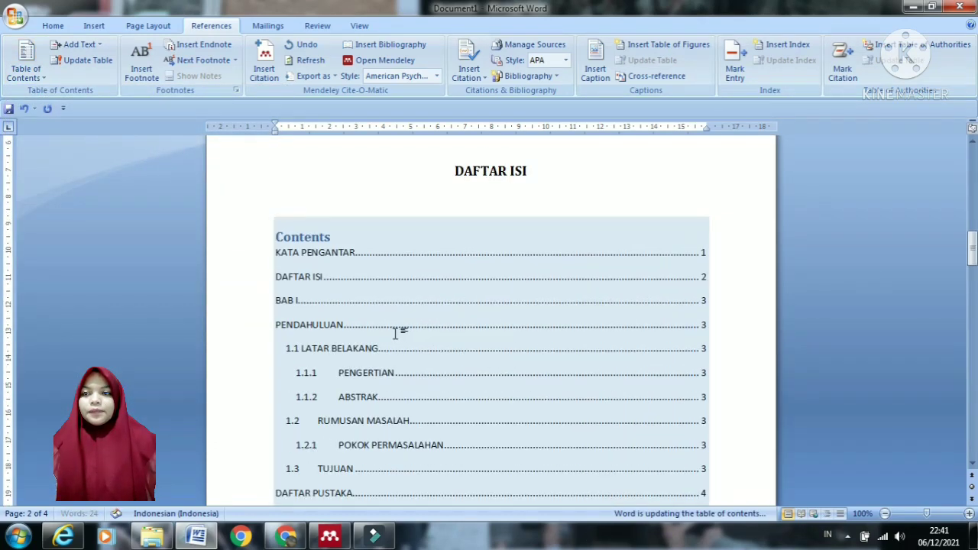
left_click_drag(280, 252, 493, 467)
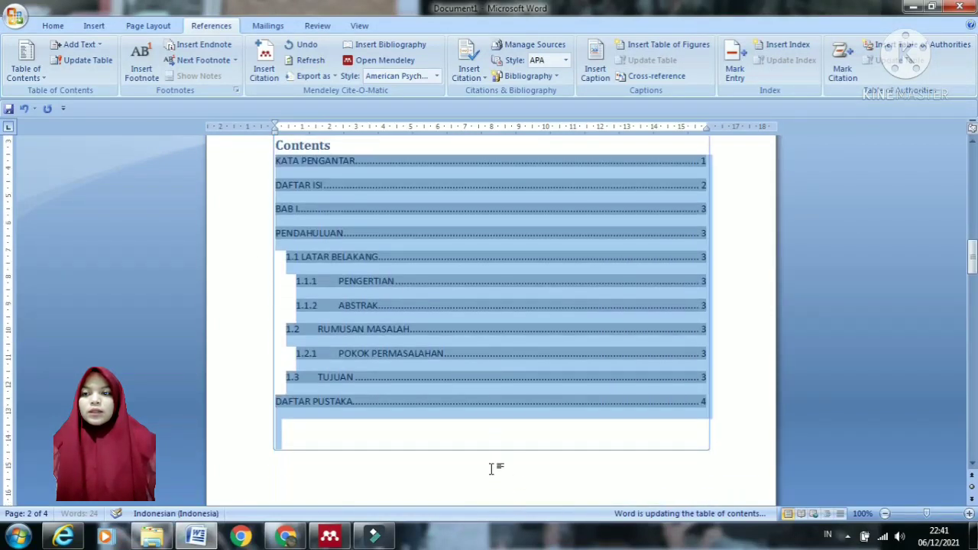
left_click(51, 26)
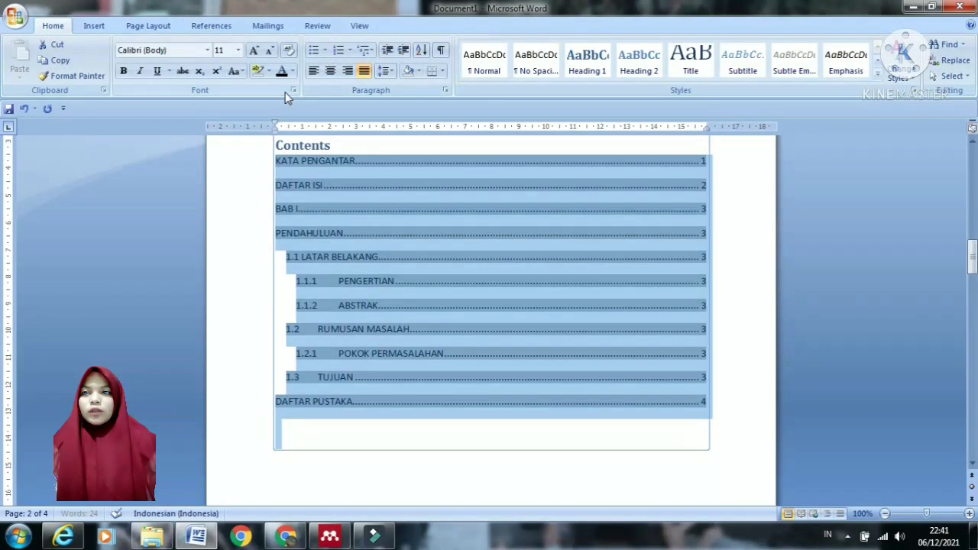
left_click(126, 75)
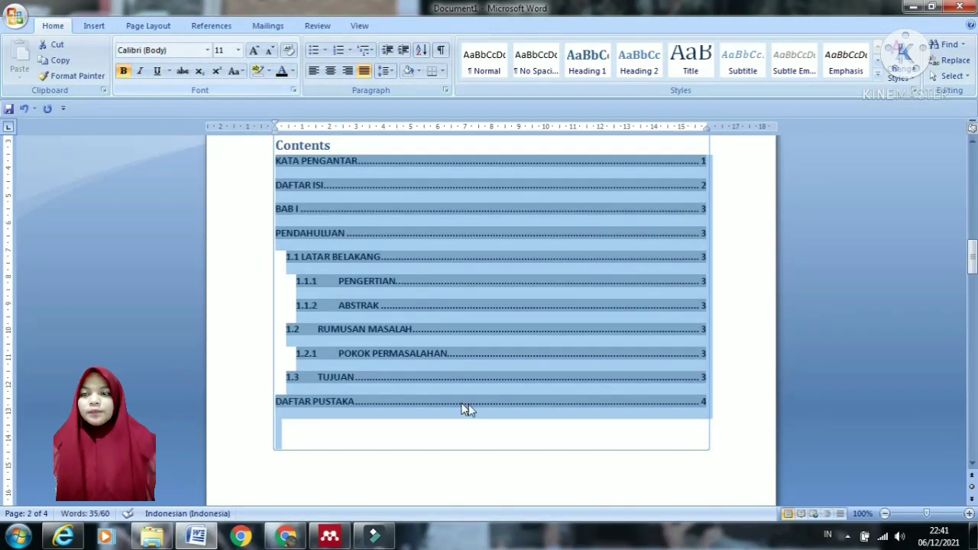
left_click(421, 424)
Step: Delete the "Contents" title above the table of contents entries
scroll(416, 419, "up", 3)
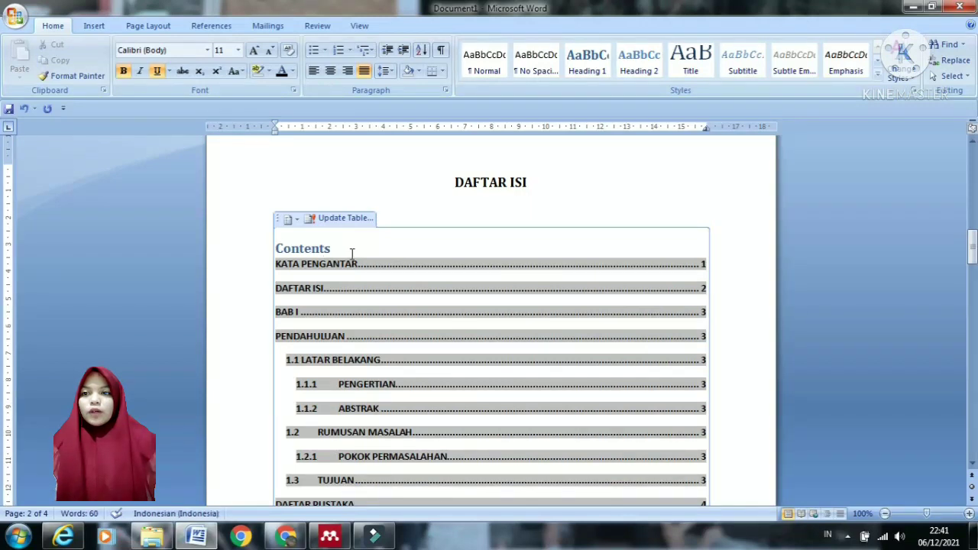
left_click(351, 253)
key("BackSpace")
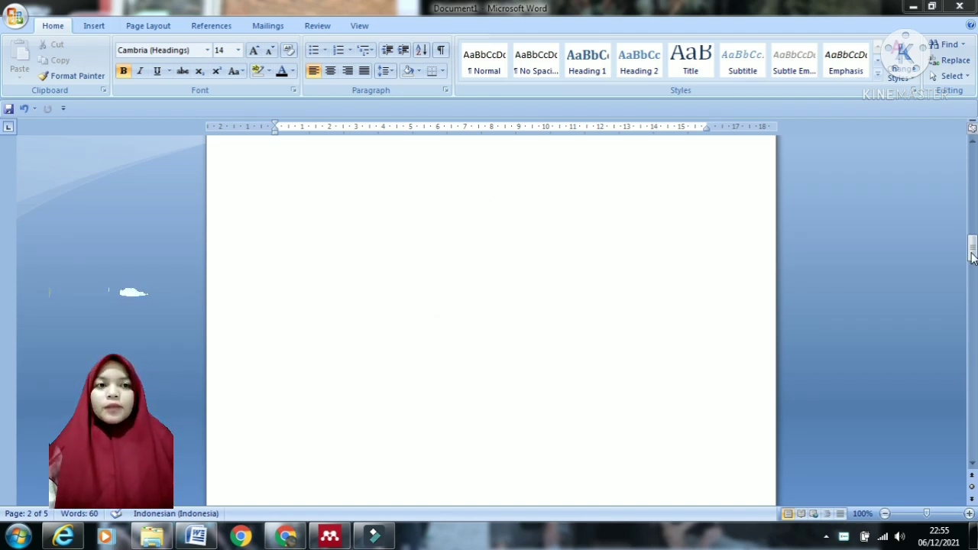
Step: Open the header of the "KATA PENGANTAR" page for editing, with the document displayed at 40% zoom
left_click_drag(971, 258, 974, 160)
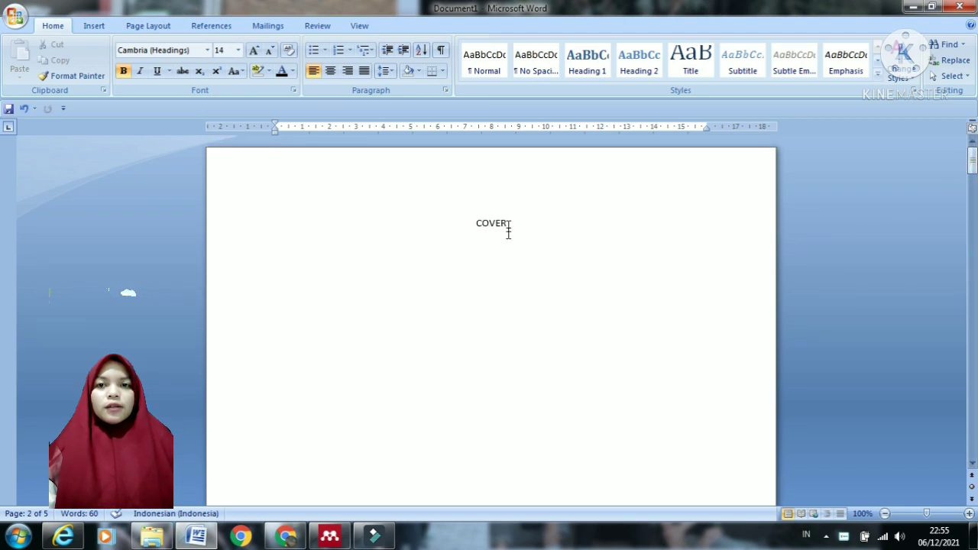
left_click(885, 514)
left_click(884, 515)
left_click(884, 514)
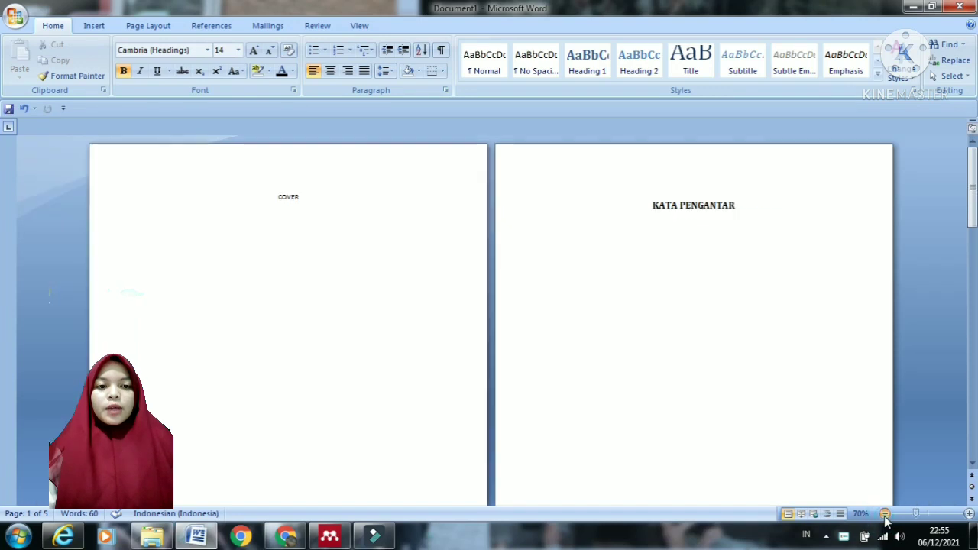
left_click(885, 514)
left_click(885, 514)
left_click(885, 514)
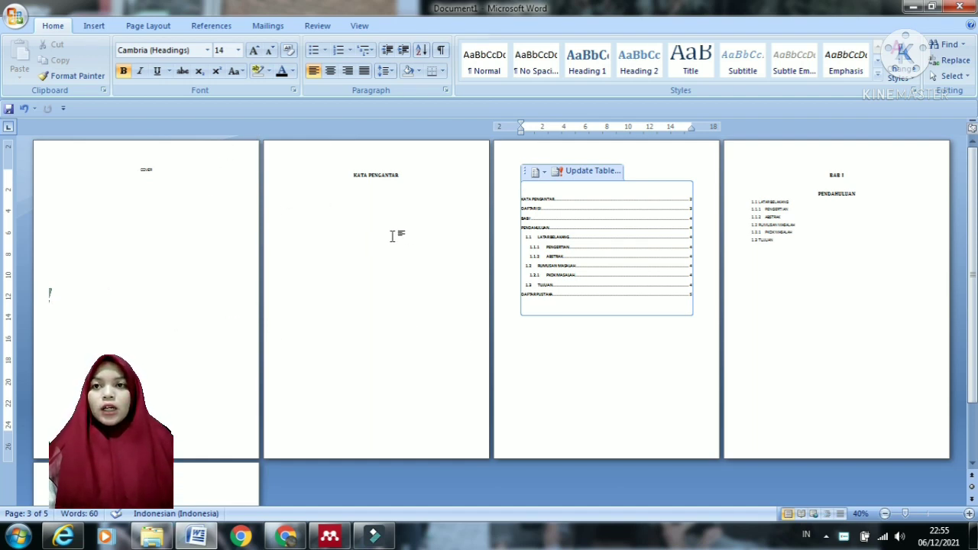
left_click(338, 176)
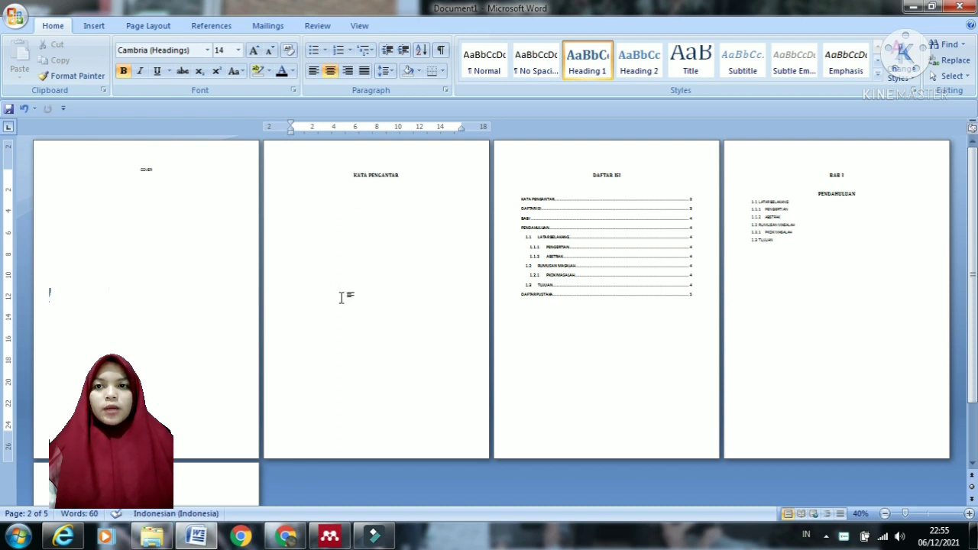
double_click(339, 164)
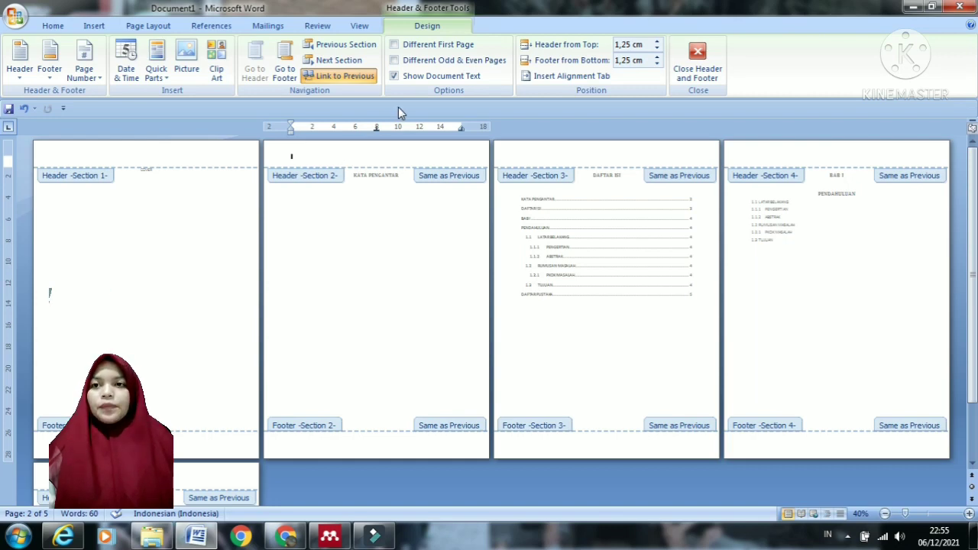
Step: Insert right-aligned page numbers at the bottom of the pages using the Plain Number 3 style
left_click(78, 72)
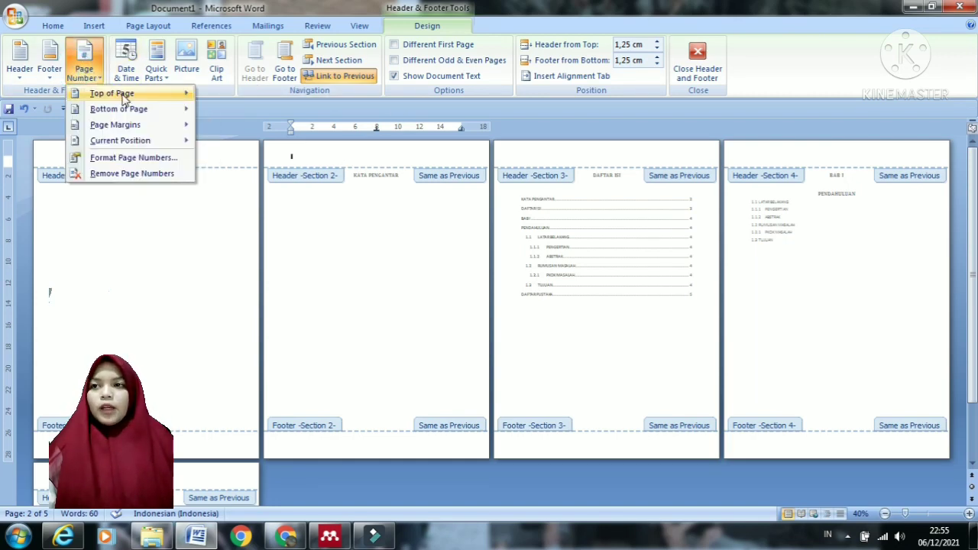
mouse_move(135, 113)
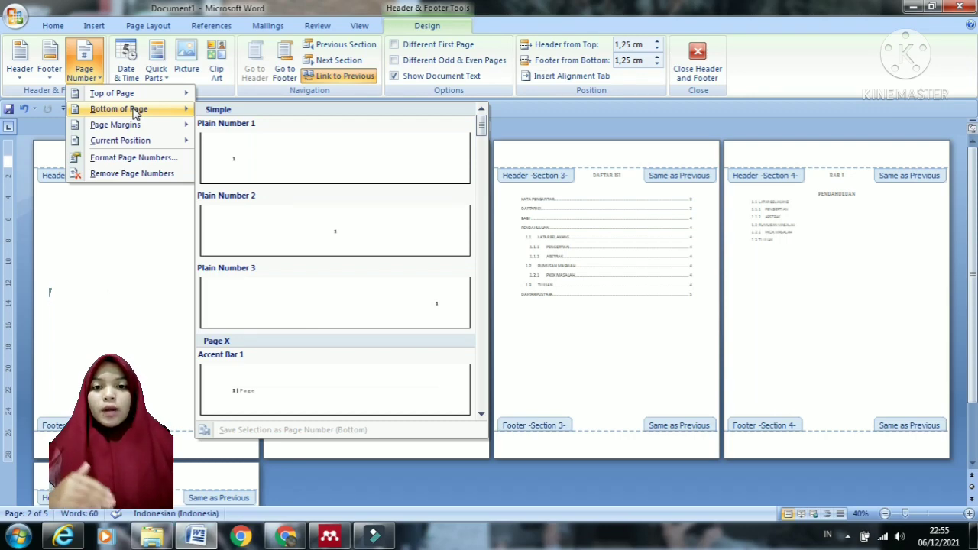
mouse_move(145, 95)
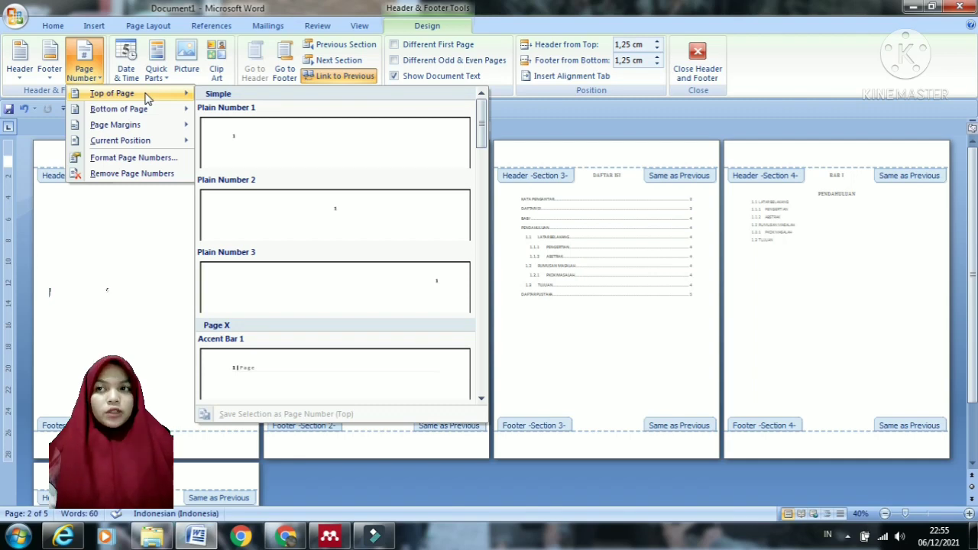
mouse_move(165, 113)
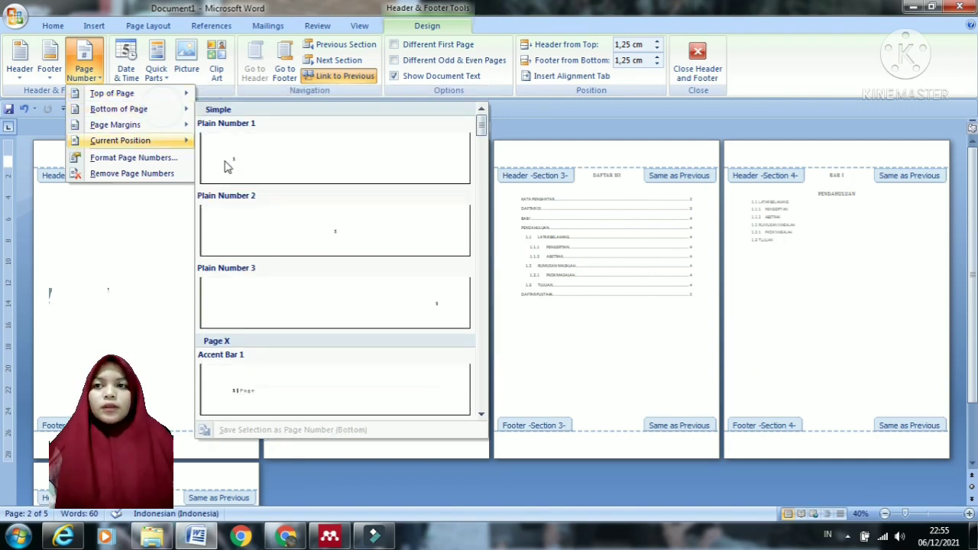
left_click(321, 307)
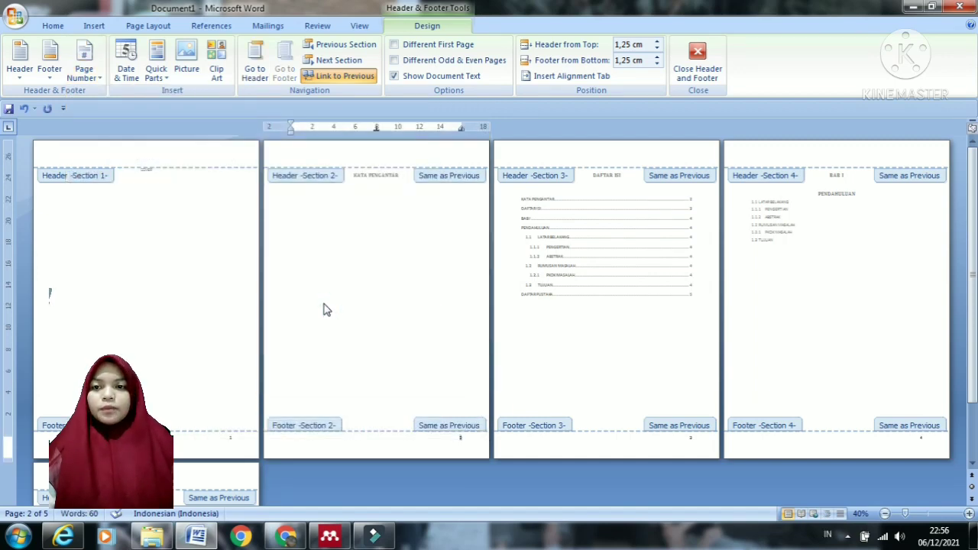
Step: Set the font size of the footer page numbers to 28 and close footer editing
left_click(226, 441)
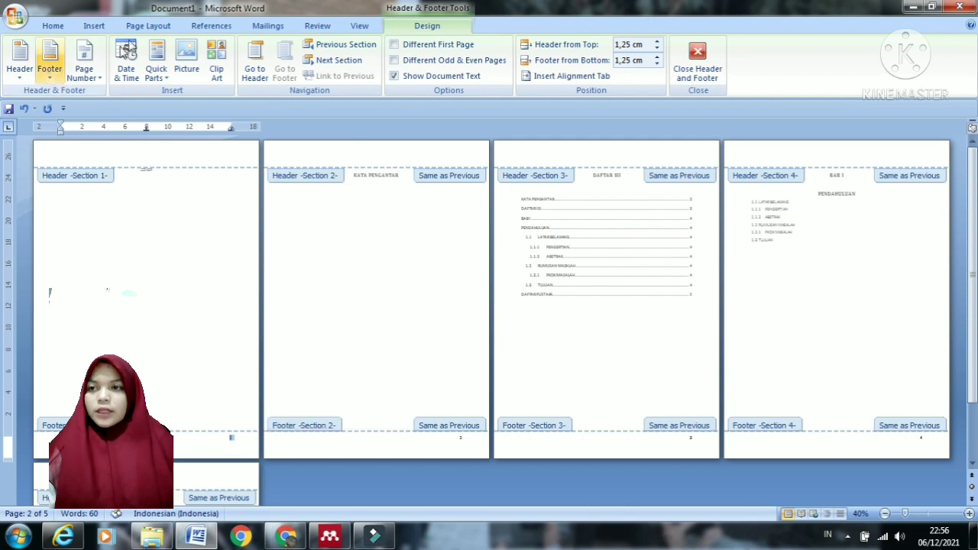
left_click(53, 26)
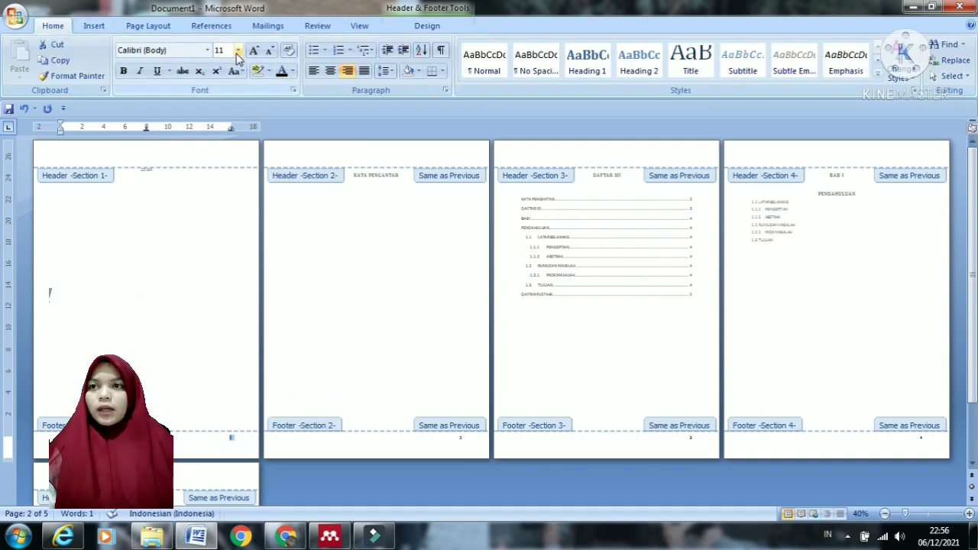
left_click(238, 50)
left_click(220, 211)
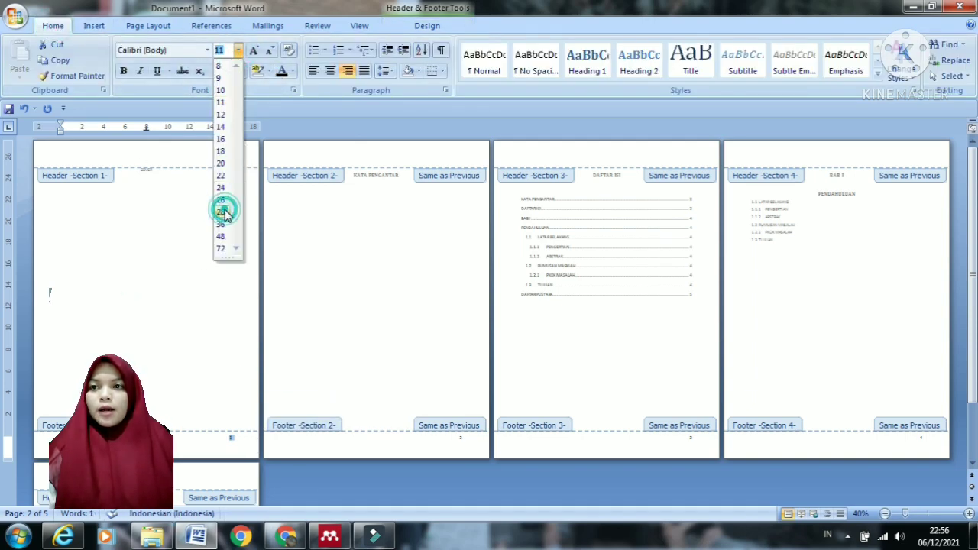
left_click(292, 437)
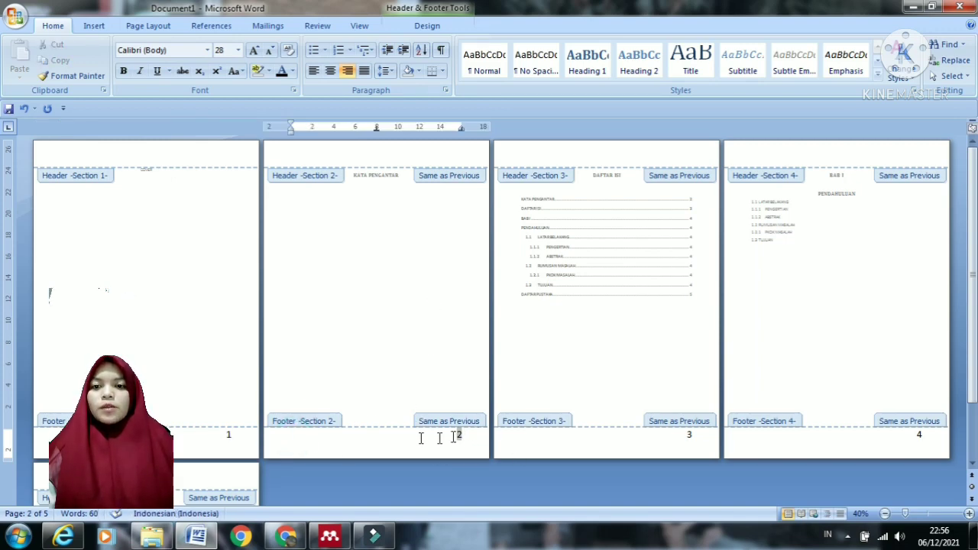
double_click(457, 435)
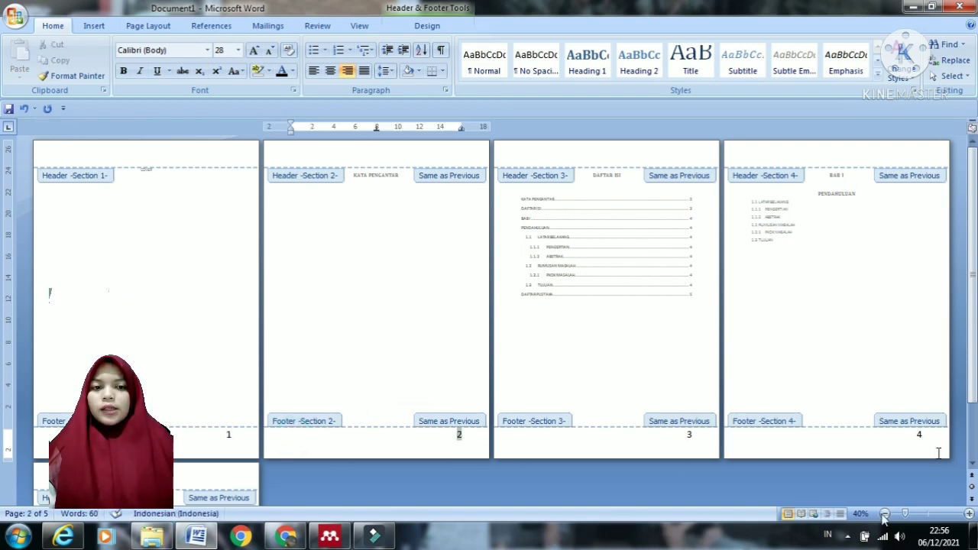
scroll(216, 475, "down", 5)
scroll(220, 474, "up", 5)
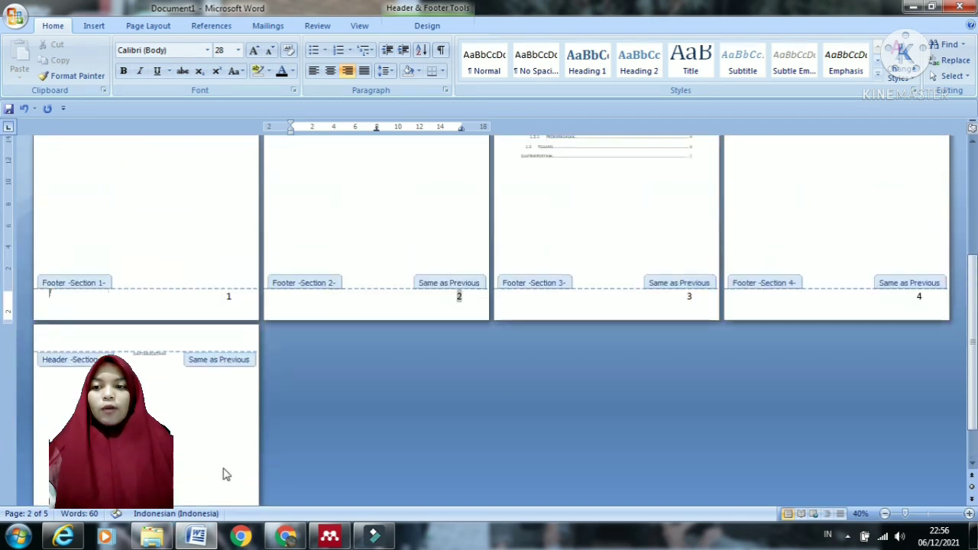
left_click(292, 306)
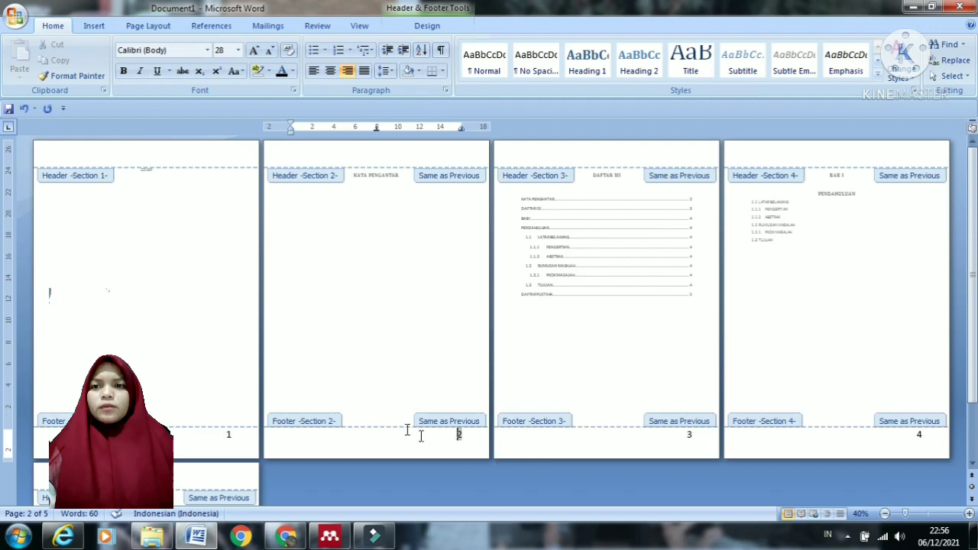
left_click(426, 28)
left_click(697, 61)
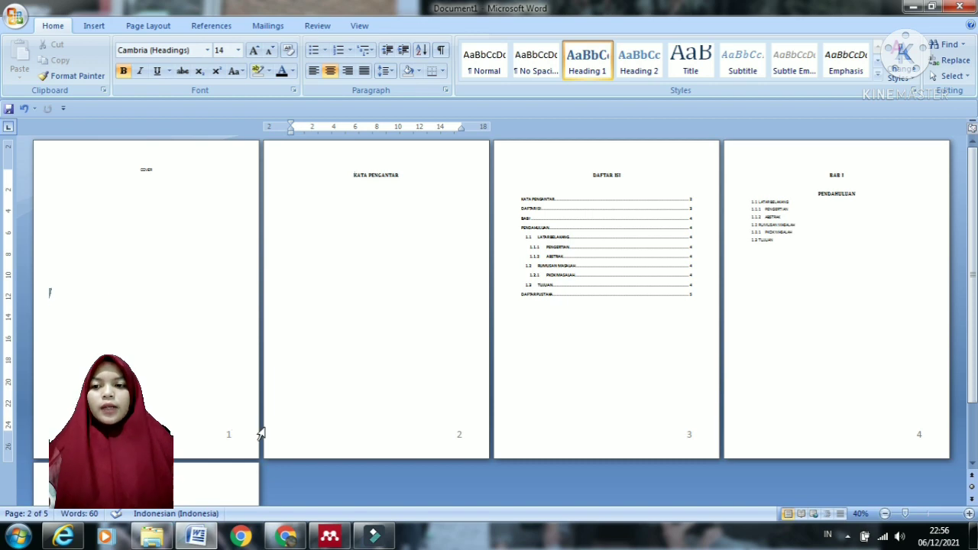
Step: Remove the page number from the cover page by enabling Different First Page for section 1, and close footer editing
double_click(228, 434)
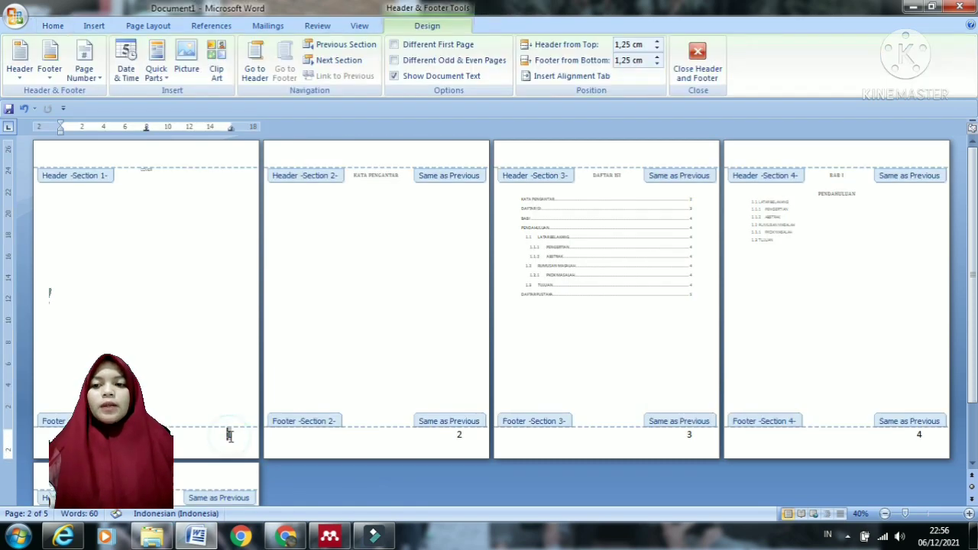
double_click(228, 434)
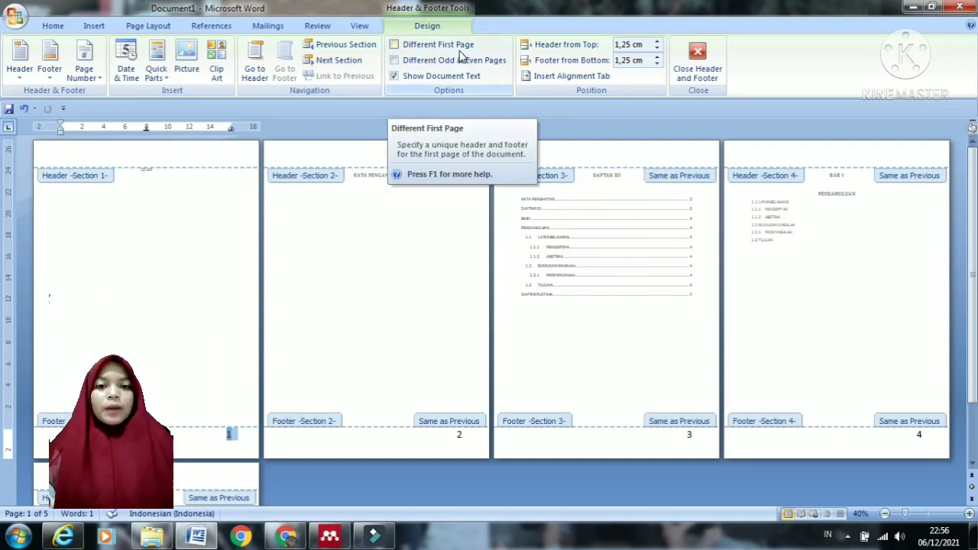
left_click(394, 45)
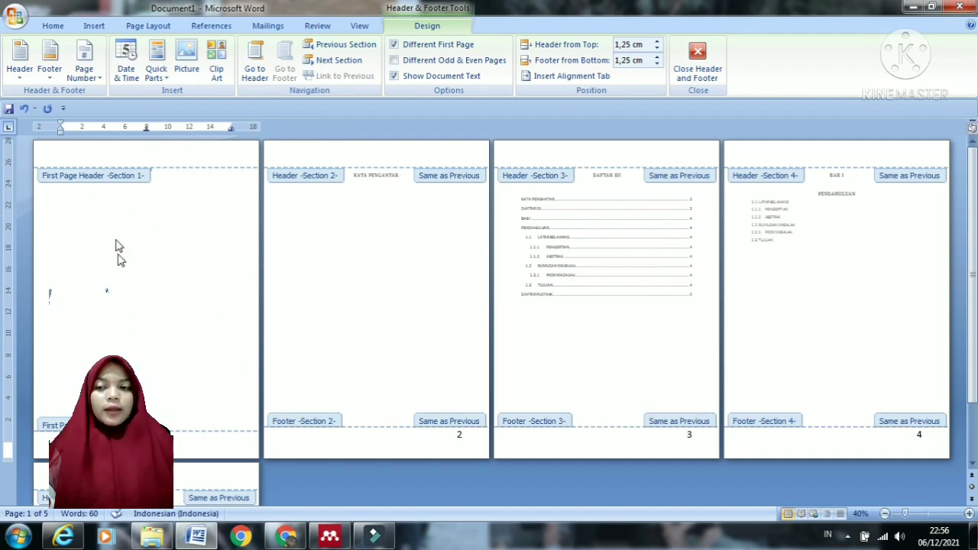
left_click(697, 72)
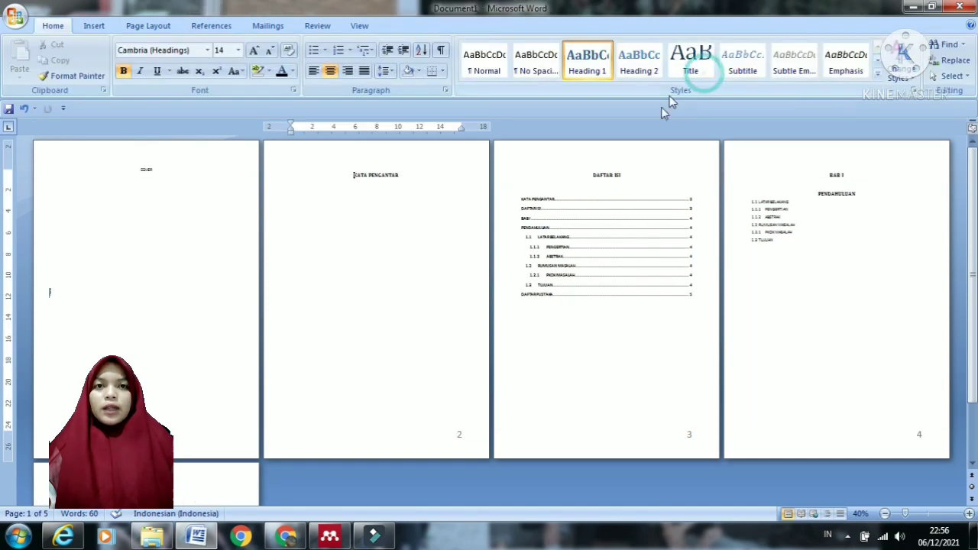
Step: Format the "KATA PENGANTAR" page number in the footer as i, ii, iii, … and start its numbering at i
left_click(326, 169)
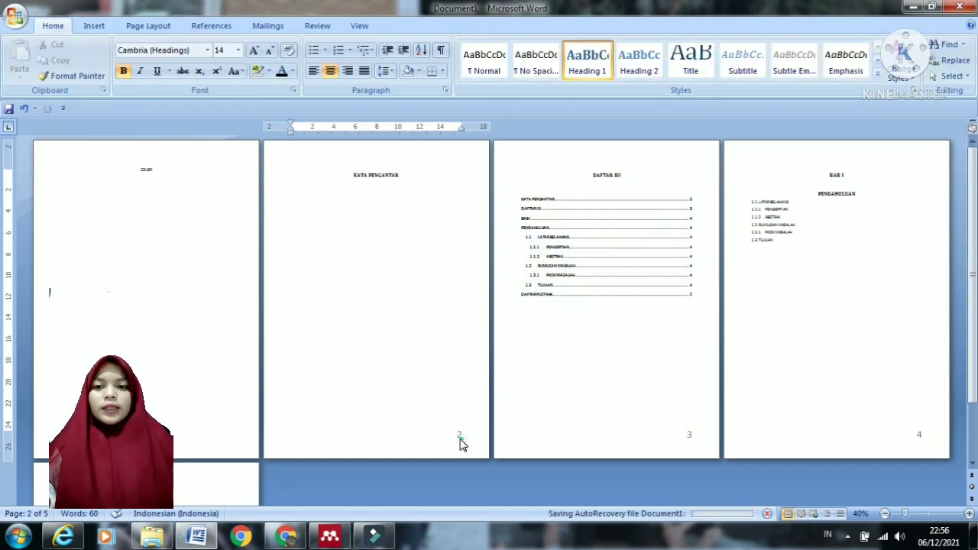
left_click(459, 438)
double_click(459, 439)
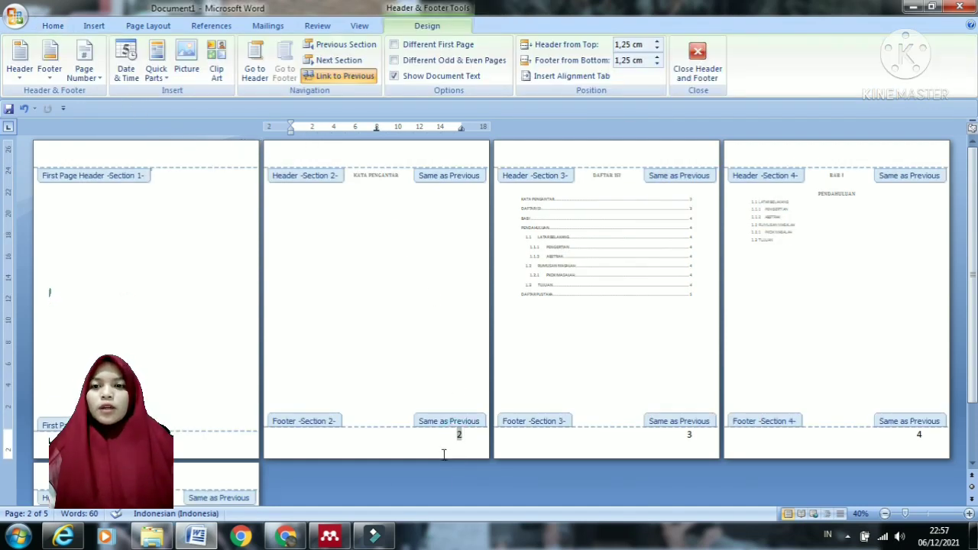
double_click(457, 435)
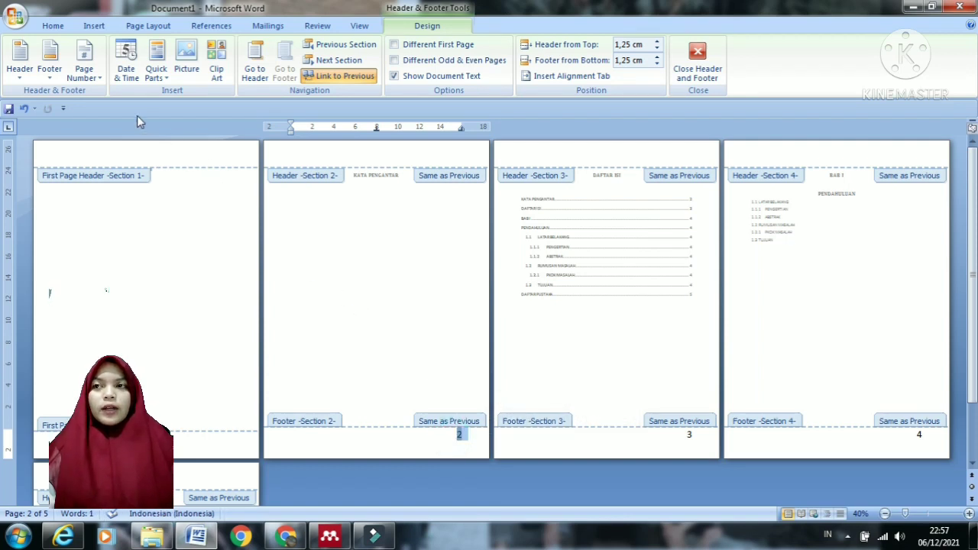
left_click(85, 70)
mouse_move(131, 109)
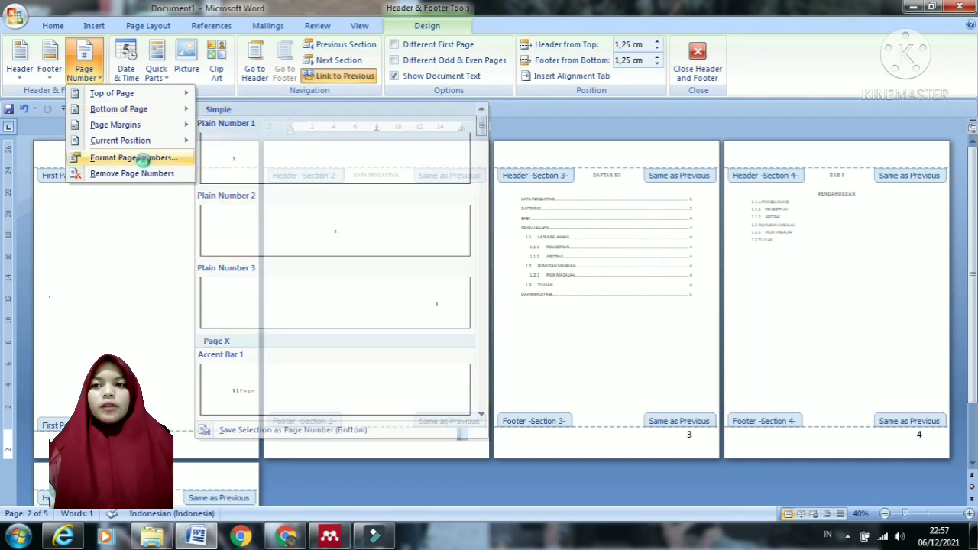
left_click(131, 157)
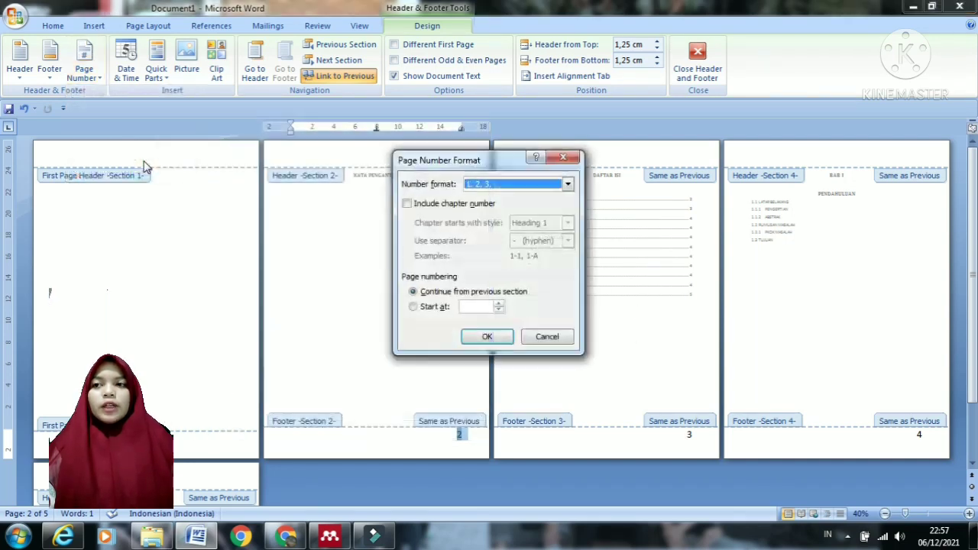
left_click(489, 186)
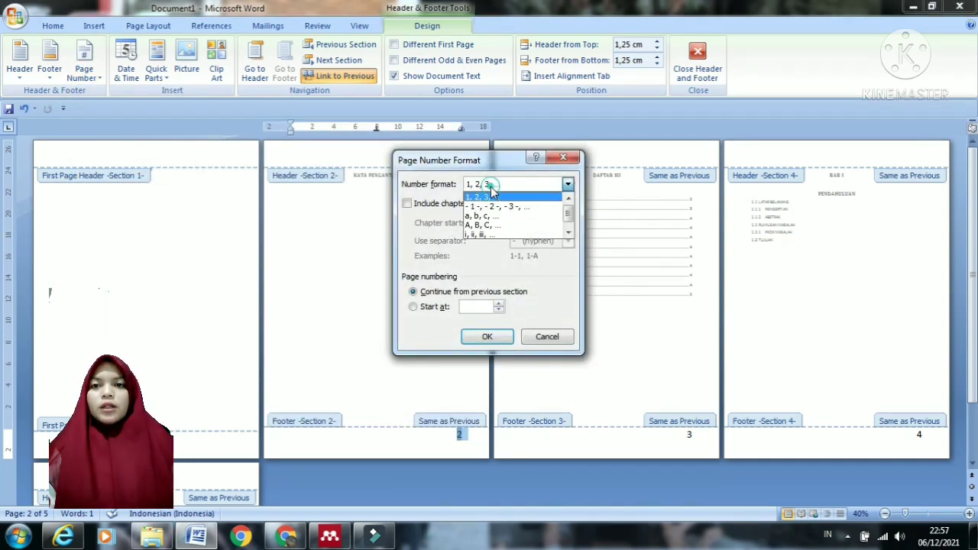
left_click(495, 235)
left_click(414, 306)
key("Return")
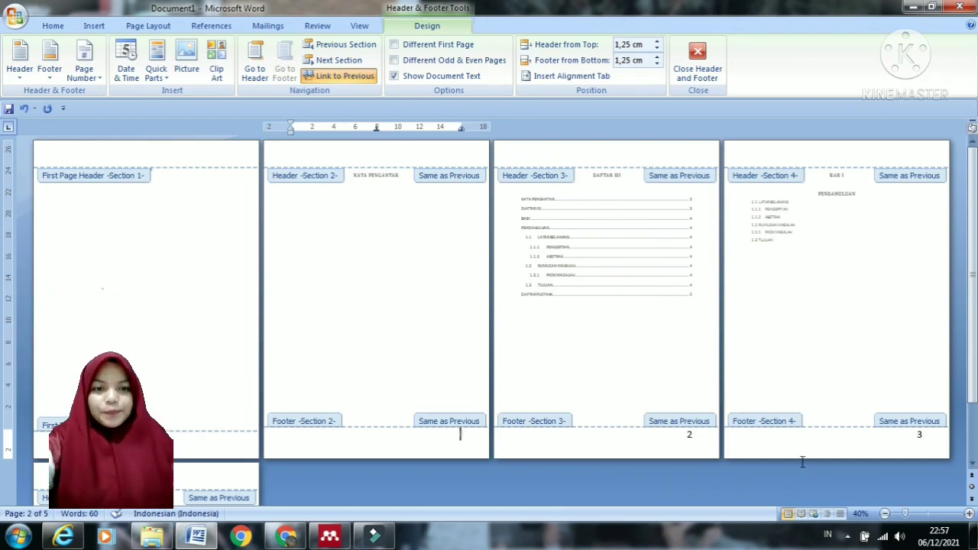
Step: Format the "DAFTAR ISI" page number in the footer as i, ii, iii, … and set it to ii
double_click(688, 434)
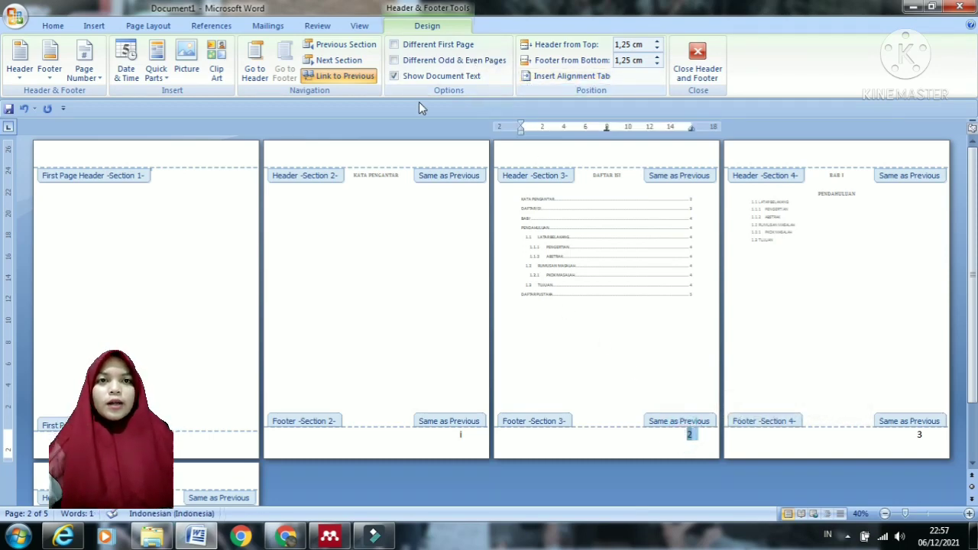
left_click(96, 80)
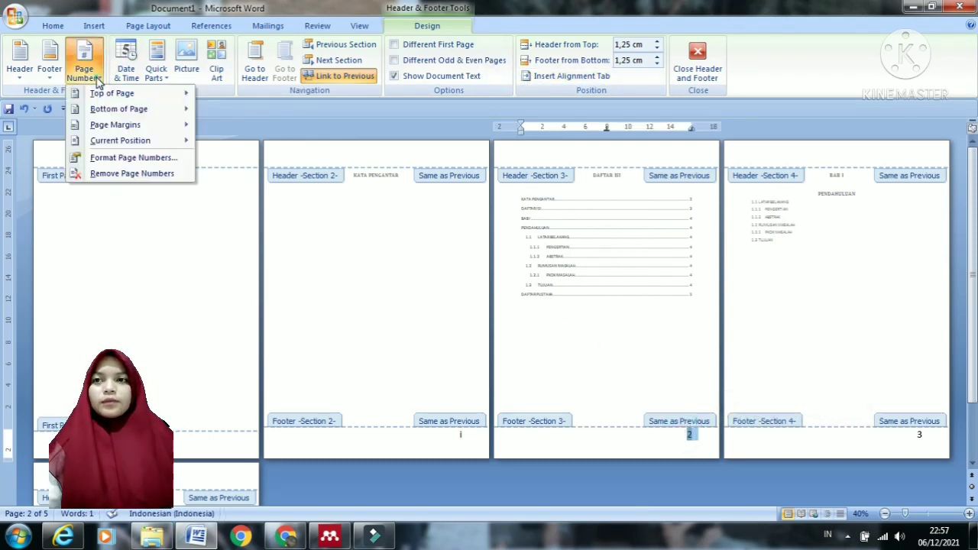
left_click(130, 157)
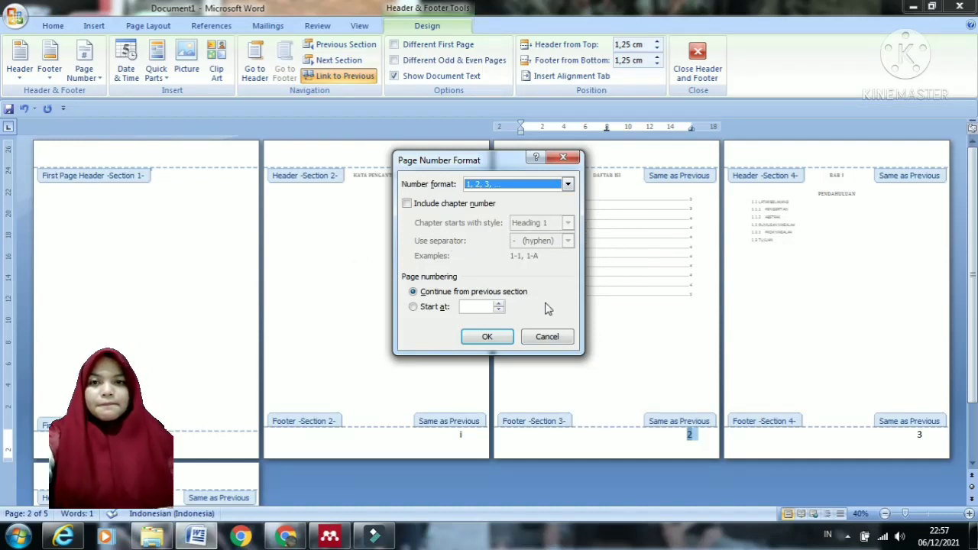
left_click(473, 184)
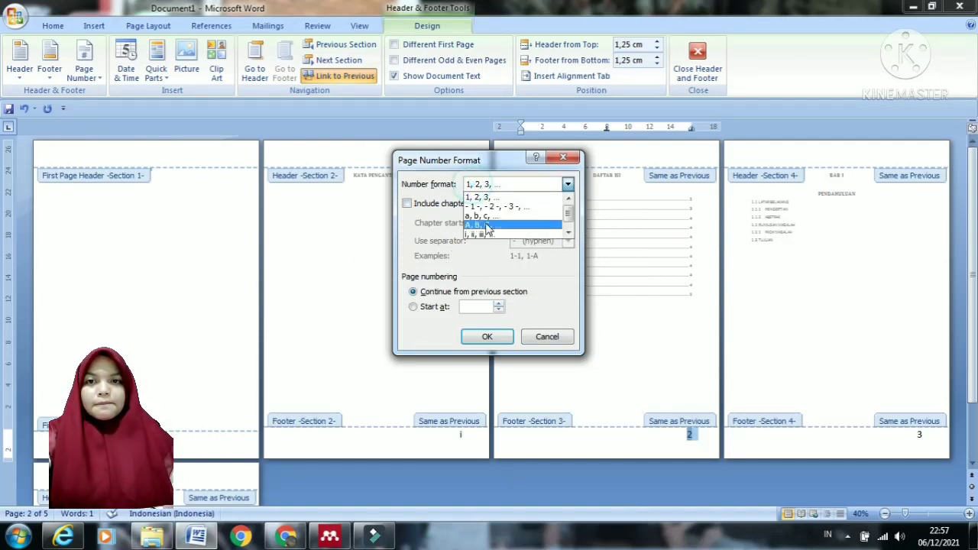
left_click(483, 236)
left_click(412, 306)
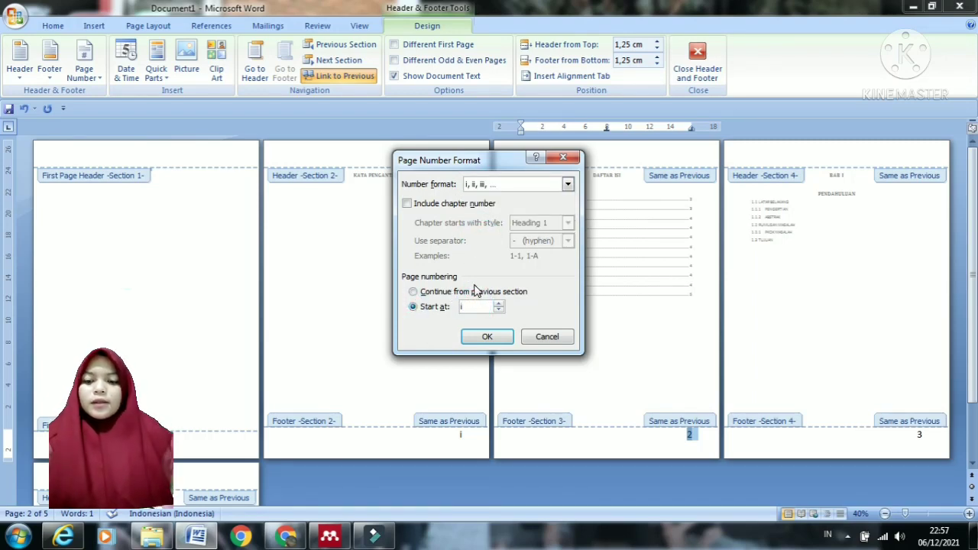
key("Return")
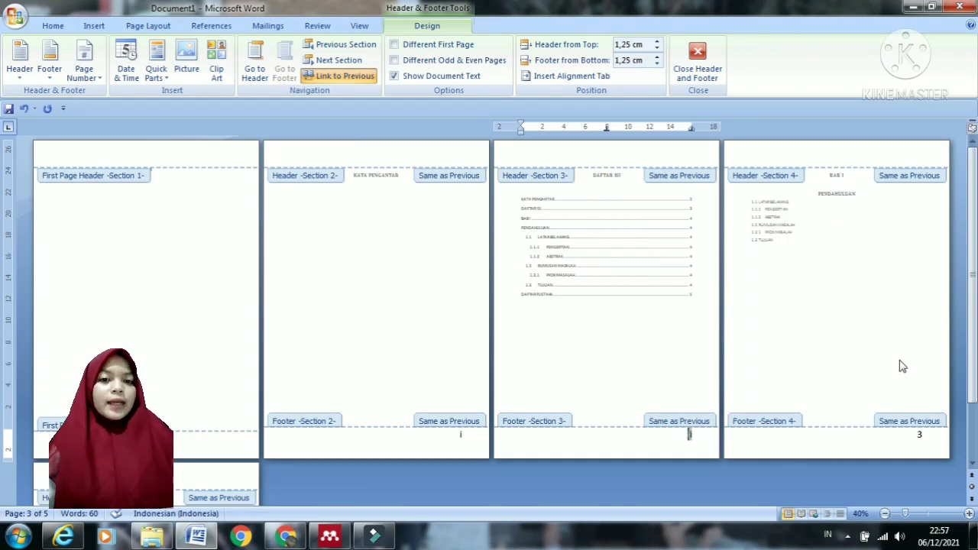
Step: Restart the page numbering of the "BAB I" section at 1 in the 1, 2, 3, … format
double_click(920, 436)
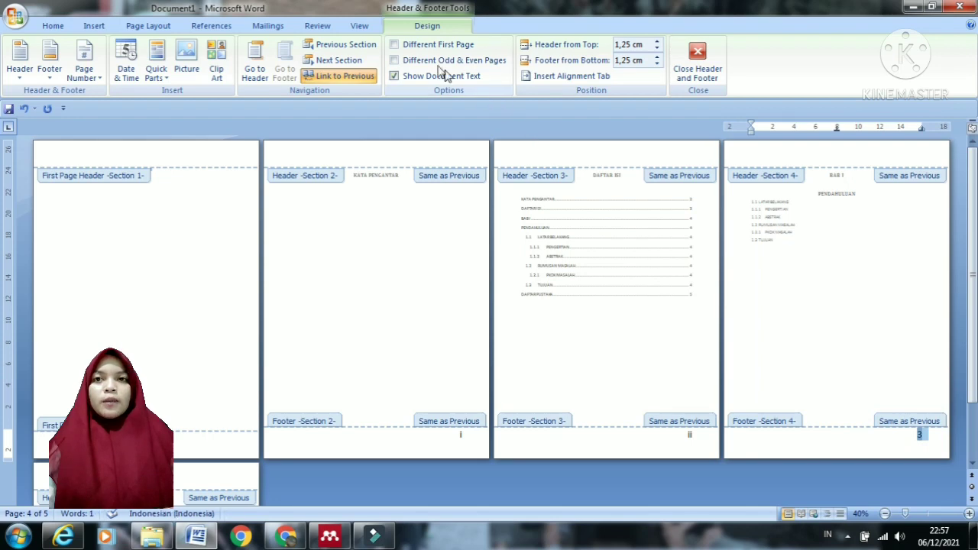
left_click(86, 71)
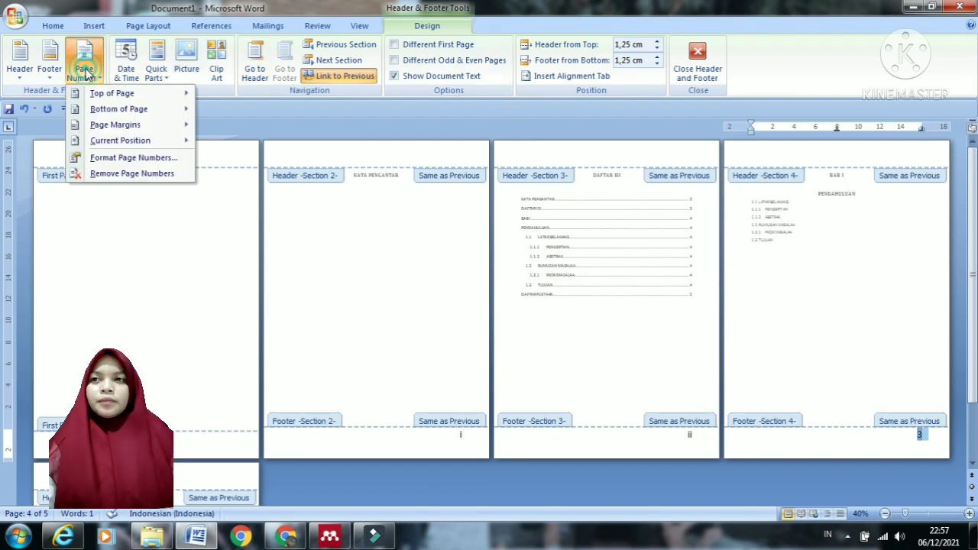
left_click(101, 157)
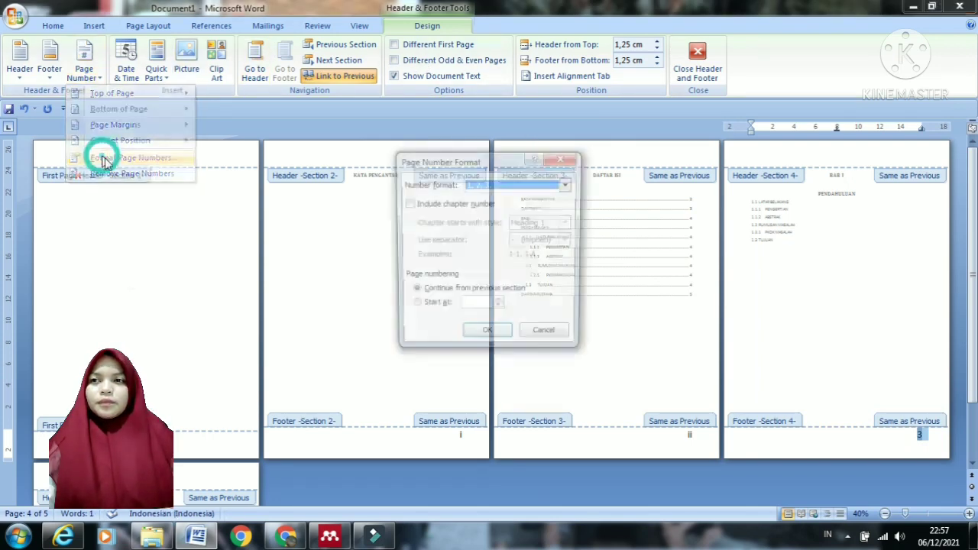
left_click(419, 306)
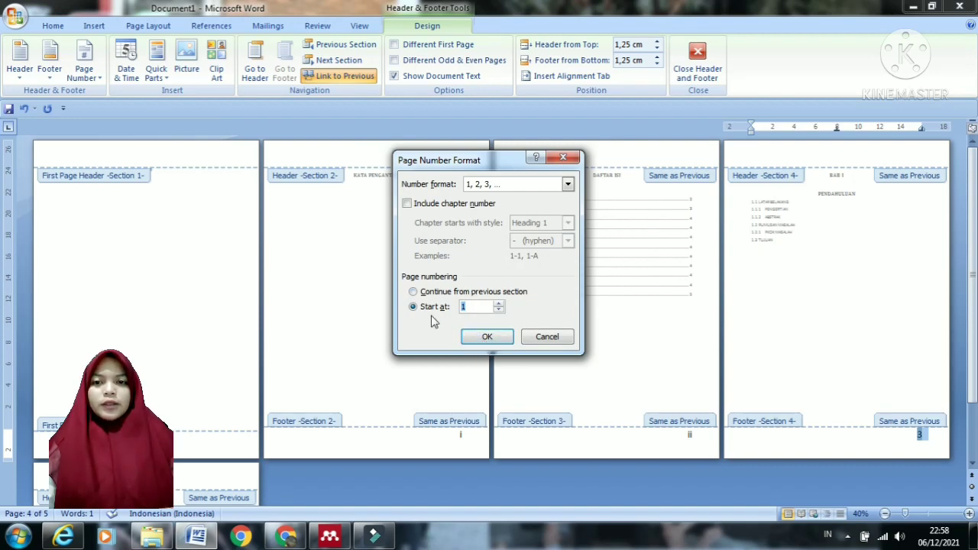
left_click(483, 339)
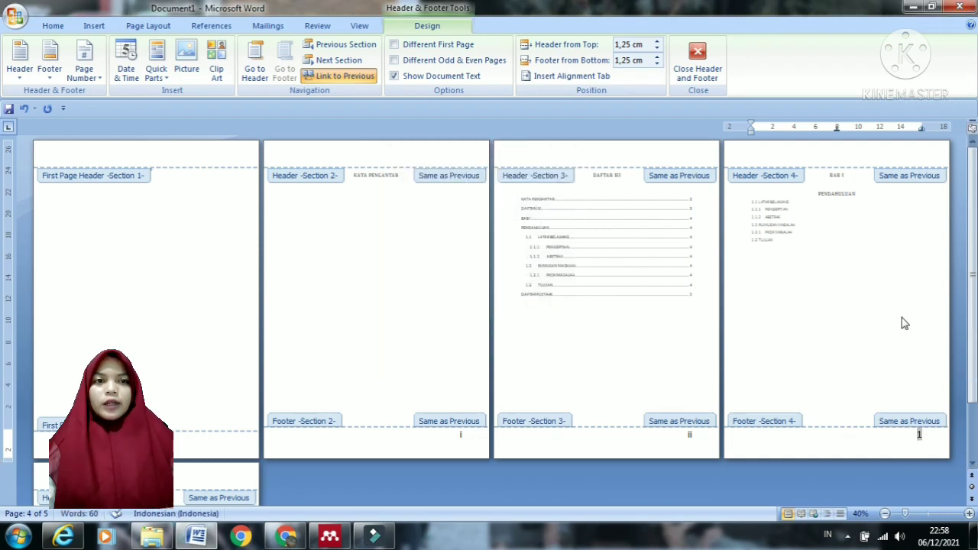
Step: Check the page number in the "DAFTAR PUSTAKA" section and close header and footer editing
scroll(896, 453, "down", 5)
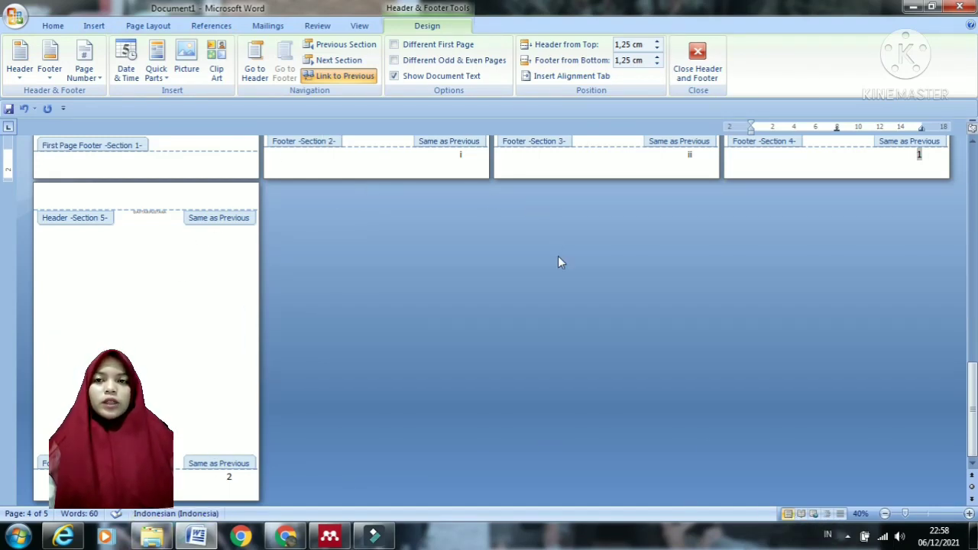
left_click(969, 514)
left_click(969, 514)
left_click(968, 514)
left_click(969, 514)
left_click(969, 513)
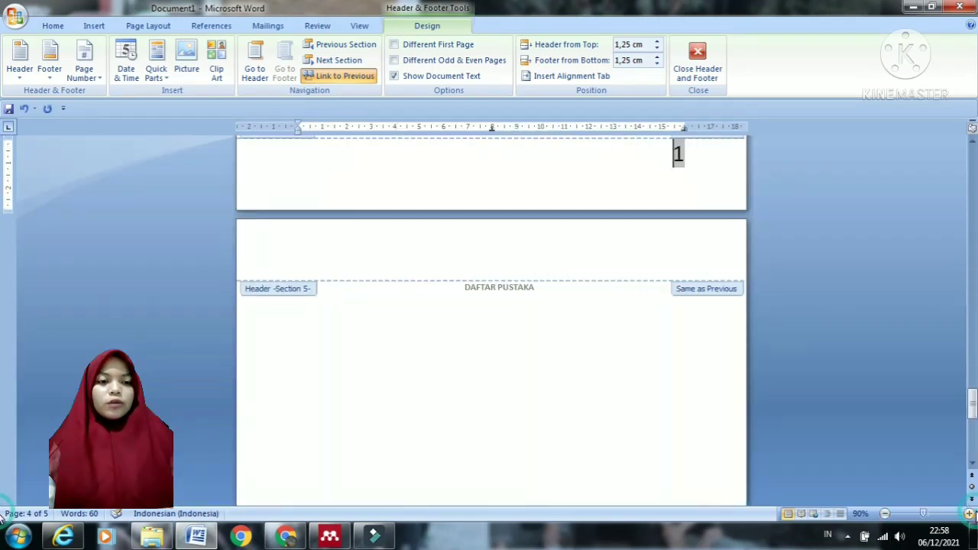
left_click(969, 514)
scroll(459, 375, "up", 1)
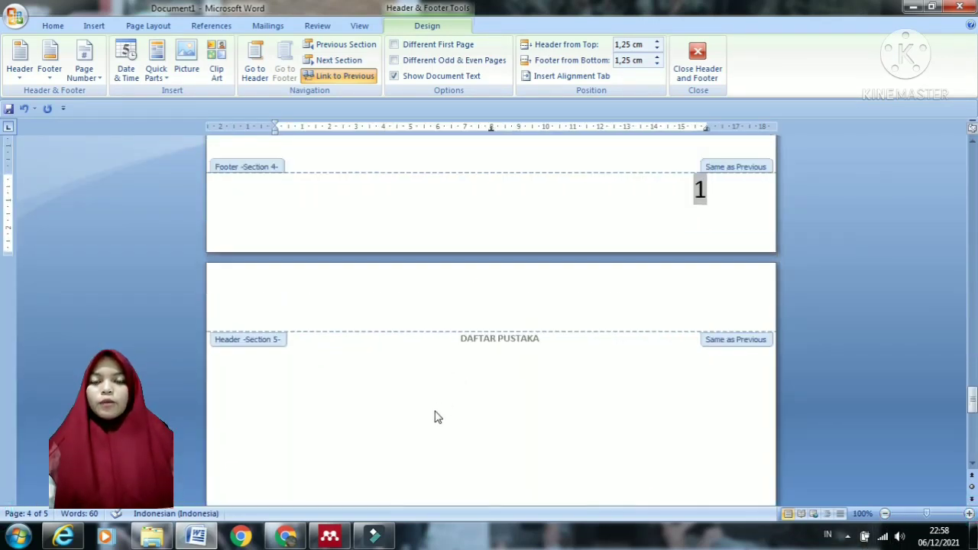
left_click(698, 67)
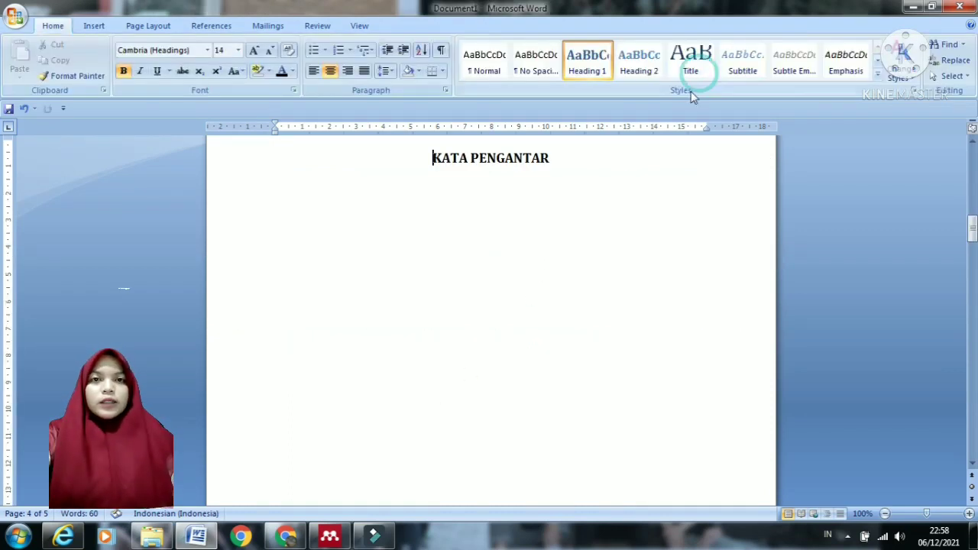
Step: Examine the page numbering on the cover page and in the "KATA PENGANTAR" page's footer
scroll(526, 300, "up", 10)
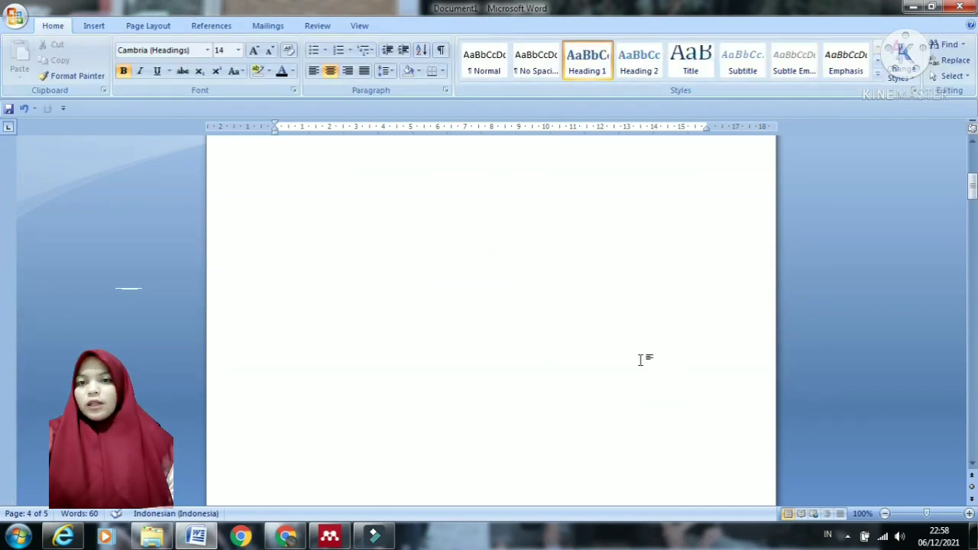
scroll(800, 279, "up", 3)
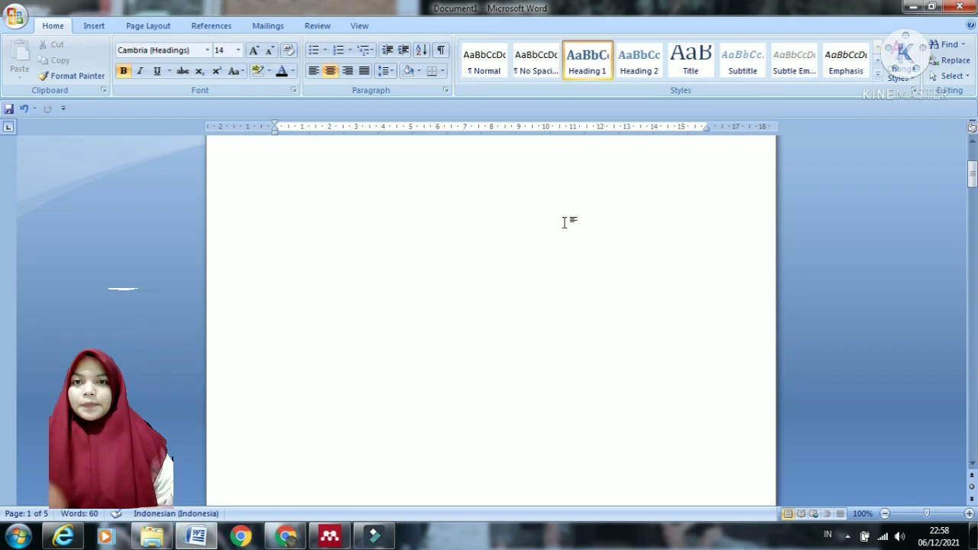
scroll(554, 351, "down", 5)
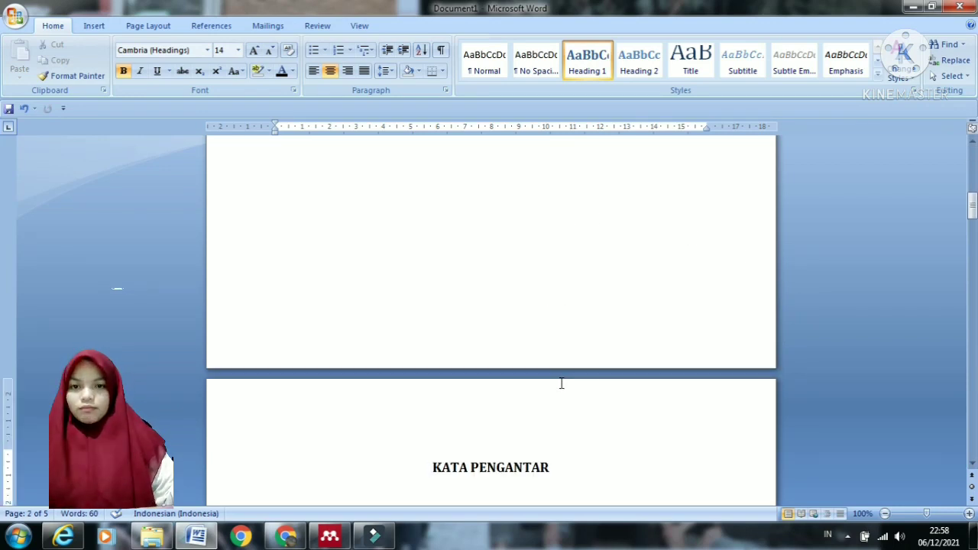
scroll(562, 384, "down", 1)
scroll(563, 385, "down", 3)
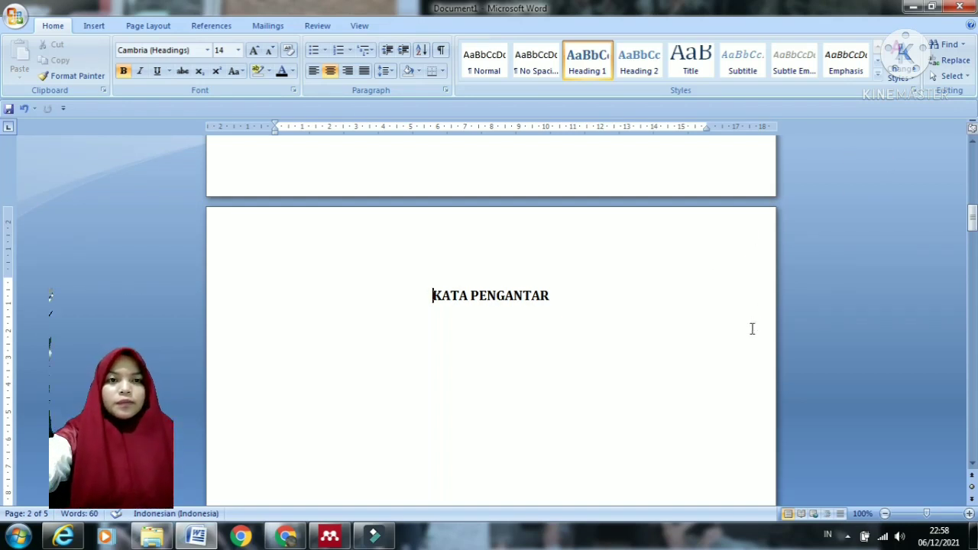
scroll(751, 328, "up", 10)
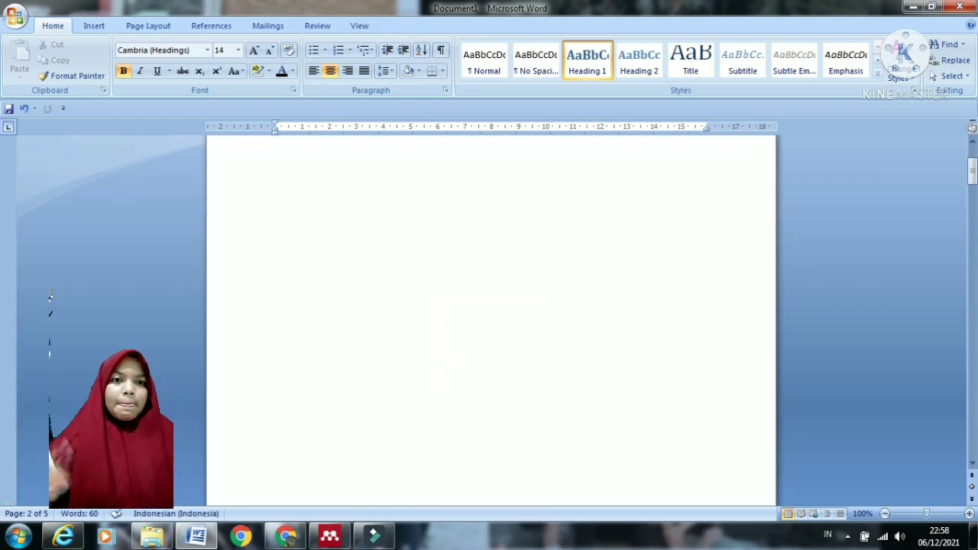
scroll(572, 457, "down", 5)
scroll(573, 459, "up", 4)
scroll(575, 462, "down", 2)
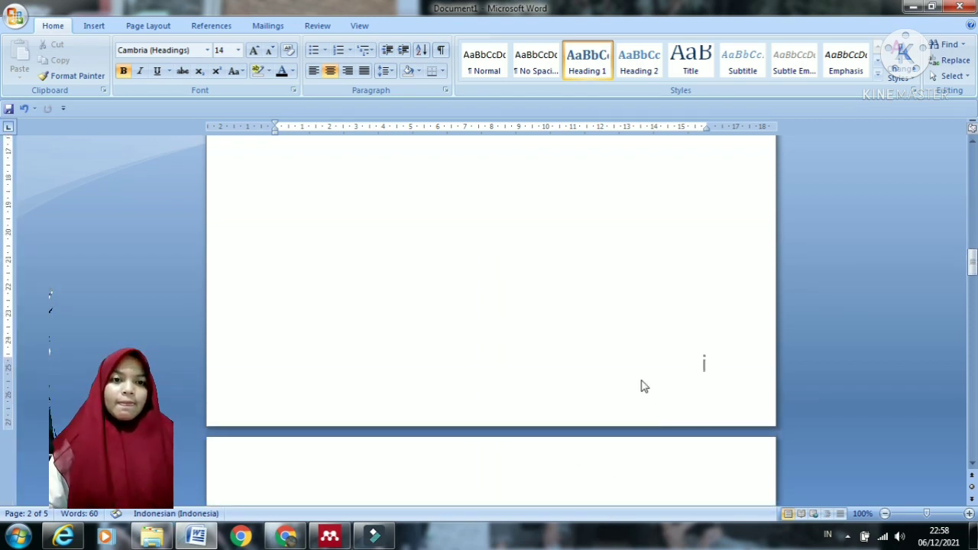
Step: Set the font size of the "KATA PENGANTAR" page's footer page number to 12 and close footer editing
double_click(705, 369)
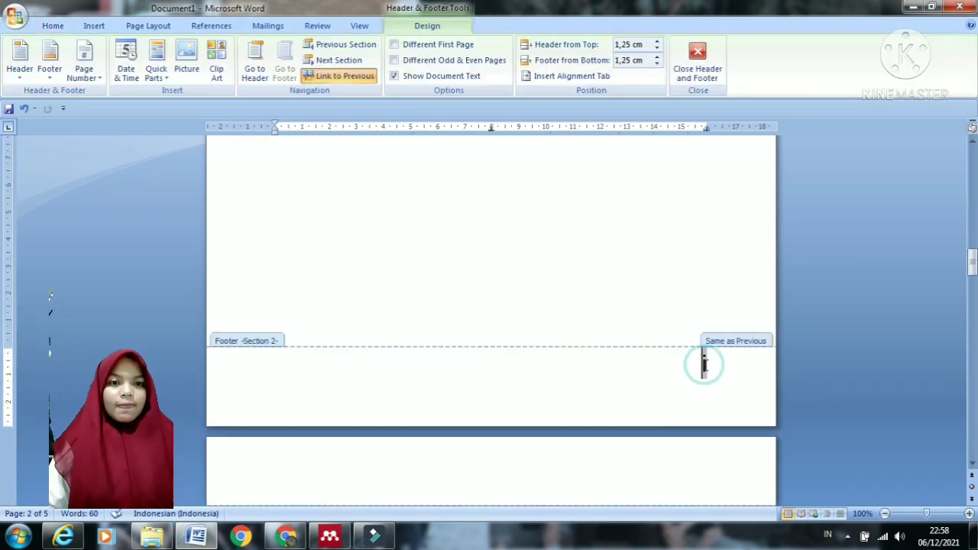
double_click(701, 362)
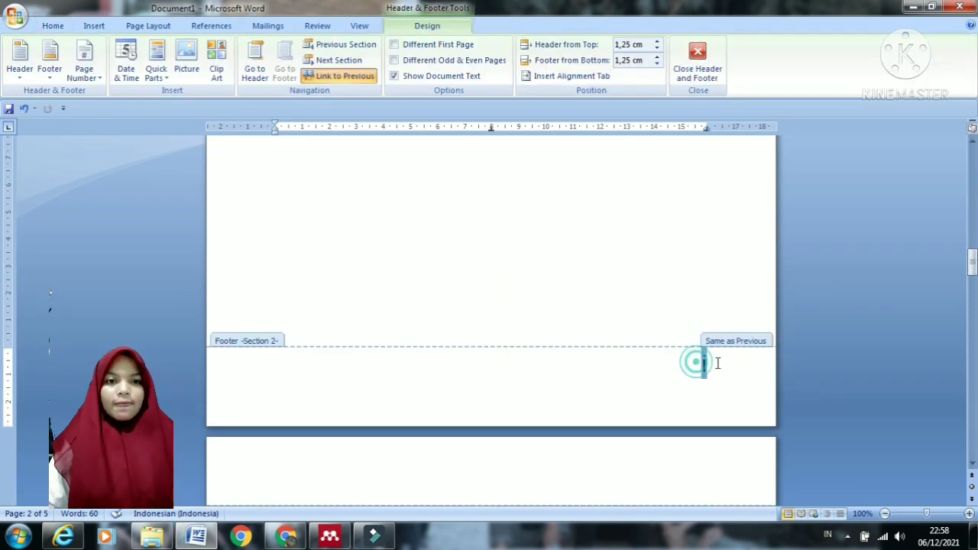
left_click(53, 25)
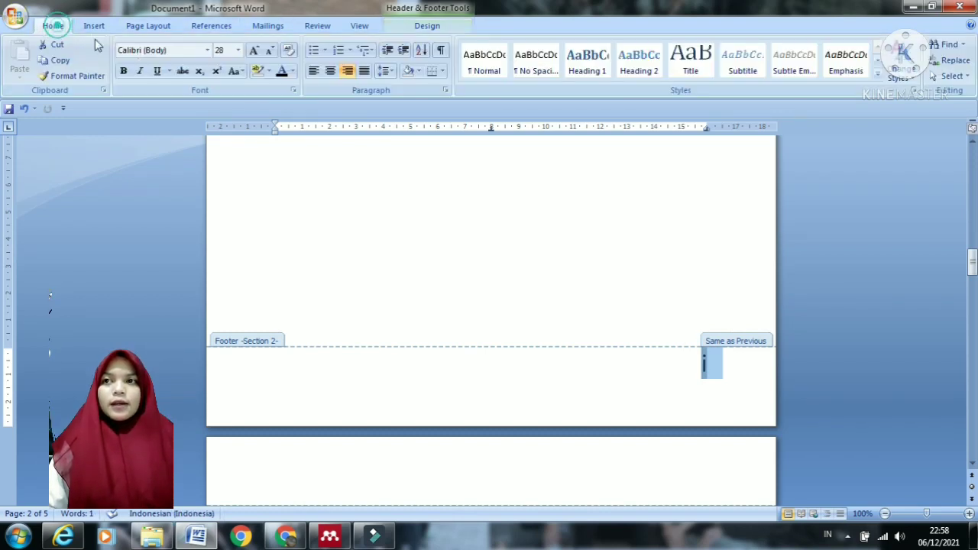
left_click(237, 49)
left_click(221, 114)
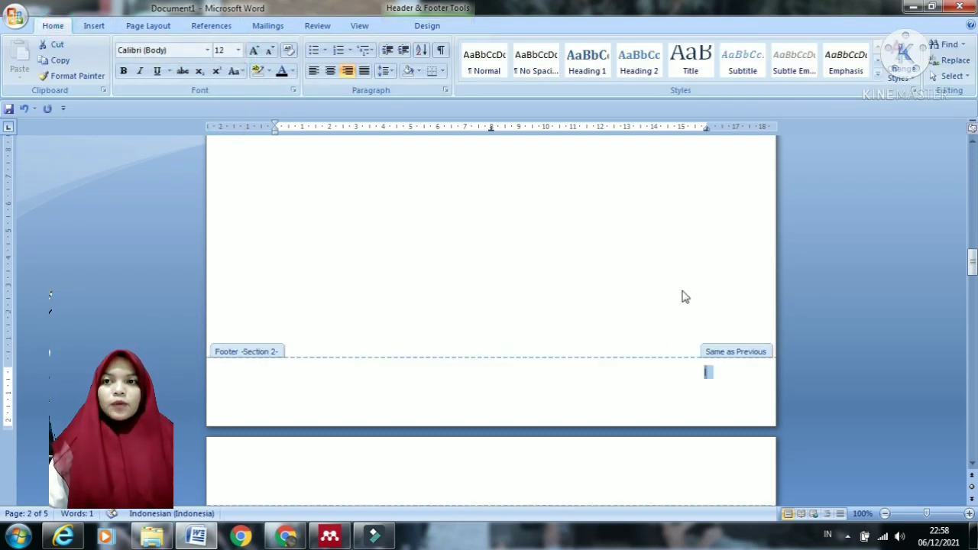
left_click(710, 288)
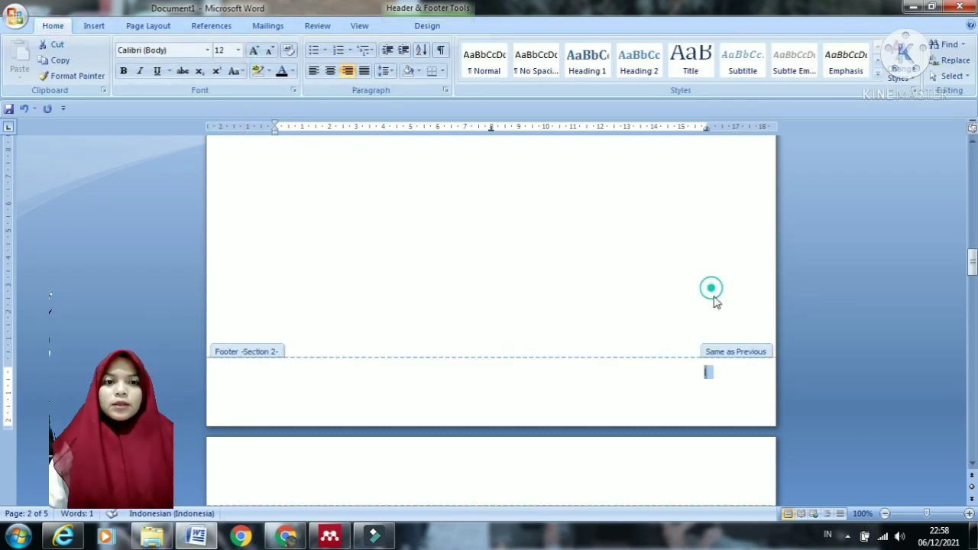
left_click(428, 26)
left_click(690, 69)
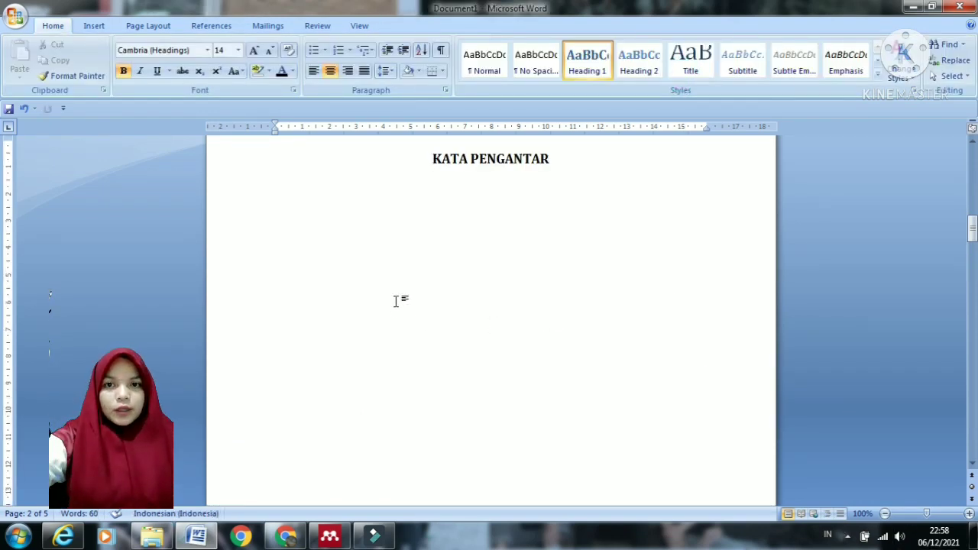
Step: Update the table of contents under "DAFTAR ISI", refreshing the page numbers only
scroll(438, 412, "down", 12)
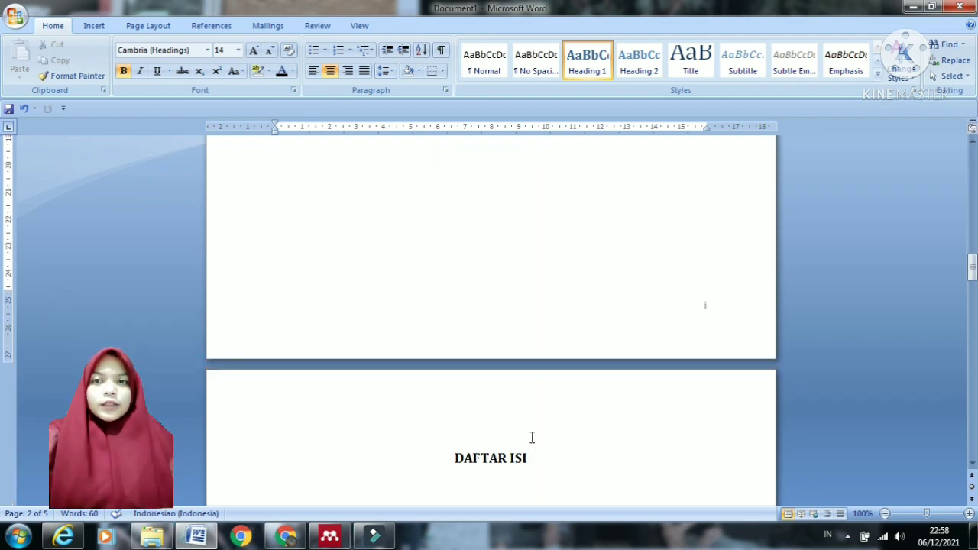
scroll(532, 437, "down", 6)
scroll(423, 360, "down", 4)
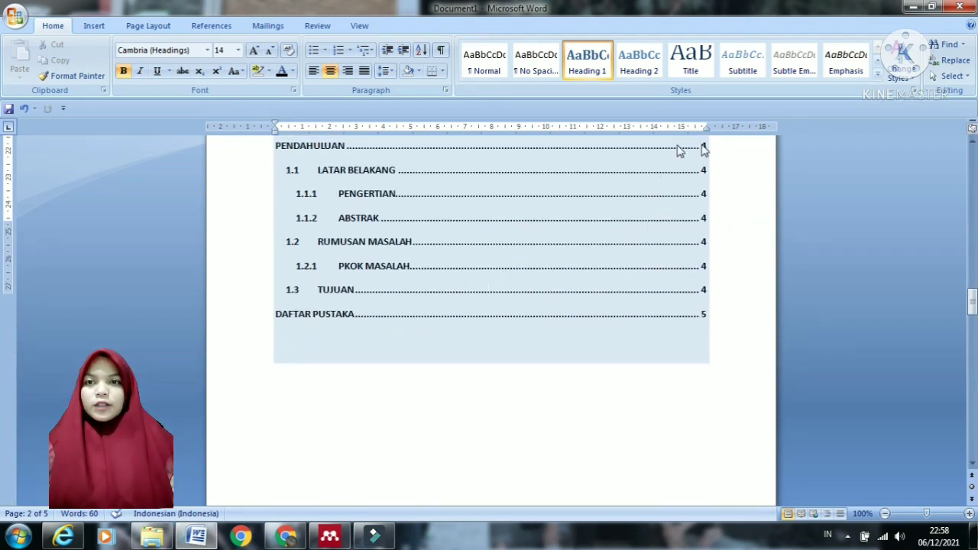
scroll(599, 276, "up", 3)
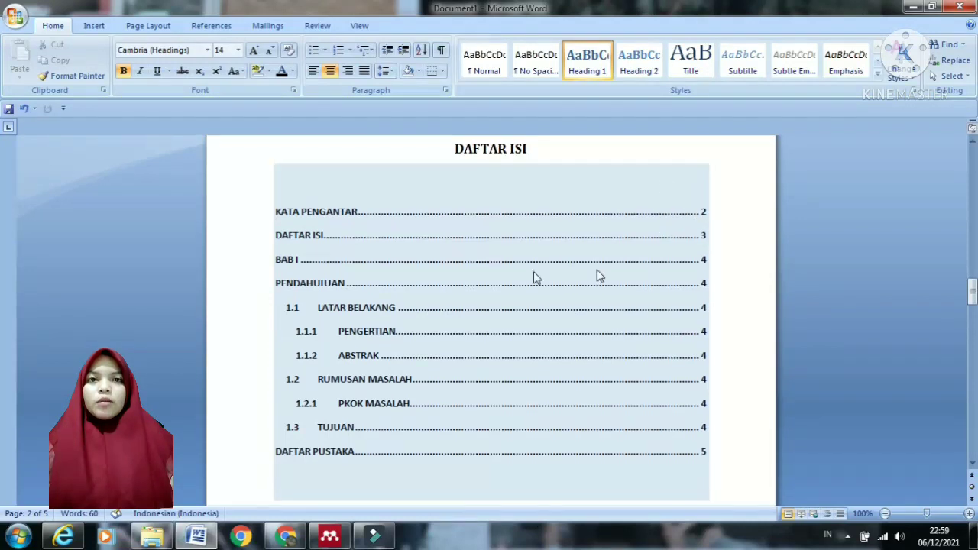
scroll(478, 262, "up", 1)
left_click(436, 227)
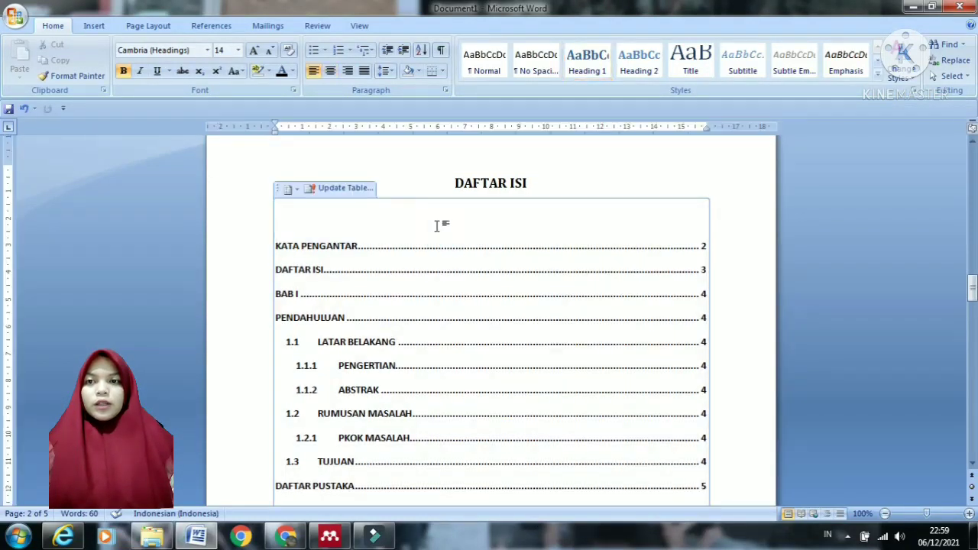
left_click(336, 188)
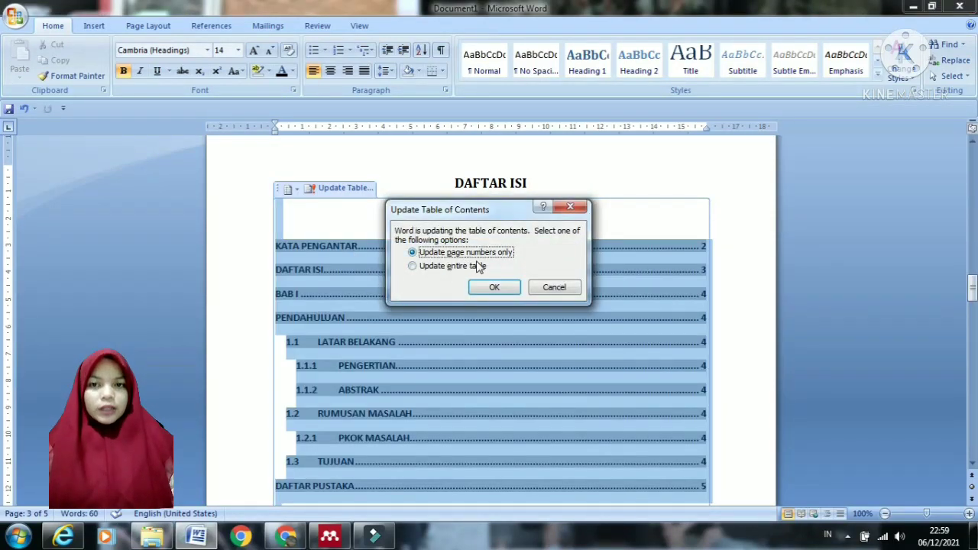
left_click(494, 286)
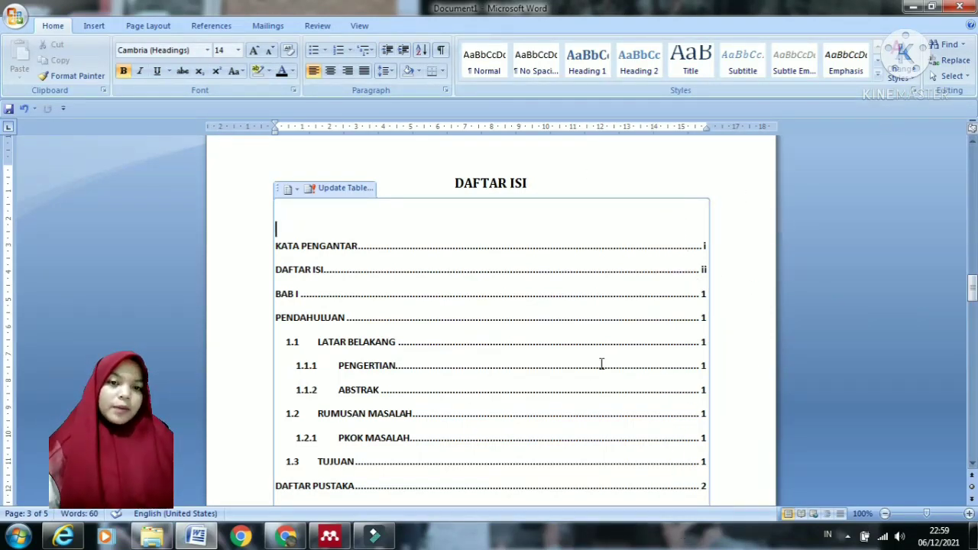
scroll(601, 364, "down", 8)
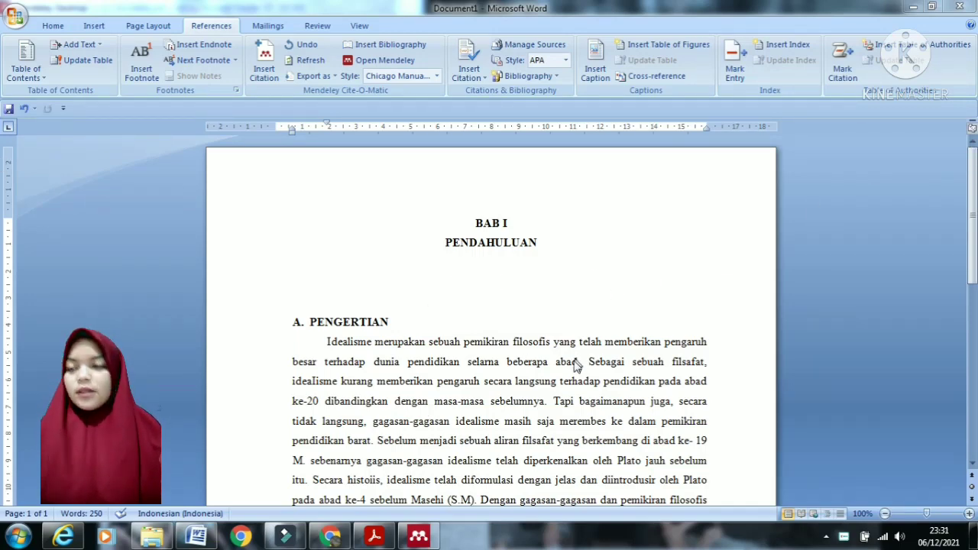
Step: Read through the "BAB I PENDAHULUAN" document and its "A. PENGERTIAN" paragraphs that need a source citation
left_click(617, 357)
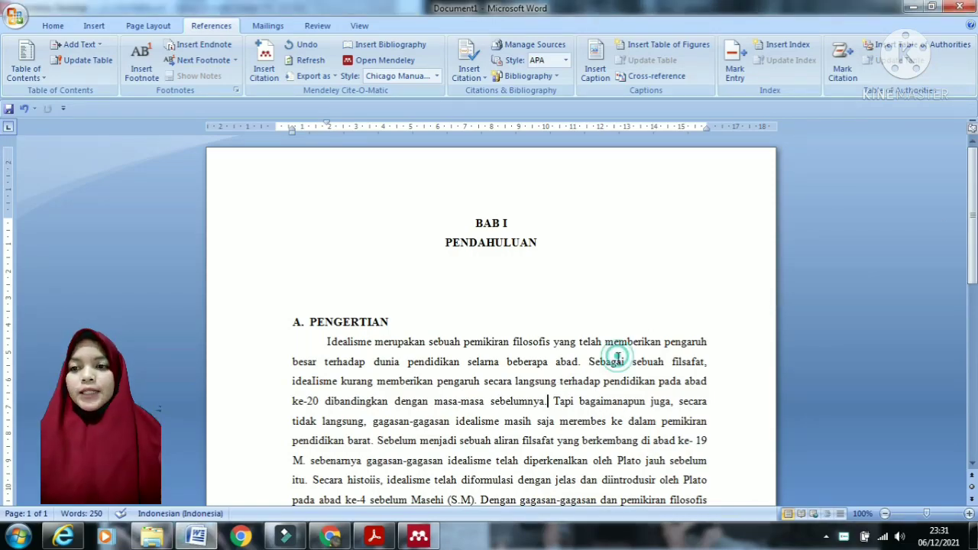
scroll(634, 382, "down", 8)
scroll(465, 443, "up", 6)
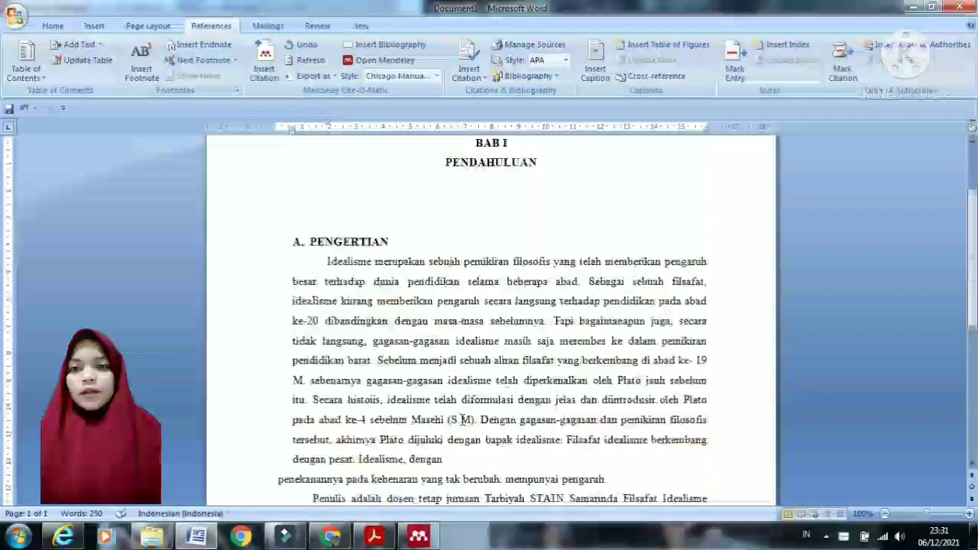
scroll(462, 420, "up", 1)
scroll(459, 421, "down", 3)
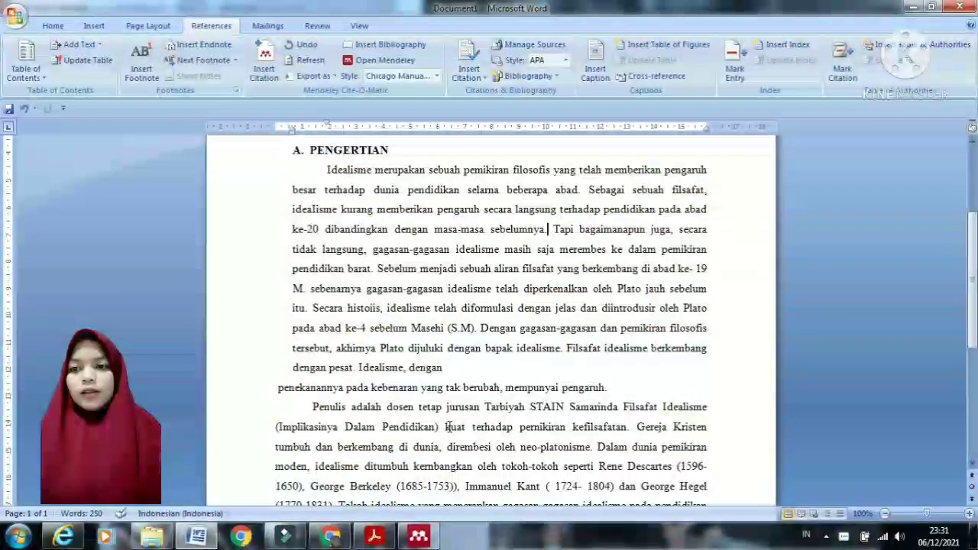
scroll(458, 382, "up", 5)
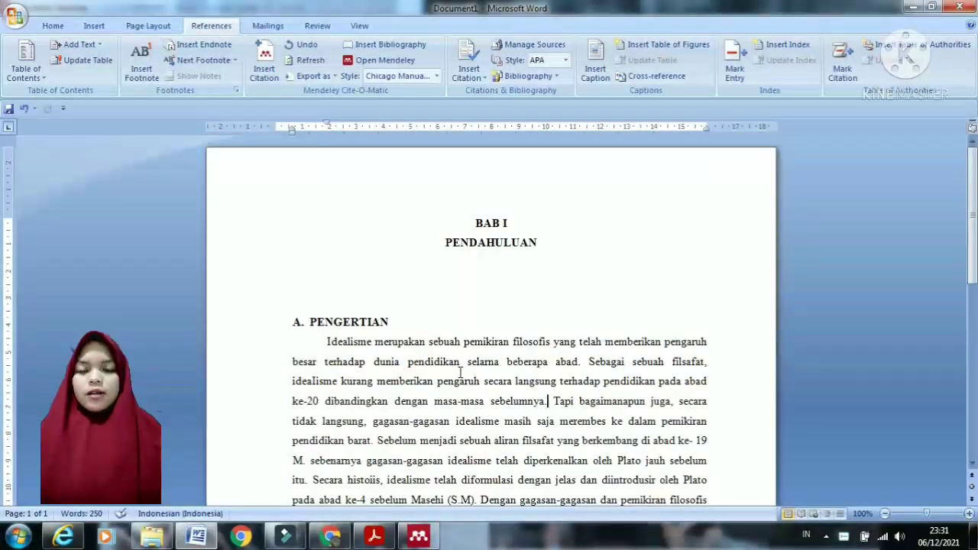
scroll(460, 372, "down", 15)
scroll(466, 395, "up", 12)
scroll(459, 403, "down", 1)
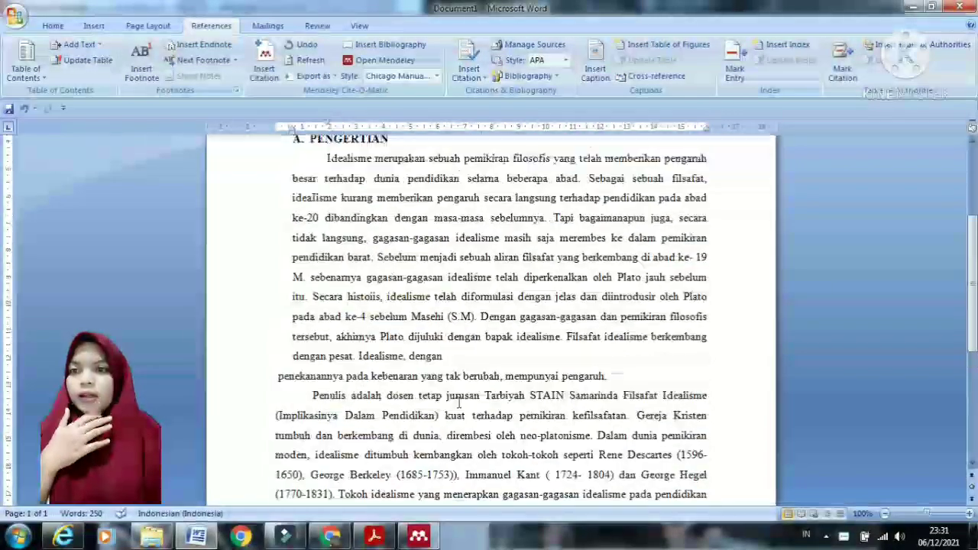
scroll(381, 290, "up", 5)
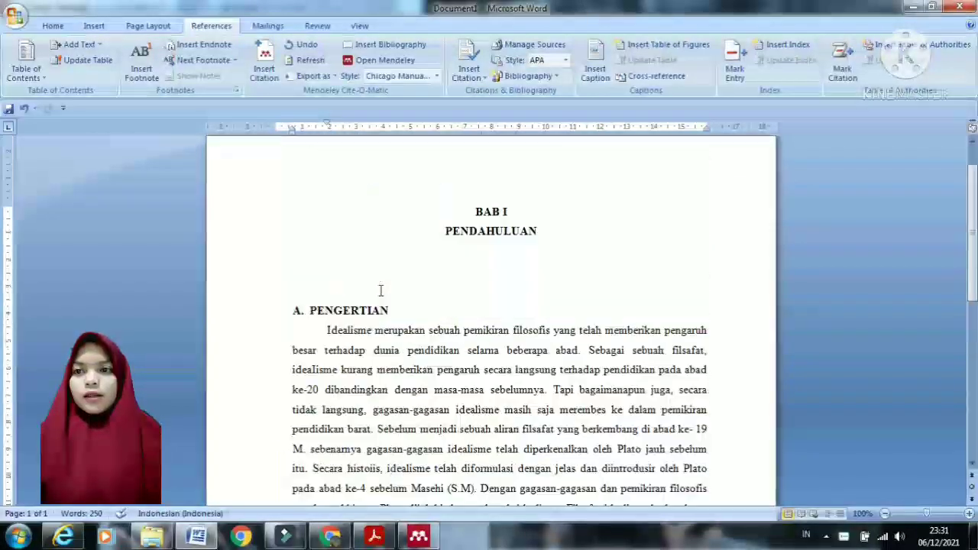
scroll(380, 290, "up", 1)
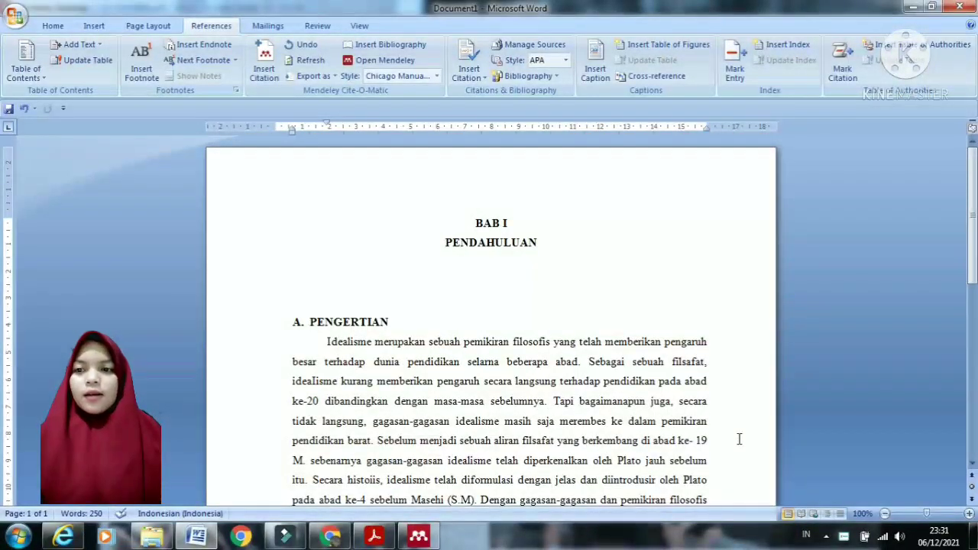
scroll(719, 404, "down", 5)
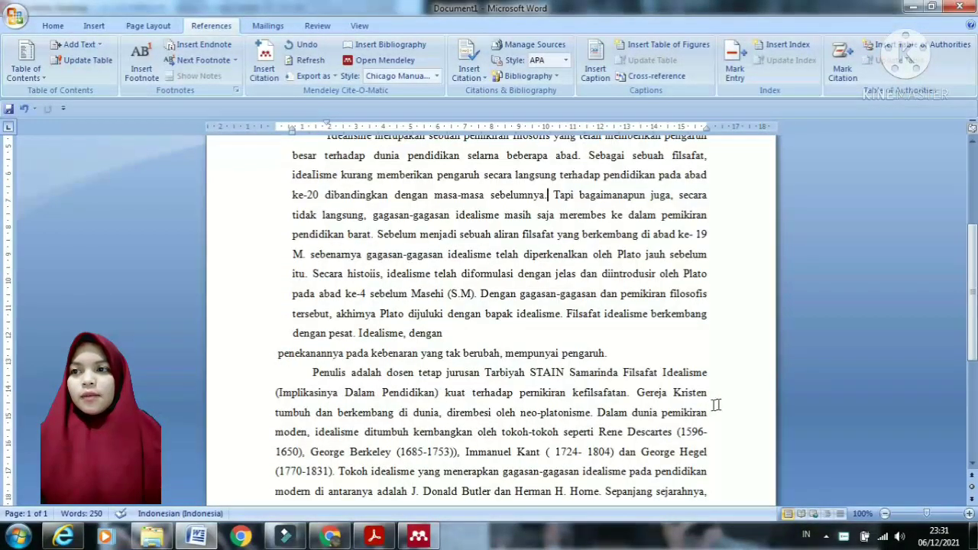
left_click(418, 537)
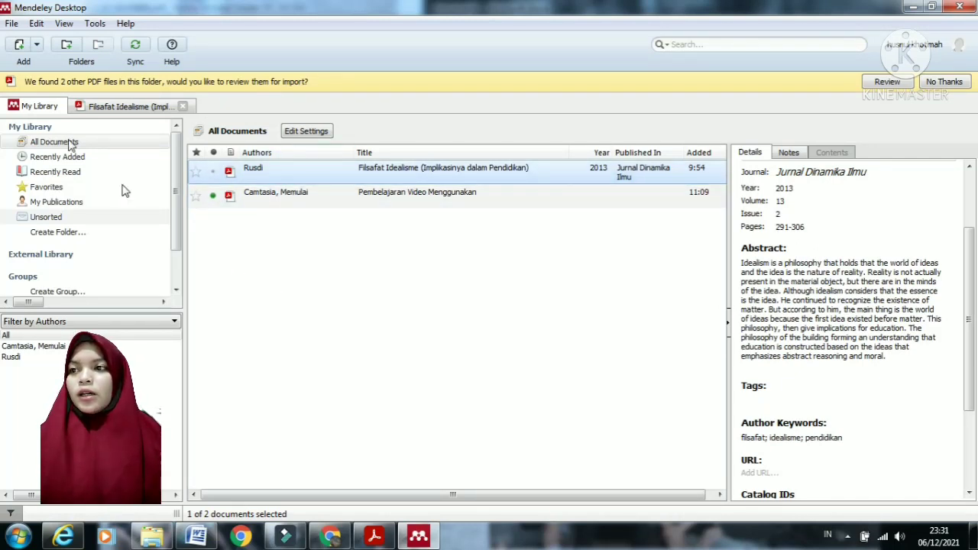
left_click(38, 45)
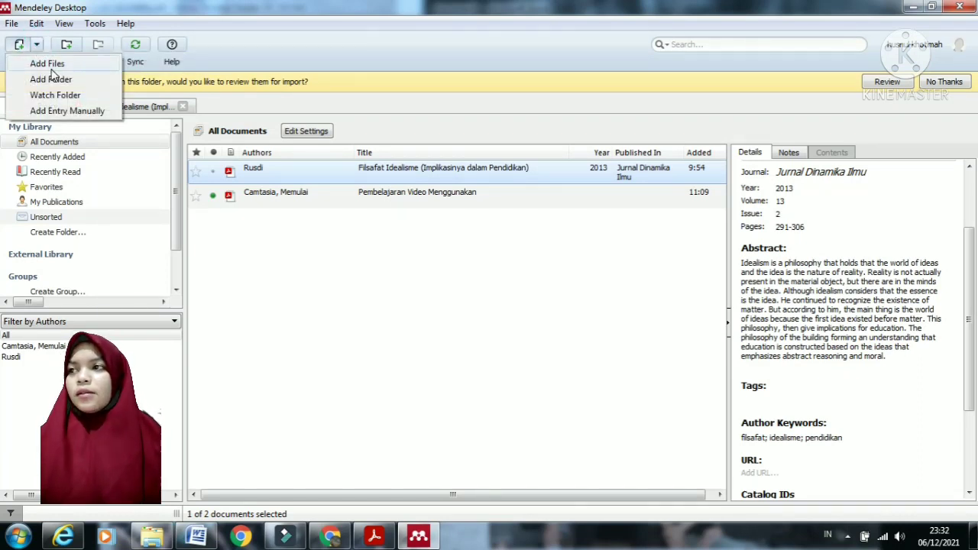
left_click(50, 65)
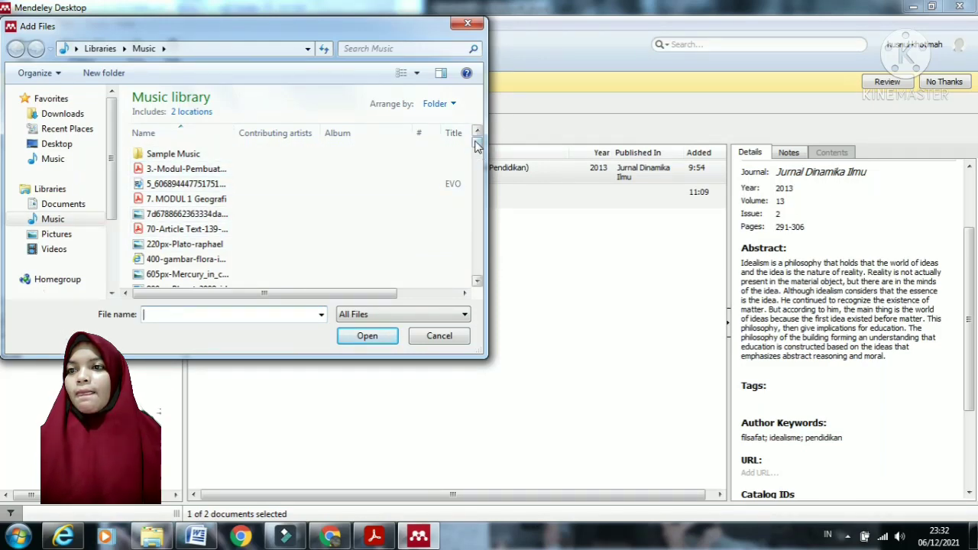
mouse_move(477, 145)
left_mouse_down()
mouse_move(477, 194)
mouse_move(476, 145)
mouse_move(468, 152)
left_mouse_up()
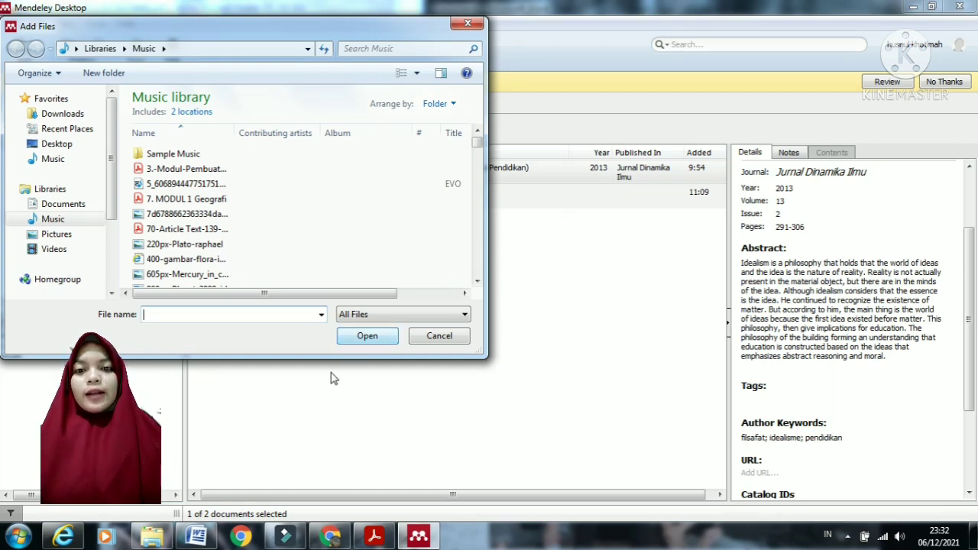
left_click(461, 25)
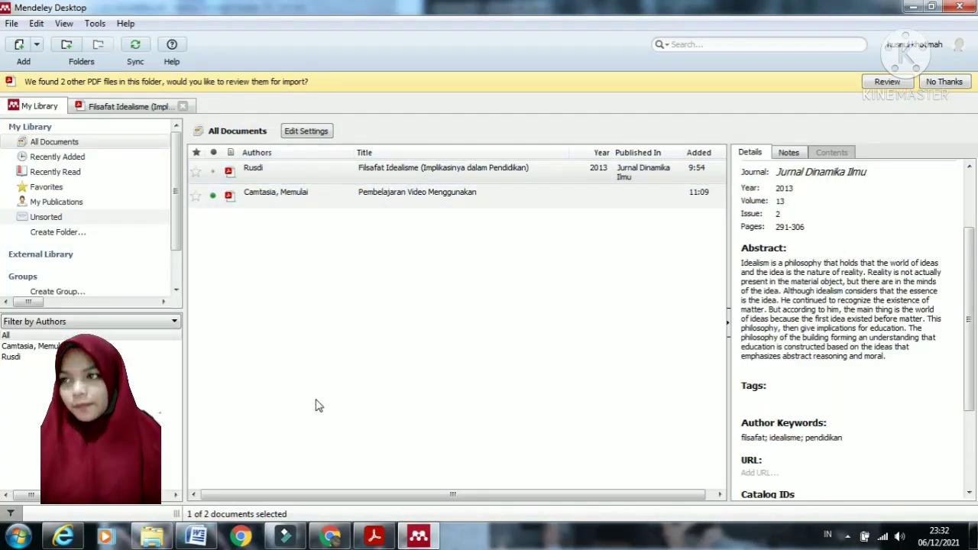
mouse_move(197, 537)
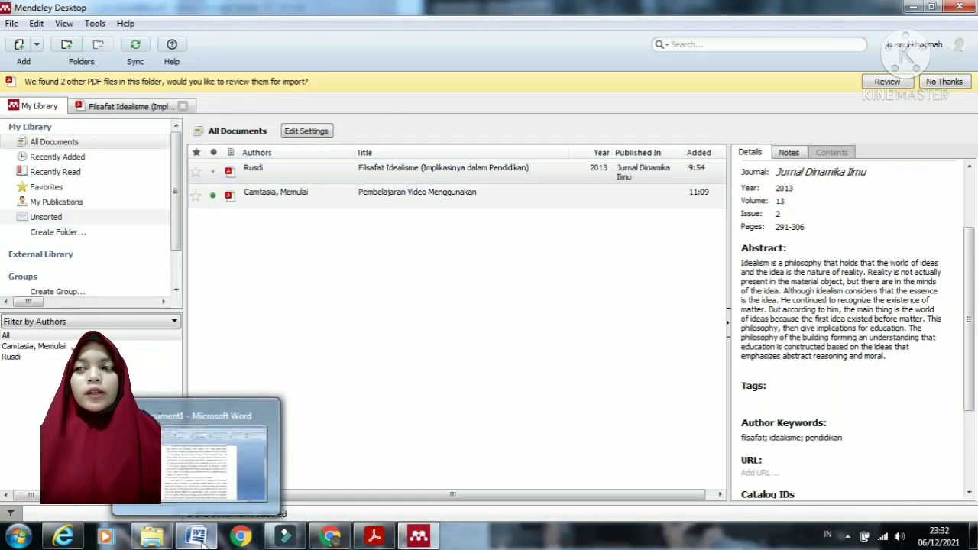
left_click(229, 516)
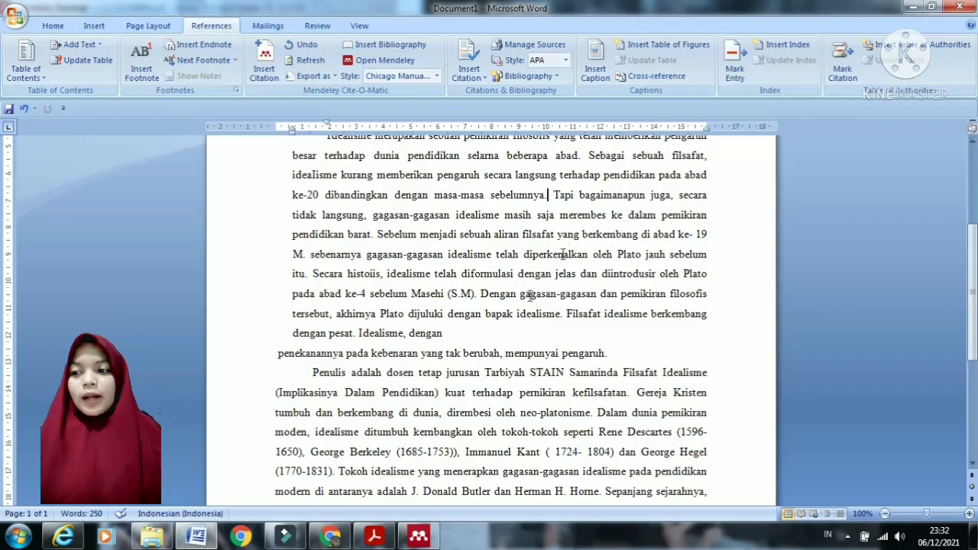
Step: Insert a Mendeley citation of "Filsafat Idealisme (Implikasinya dalam Pendidikan)" after the first sentence under "A. PENGERTIAN", ending in "beberapa abad."
scroll(506, 328, "up", 4)
scroll(503, 337, "down", 3)
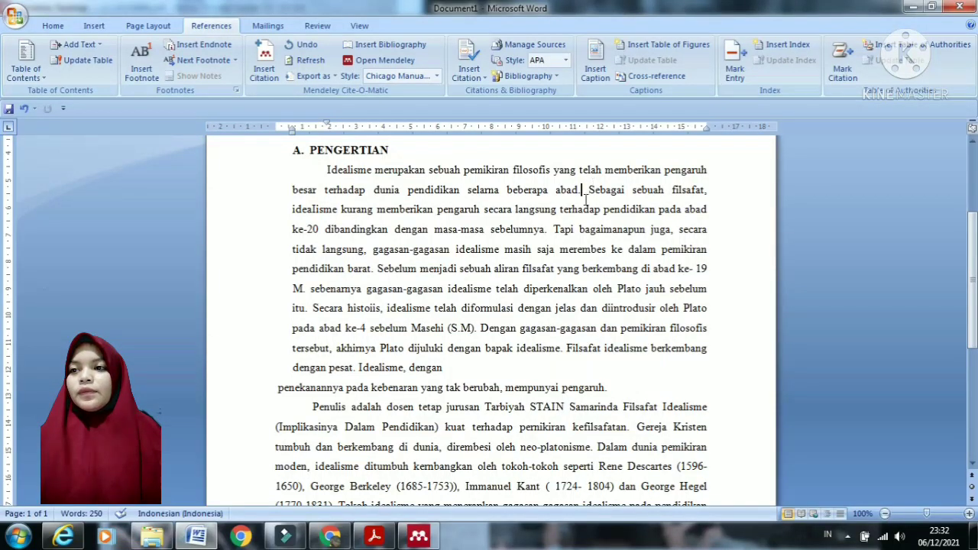
left_click(584, 188)
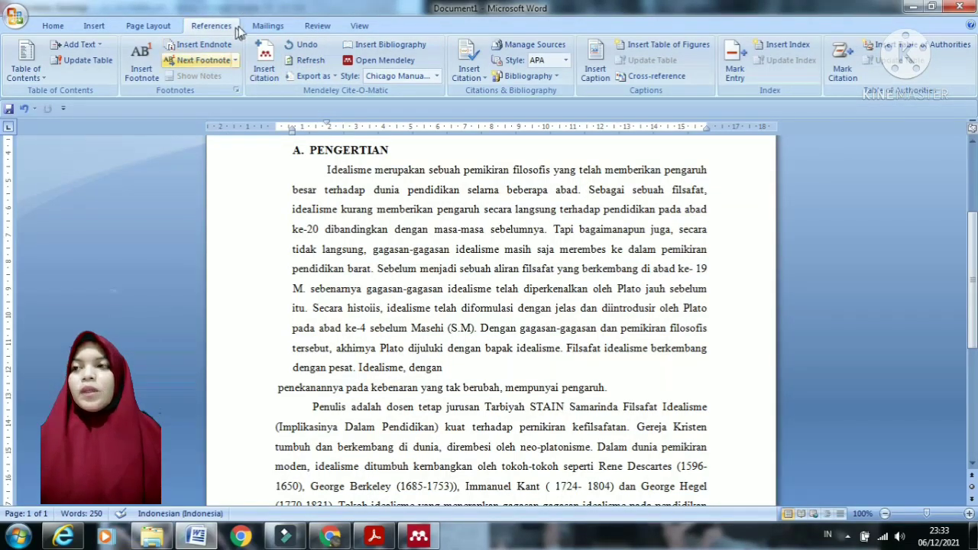
left_click(265, 73)
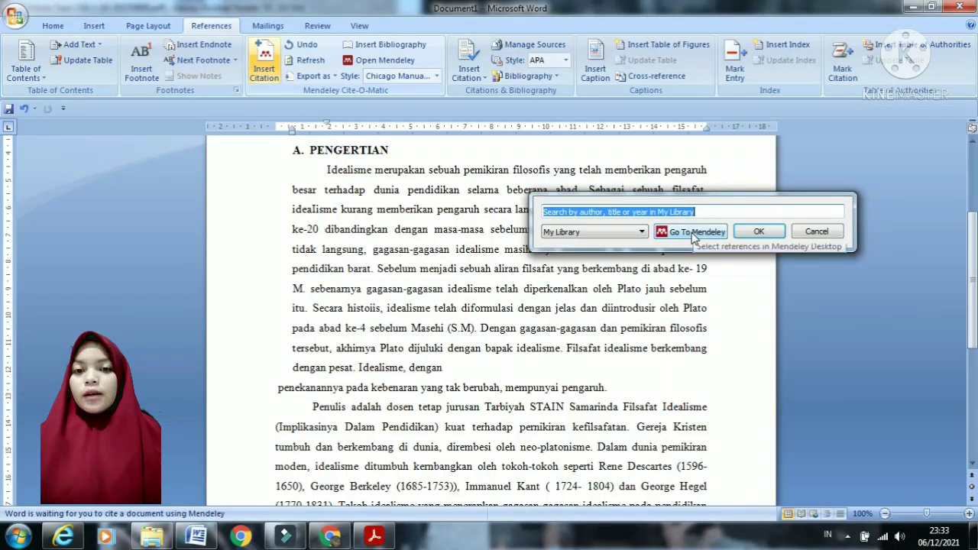
left_click(691, 233)
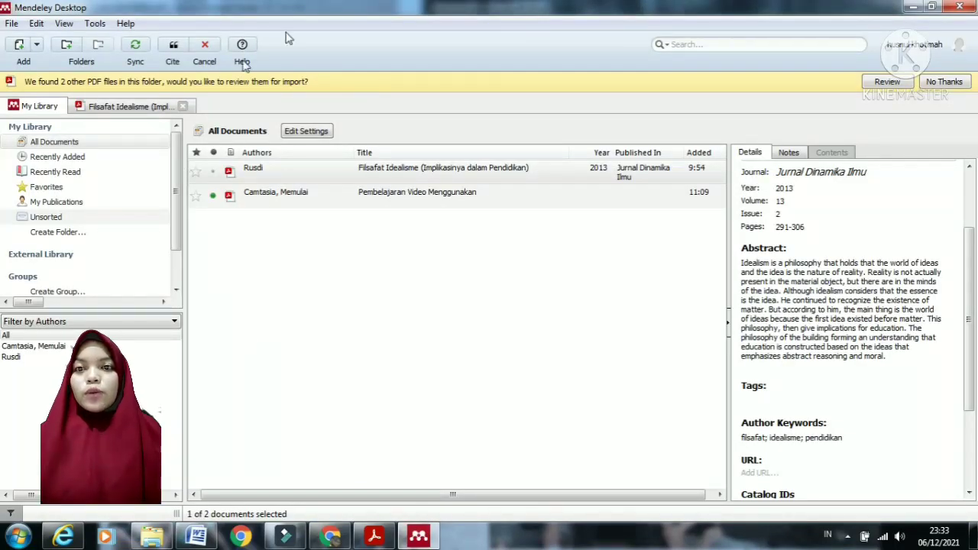
left_click(409, 174)
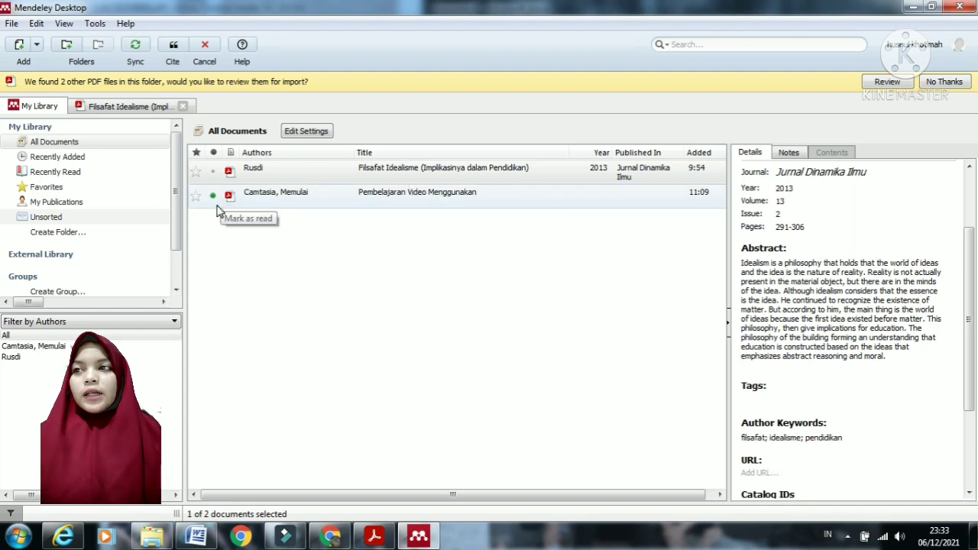
left_click(374, 175)
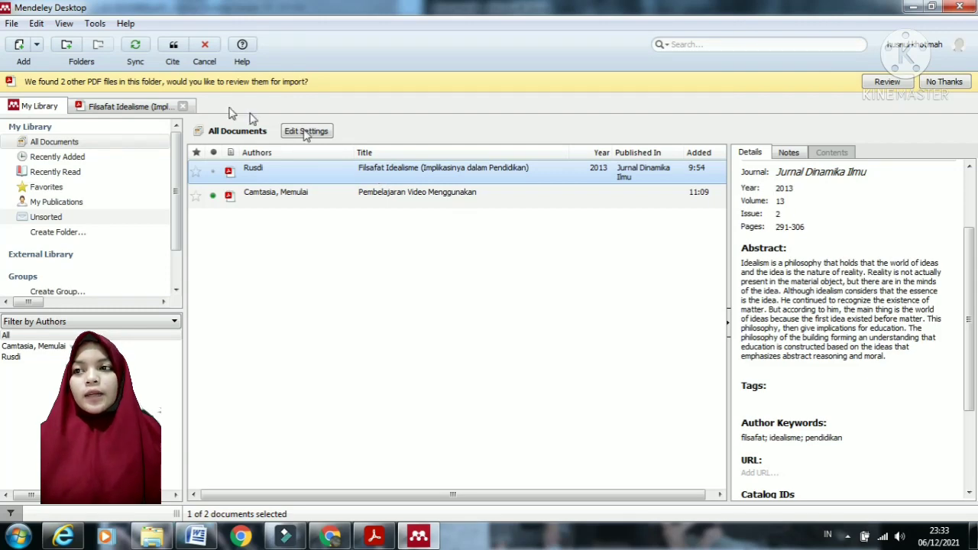
left_click(173, 47)
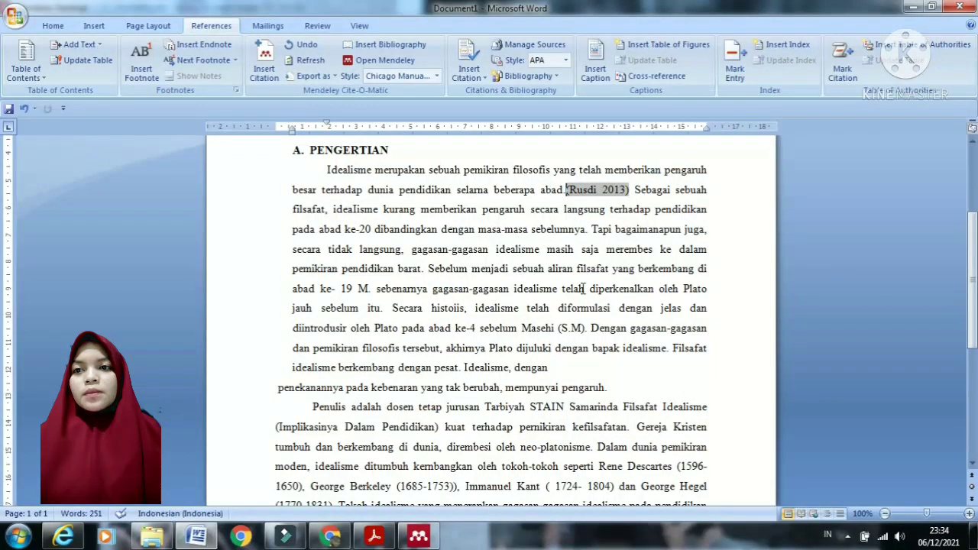
Step: Move the first sentence's full stop from before the inserted citation to after it, just ahead of "Sebagai"
key("BackSpace")
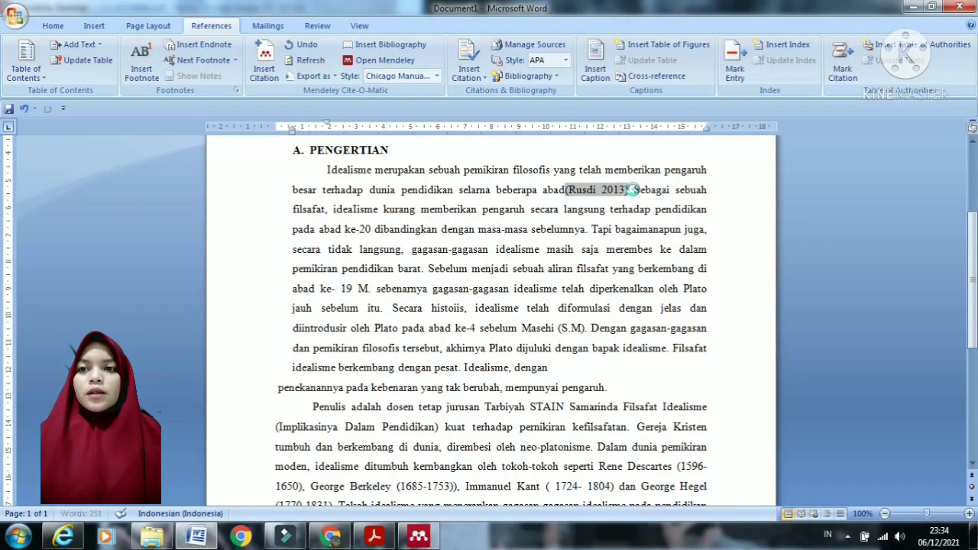
left_click(634, 190)
type(".")
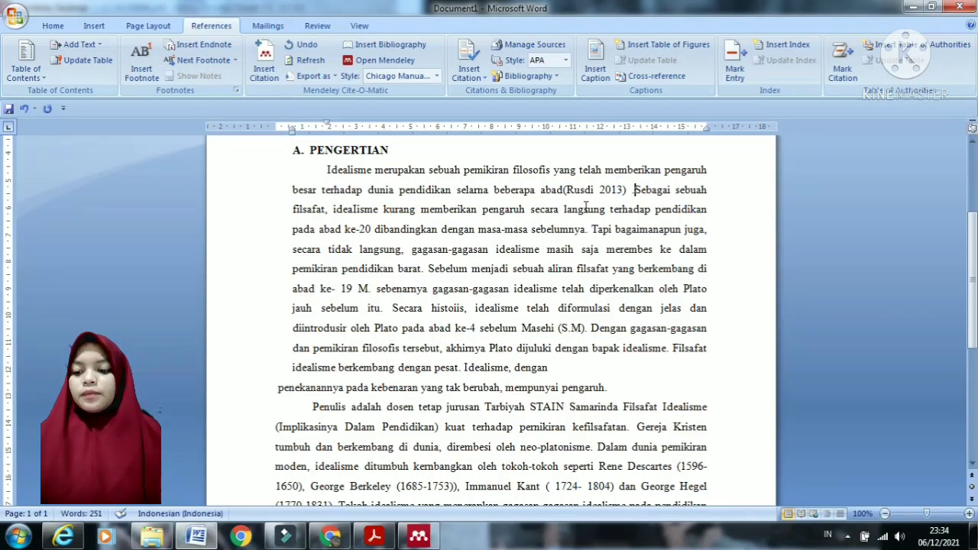
key("BackSpace")
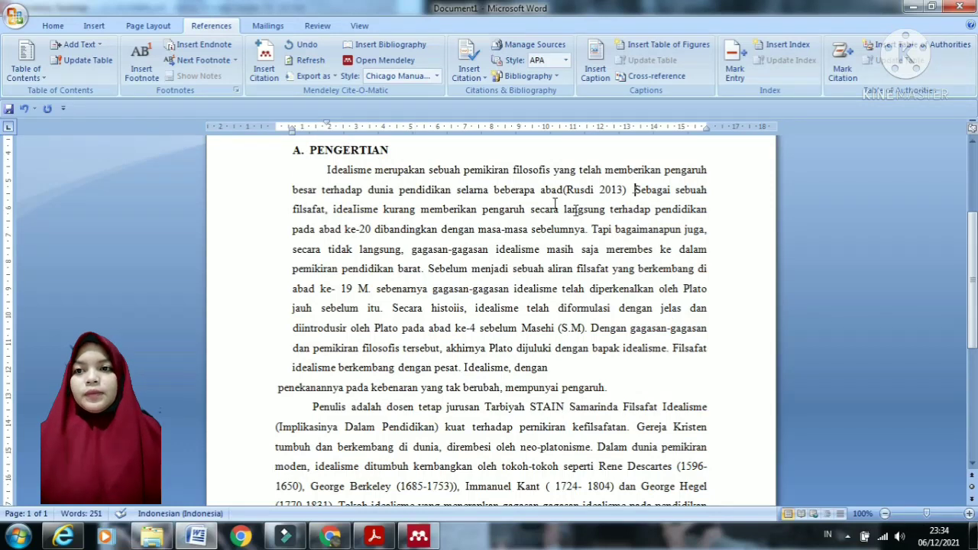
type(".")
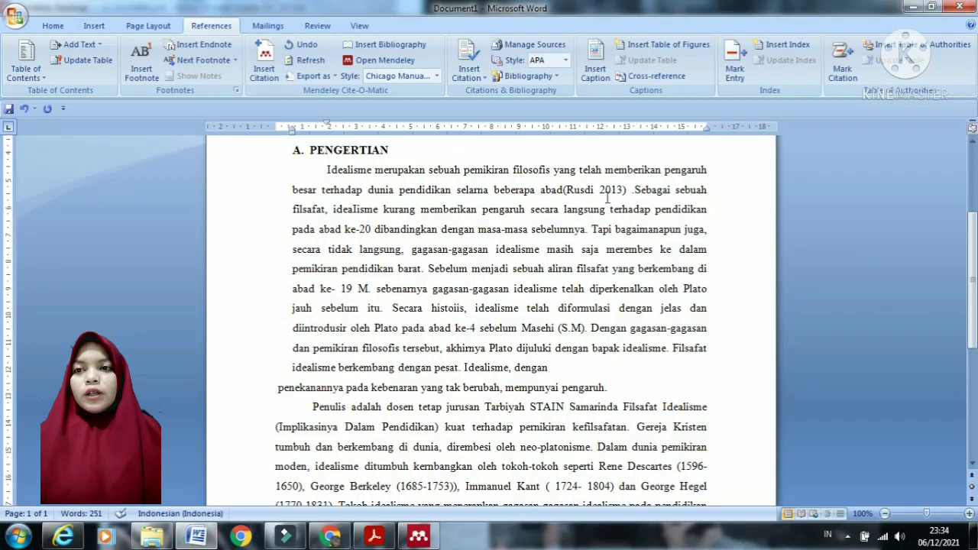
key("BackSpace")
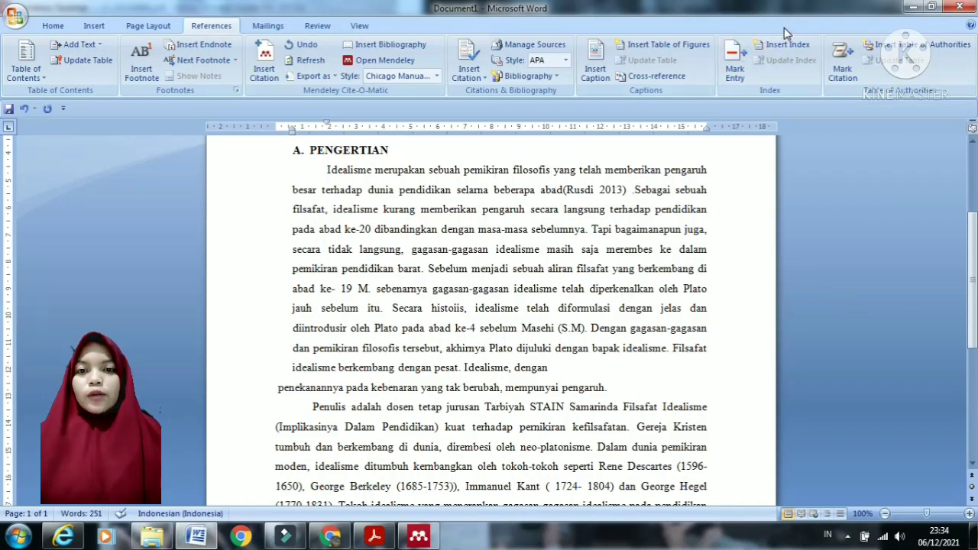
type(".")
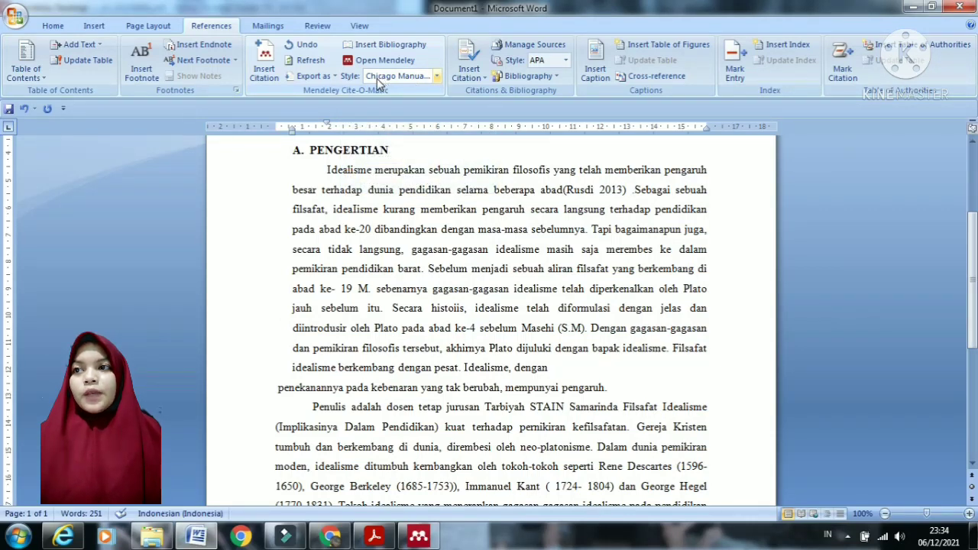
Step: Set the Mendeley citation style to Modern Humanities Research Association 3rd edition (note with bibliography)
left_click(437, 76)
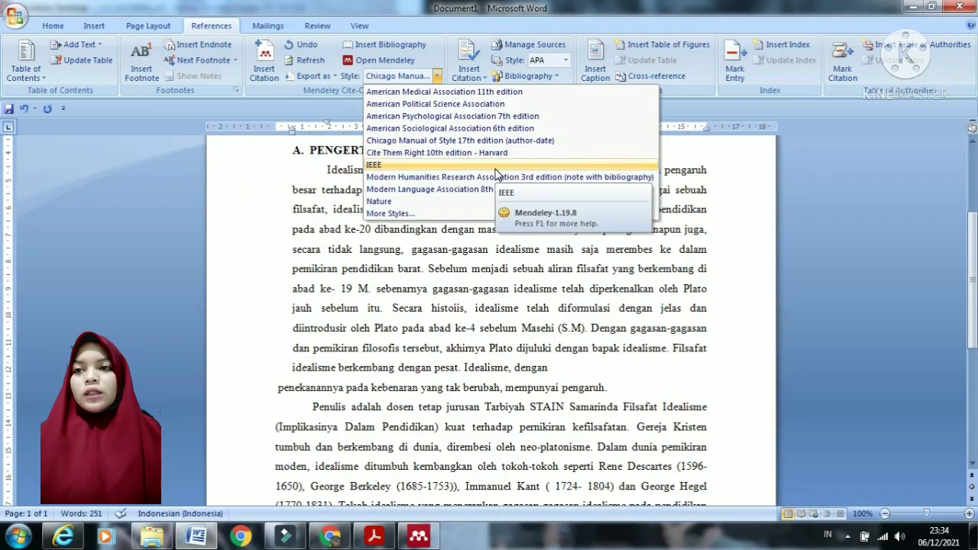
left_click(624, 281)
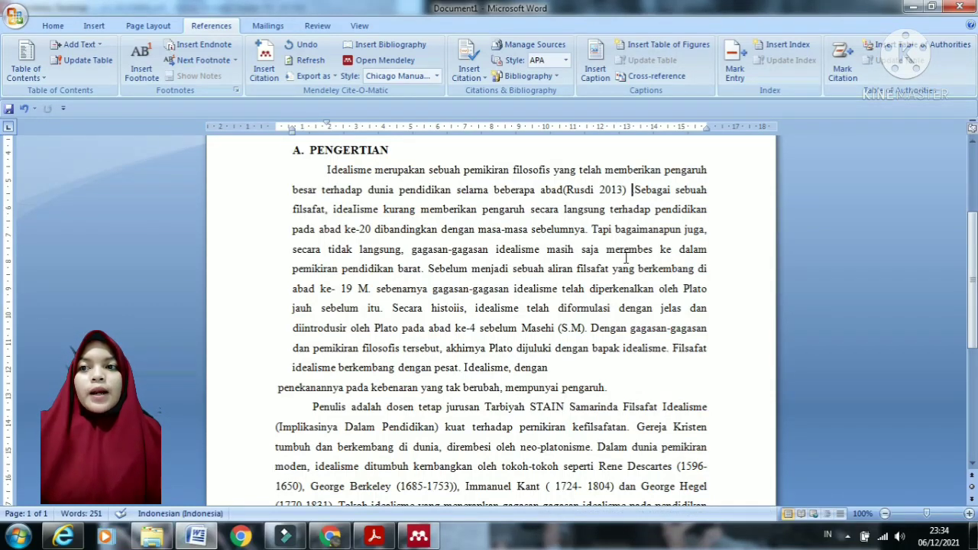
scroll(611, 305, "down", 5)
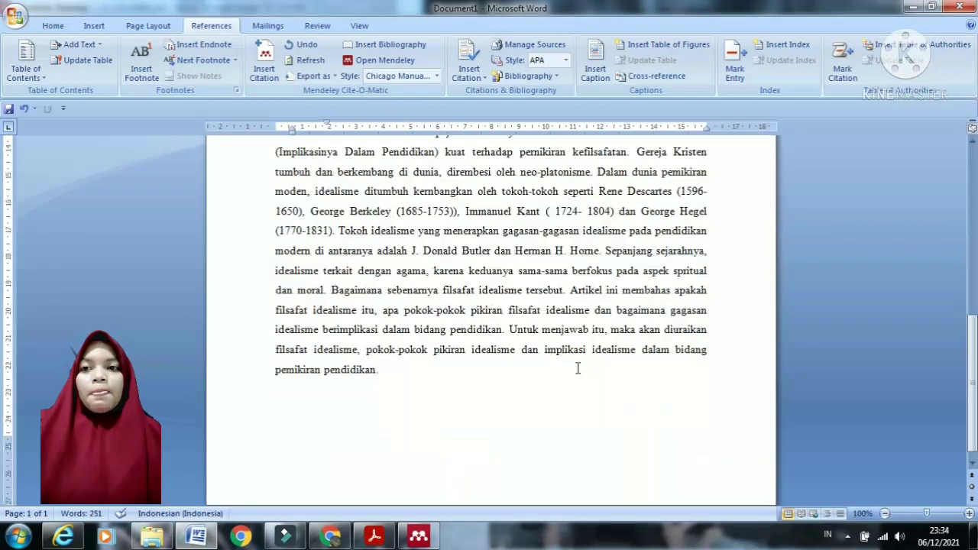
scroll(534, 344, "up", 5)
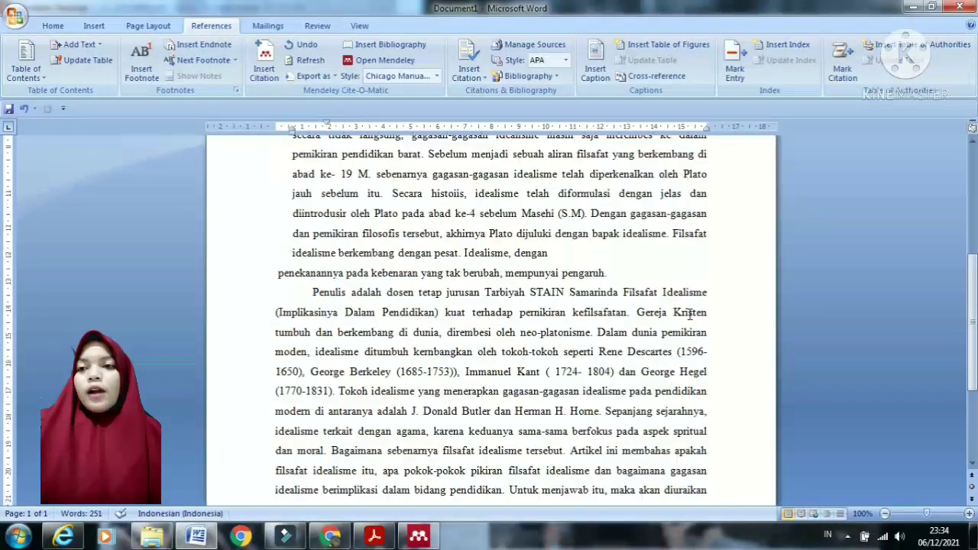
left_click(437, 76)
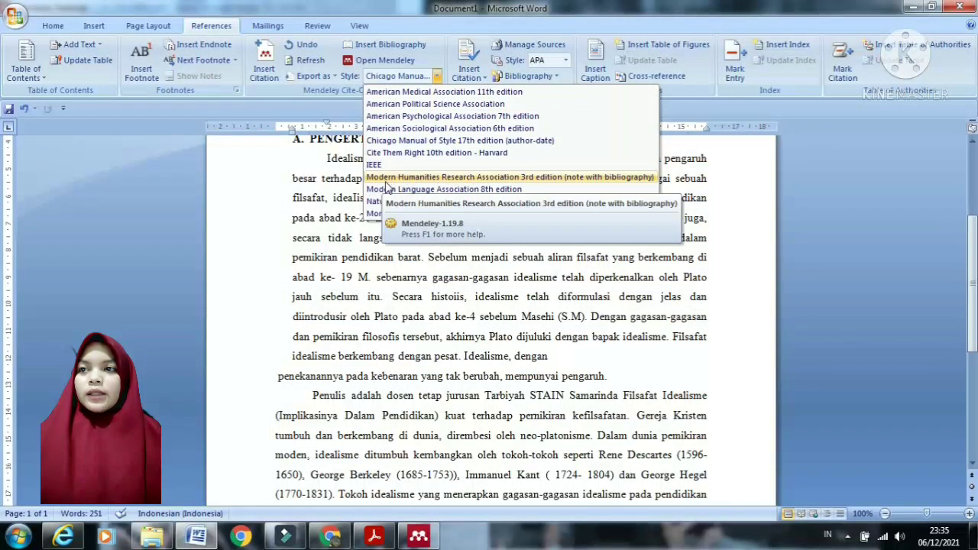
left_click(525, 177)
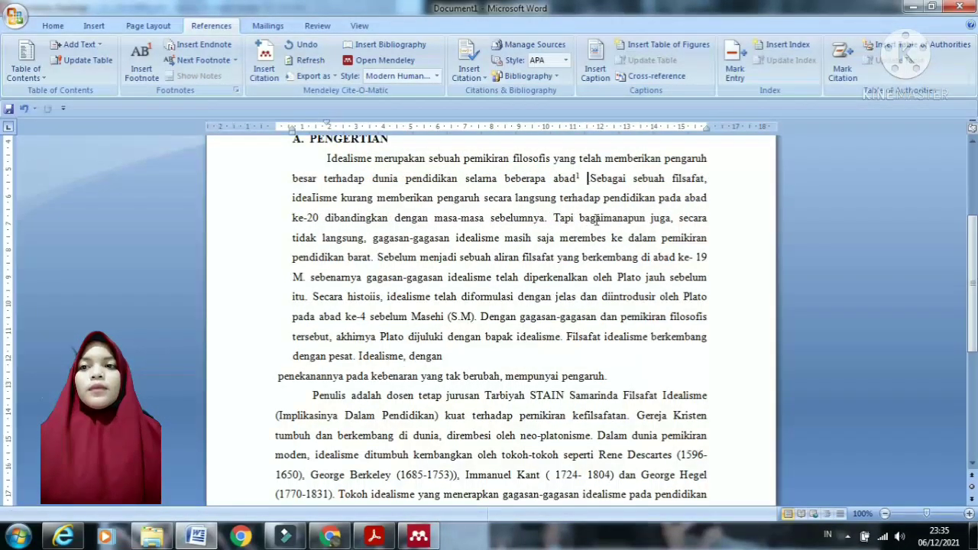
Step: Examine the citation's superscript marker after "abad" and its source footnote at the end of the page
mouse_move(583, 178)
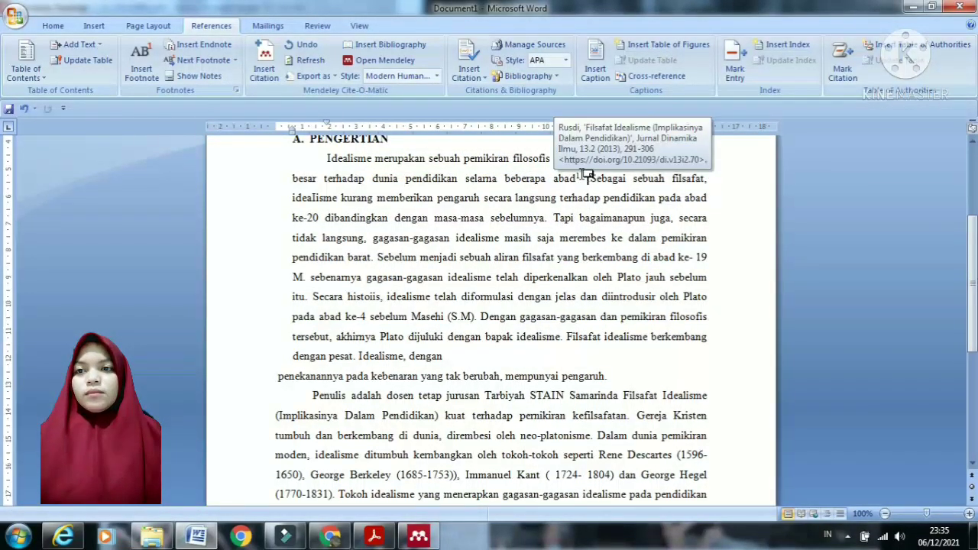
scroll(529, 415, "down", 5)
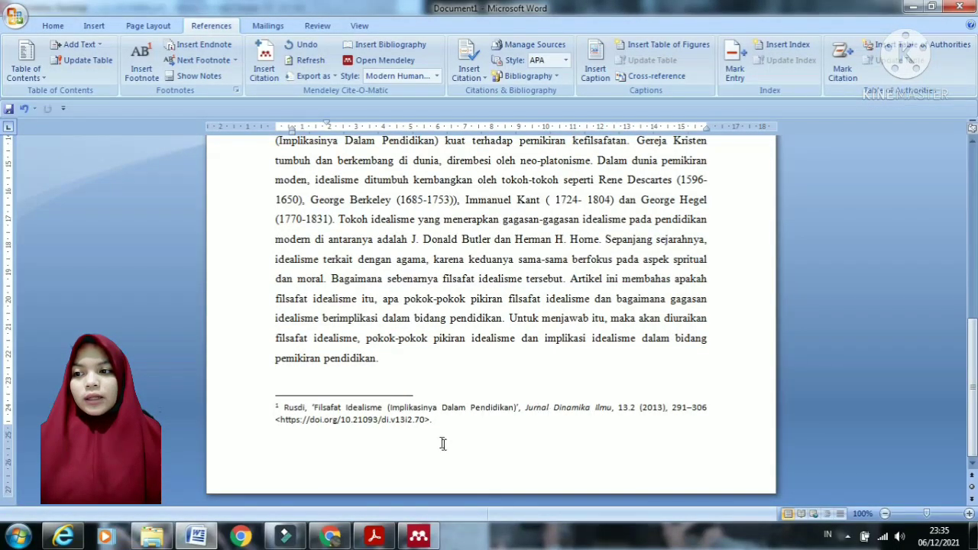
scroll(421, 434, "up", 7)
scroll(450, 452, "down", 7)
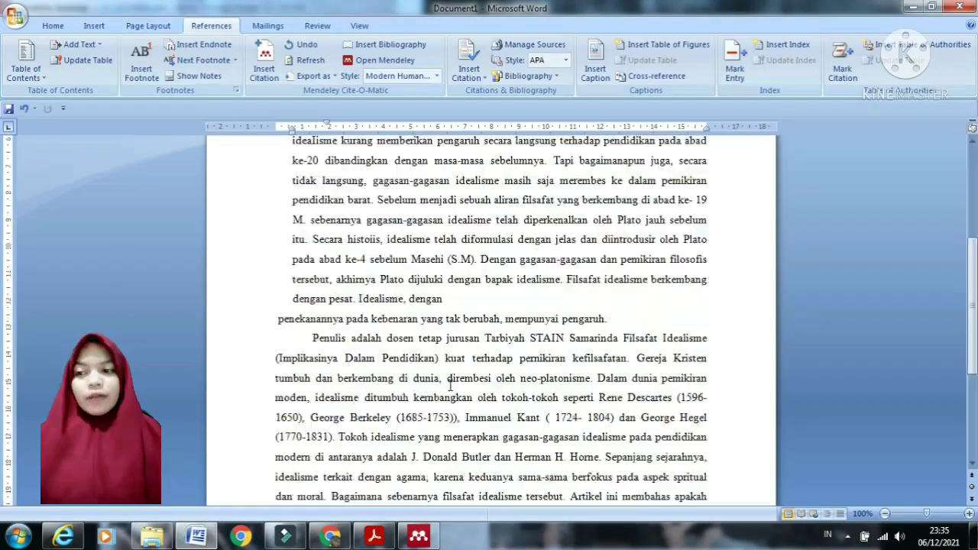
scroll(451, 365, "up", 6)
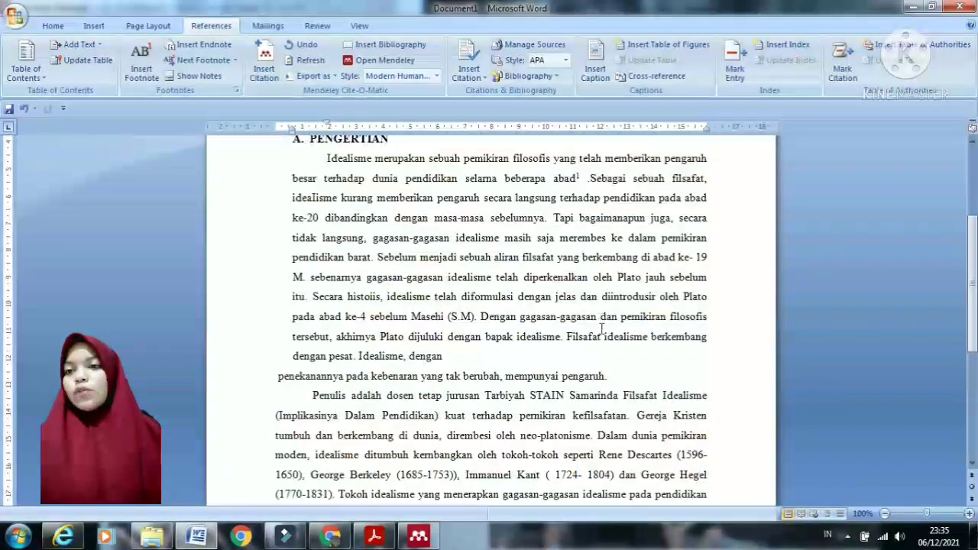
scroll(608, 343, "down", 2)
scroll(608, 343, "up", 4)
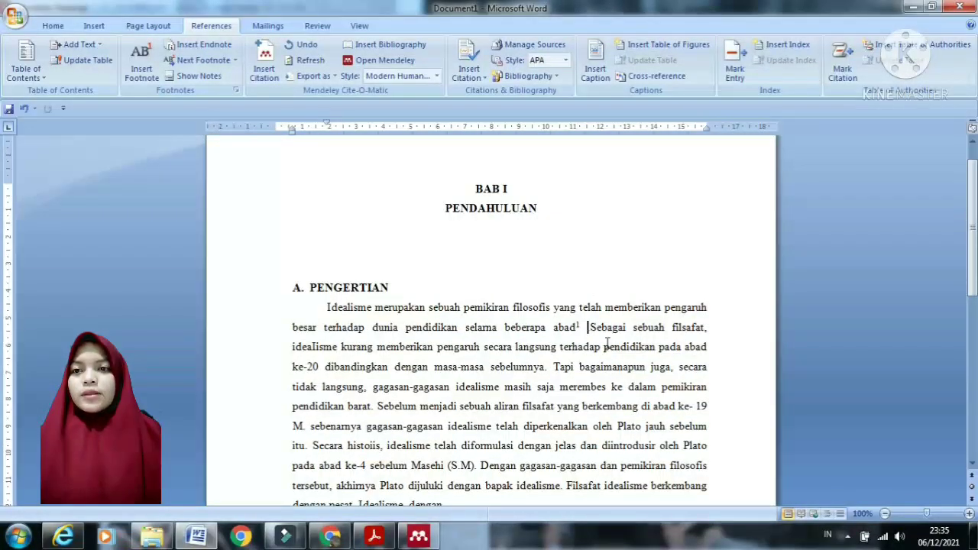
scroll(608, 344, "down", 10)
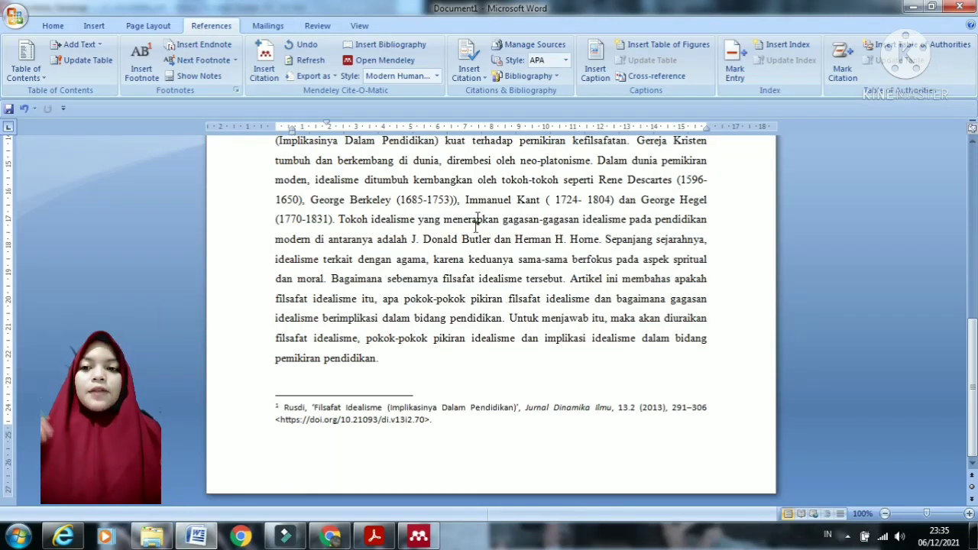
scroll(476, 222, "up", 12)
scroll(419, 456, "down", 5)
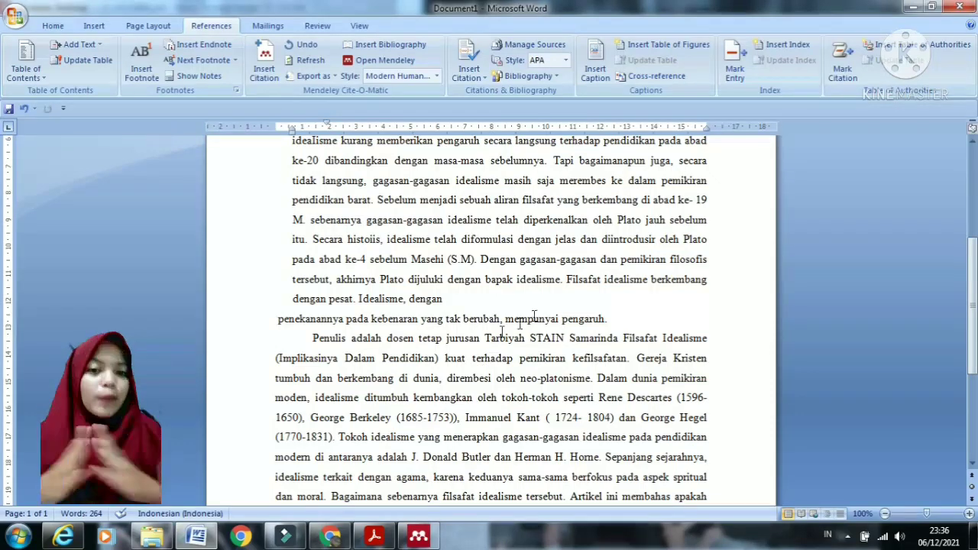
scroll(548, 295, "up", 4)
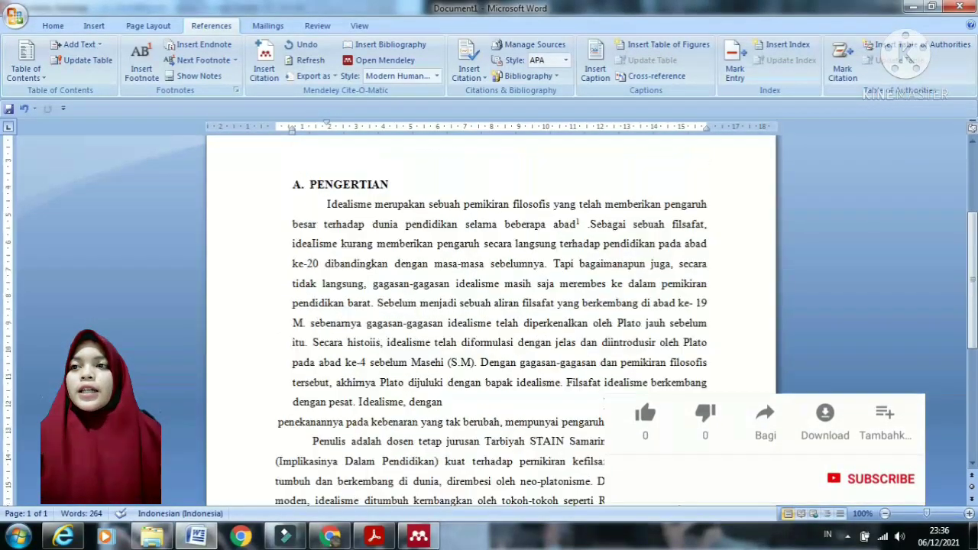